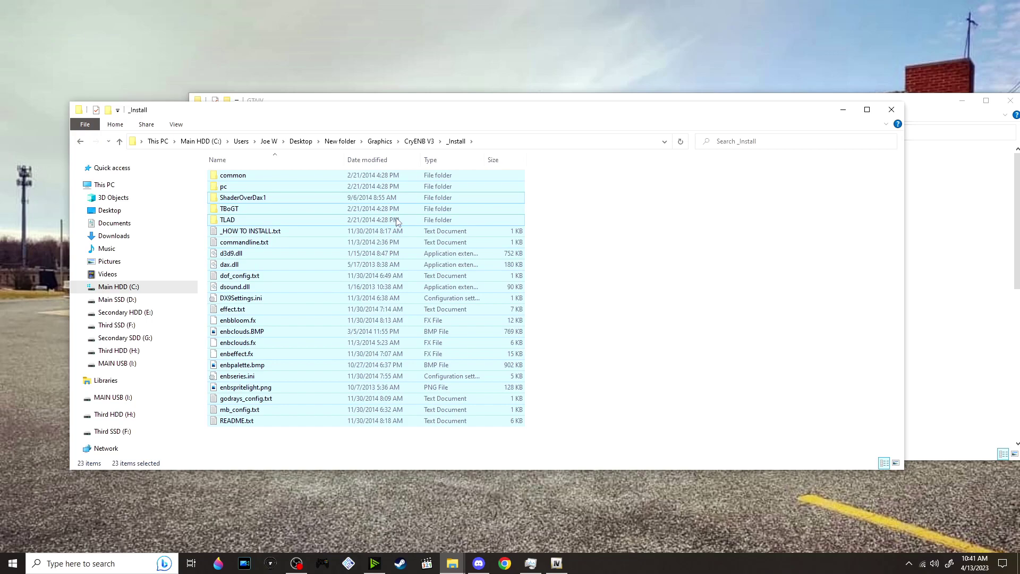
Step: Move all the selected contents of CryENB V3's _Install folder into the GTAIV game folder, replacing the files with the same names
key(alt)
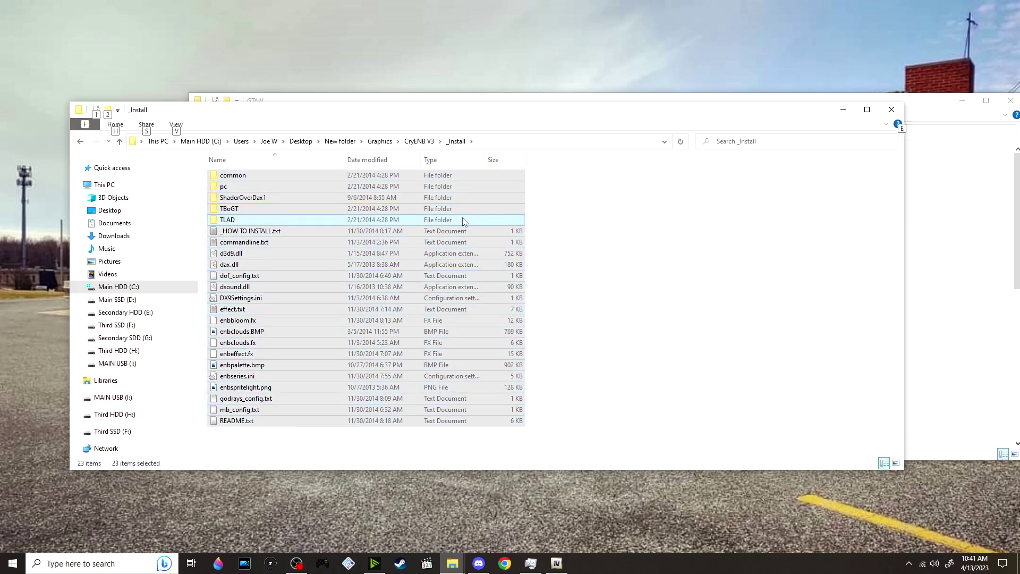
key(alt+Tab)
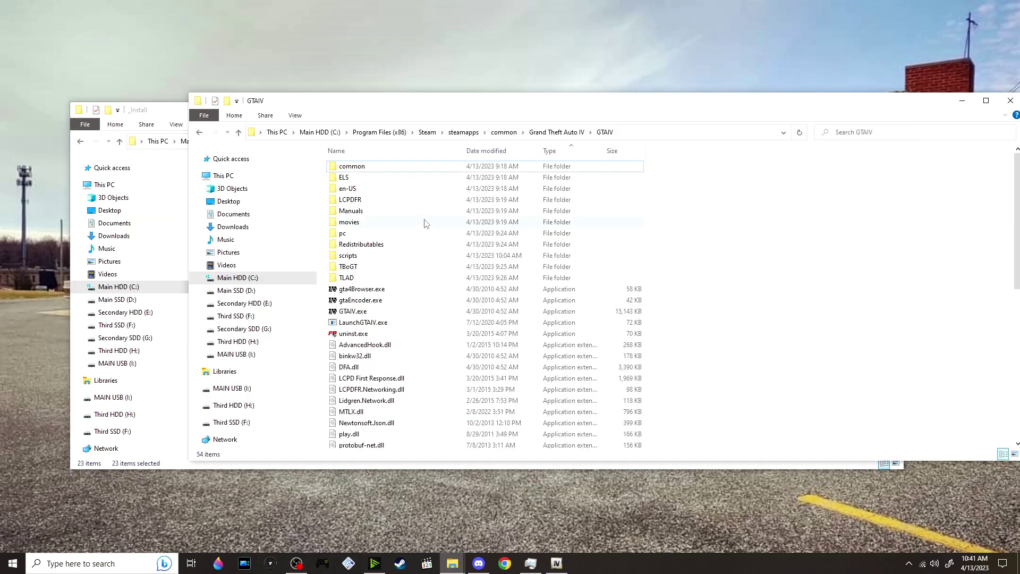
key(alt+Tab)
drag(397, 260, 872, 274)
key(alt+Tab)
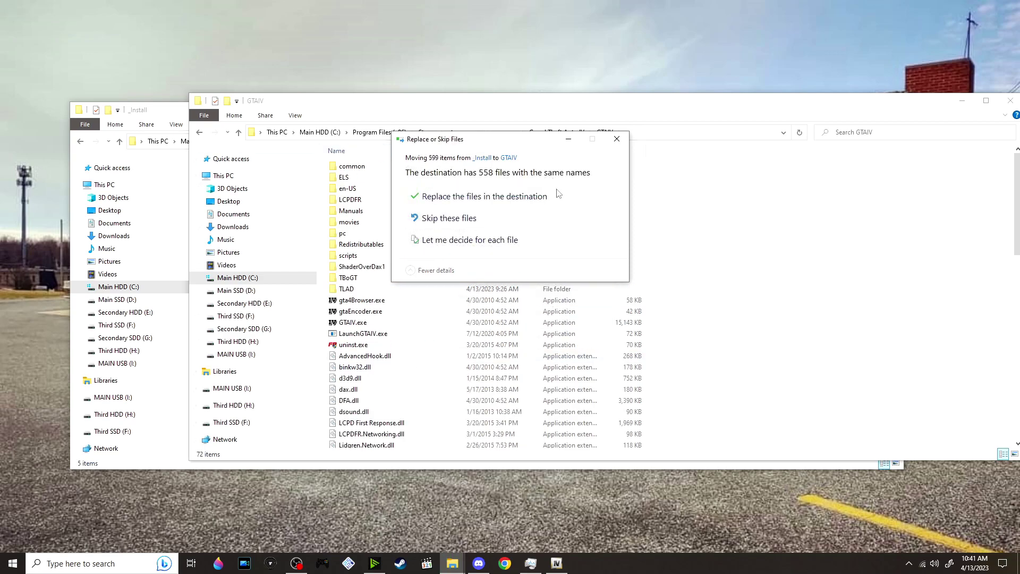
click(566, 199)
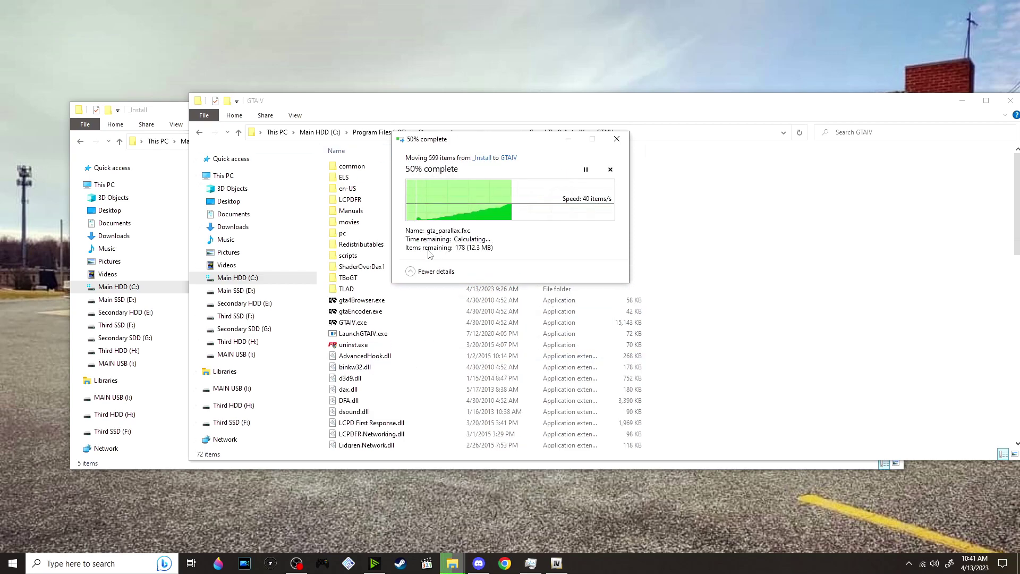
Step: Look through CryENB V3's _Options folder, checking the "If it doesn't work" and "Recommended mods" subfolders
click(187, 108)
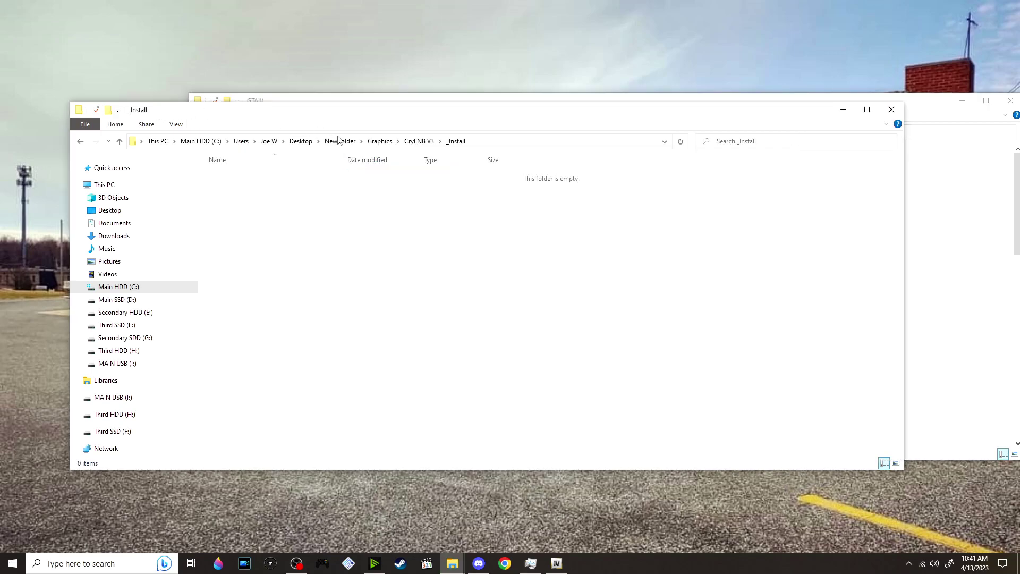
click(420, 141)
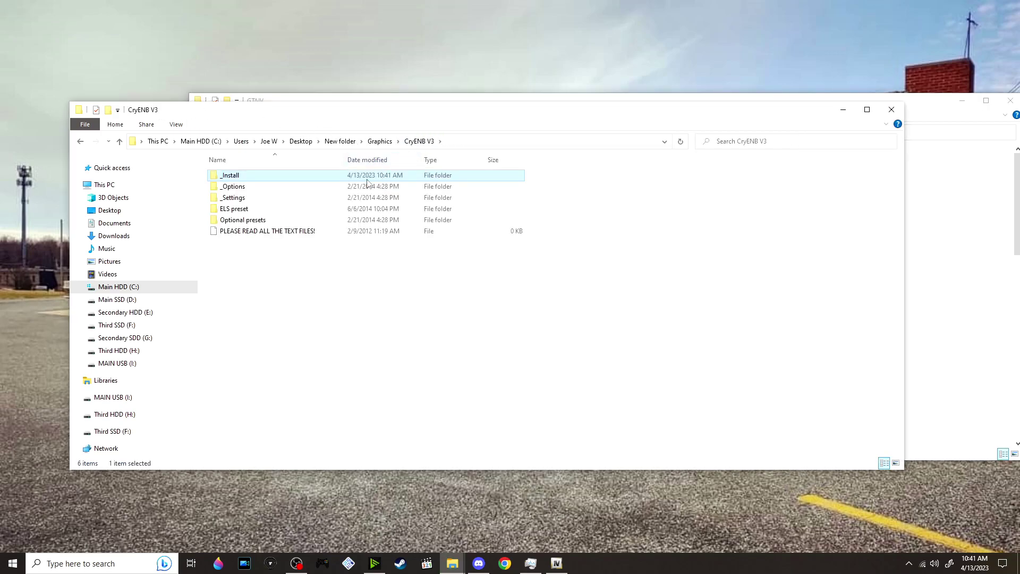
double_click(315, 188)
double_click(370, 178)
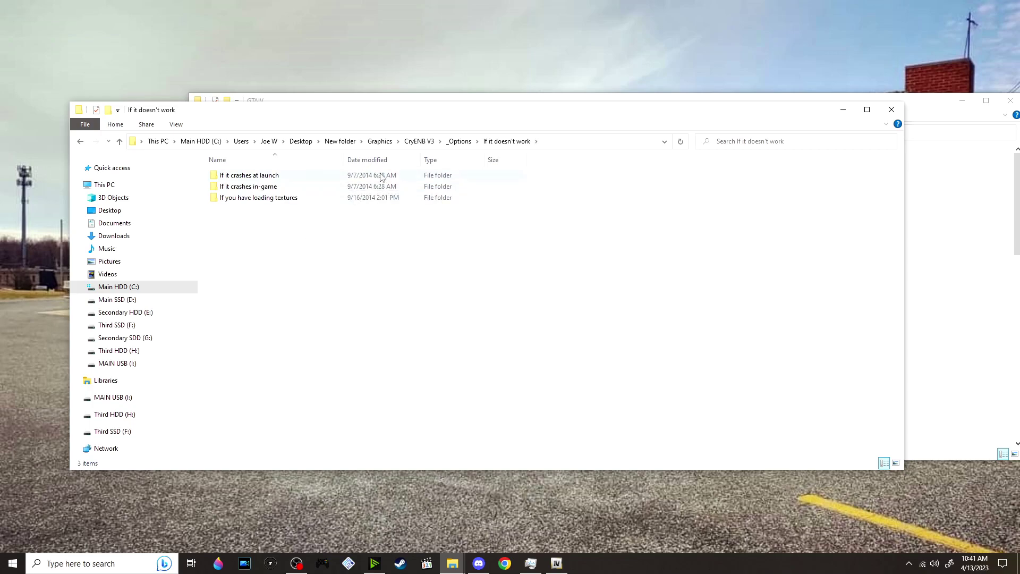
click(461, 142)
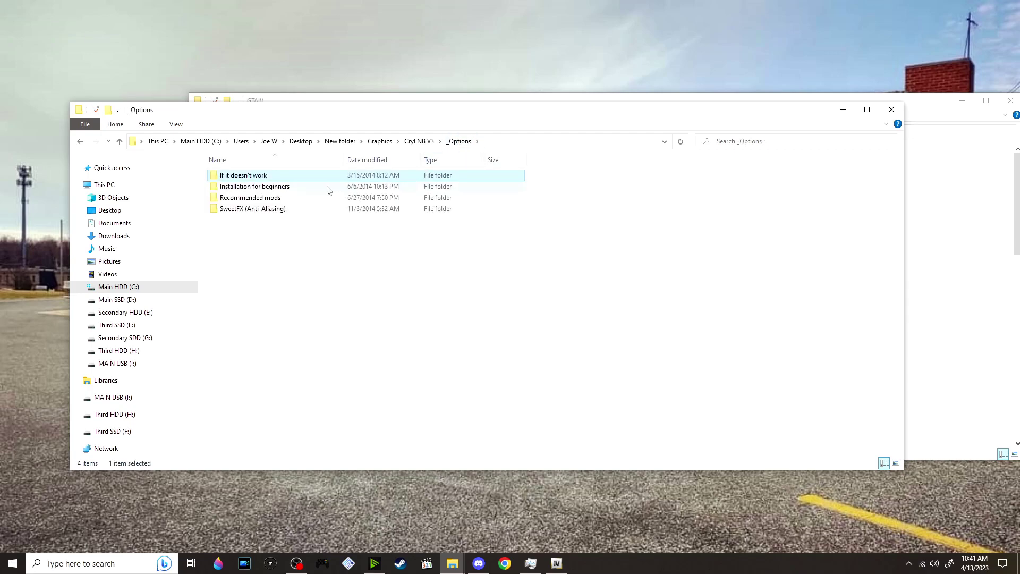
double_click(287, 200)
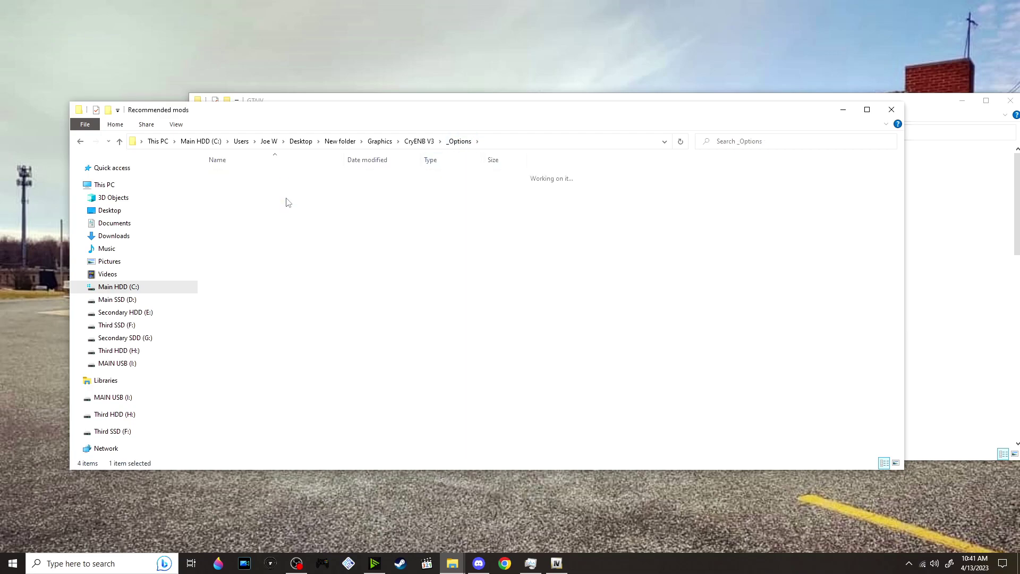
click(460, 148)
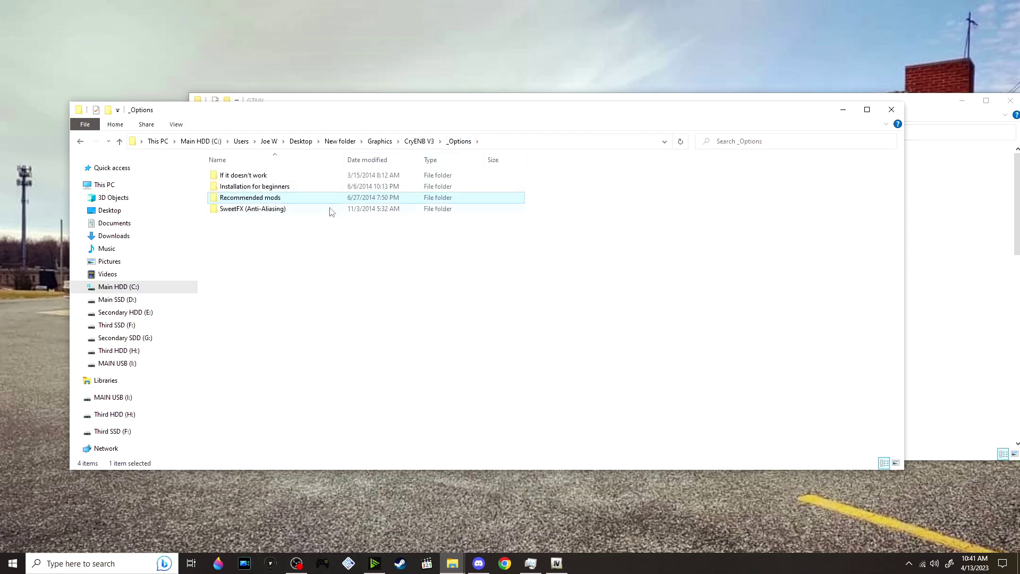
Step: Move all files from the SweetFX (Anti-Aliasing) folder into the GTAIV game folder, replacing the existing ones
double_click(301, 213)
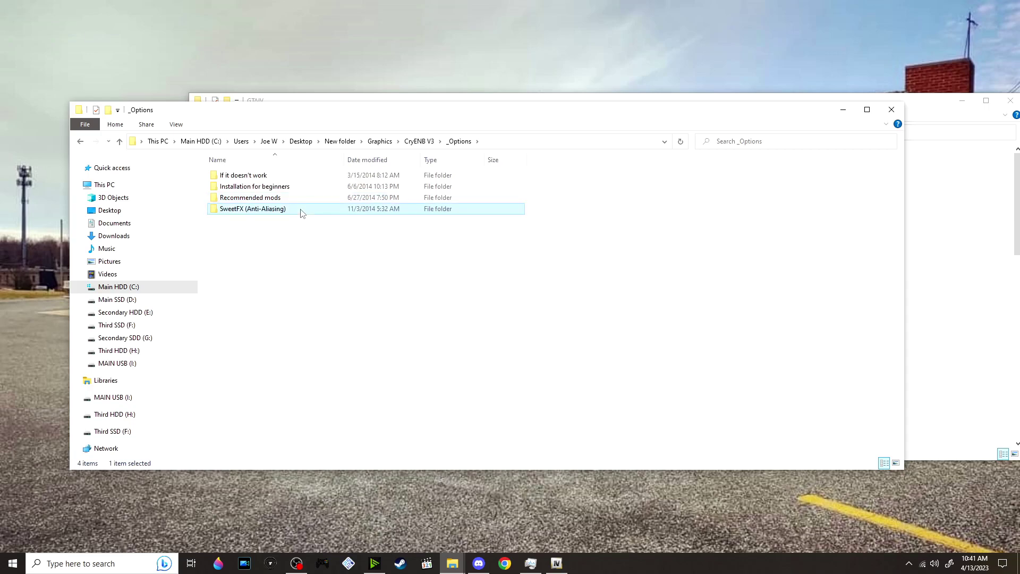
key(ctrl+a)
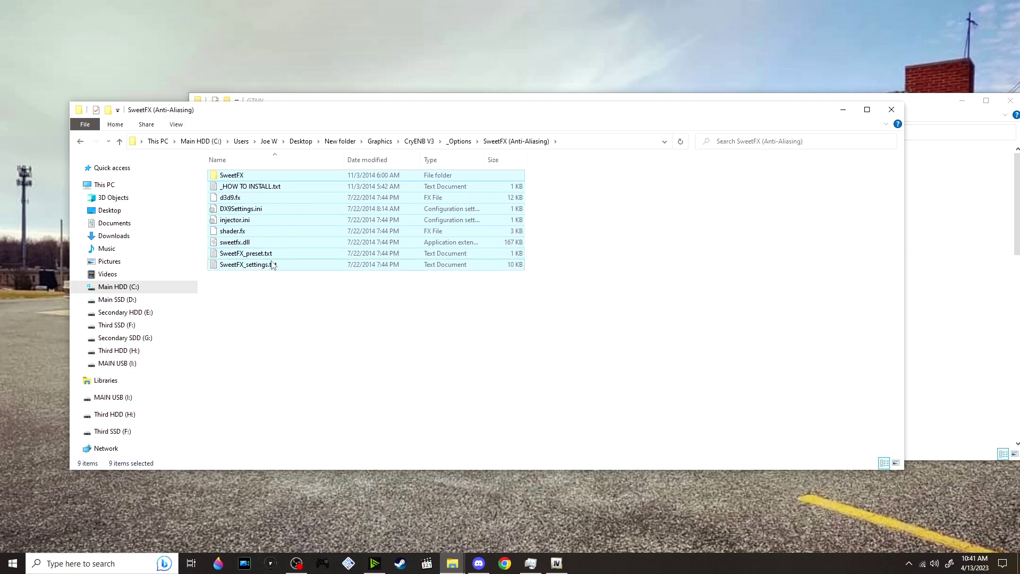
drag(297, 219, 973, 210)
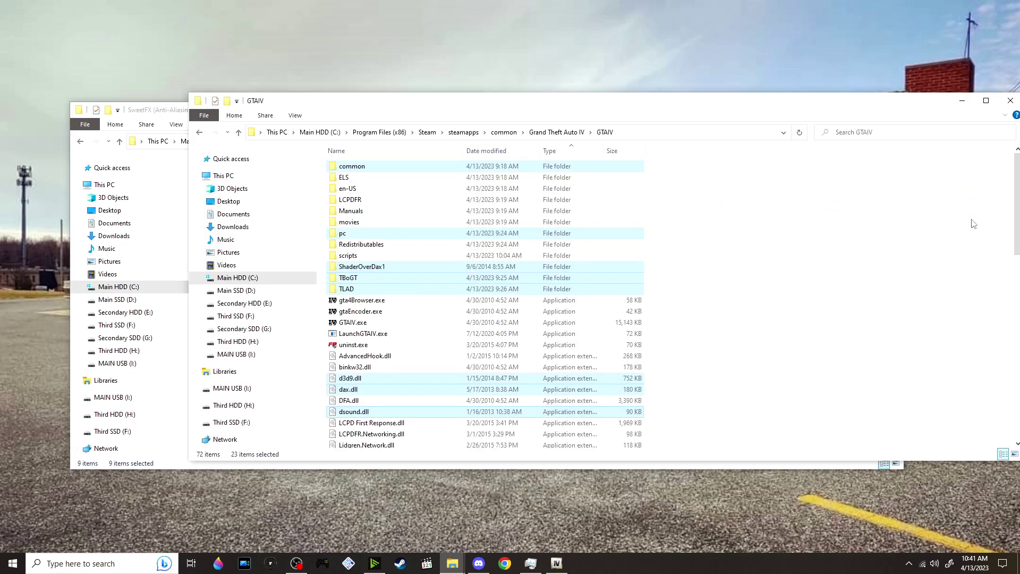
click(498, 197)
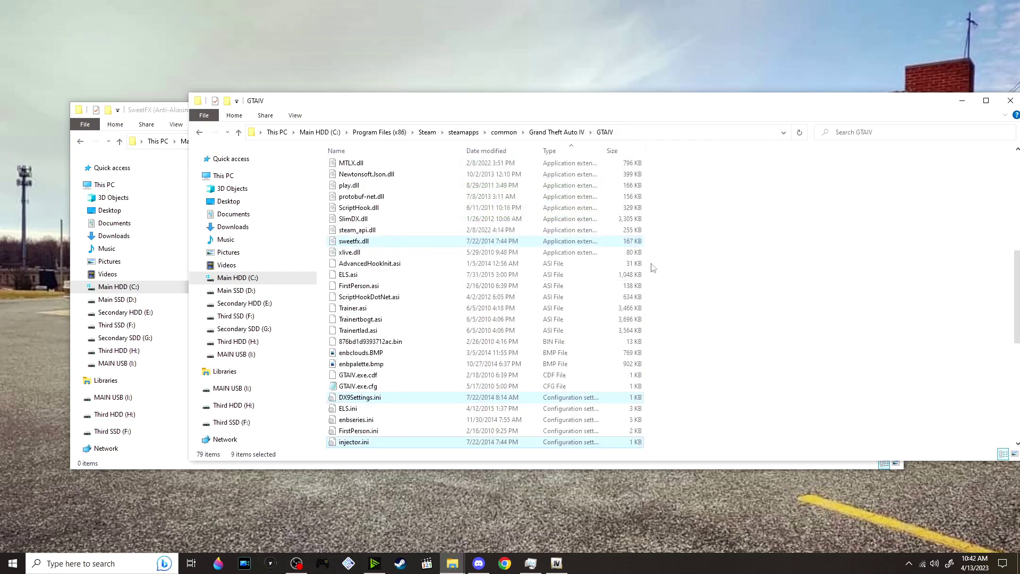
Step: Move all files from the Insane-End folder in CryENB V3's _Settings into the GTAIV game folder, replacing the existing ones
click(150, 112)
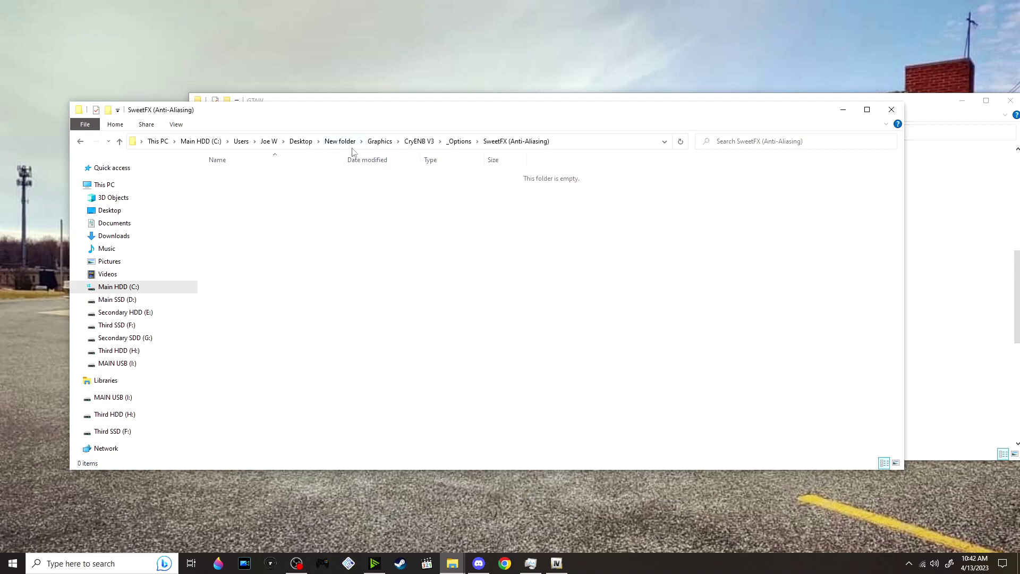
click(460, 145)
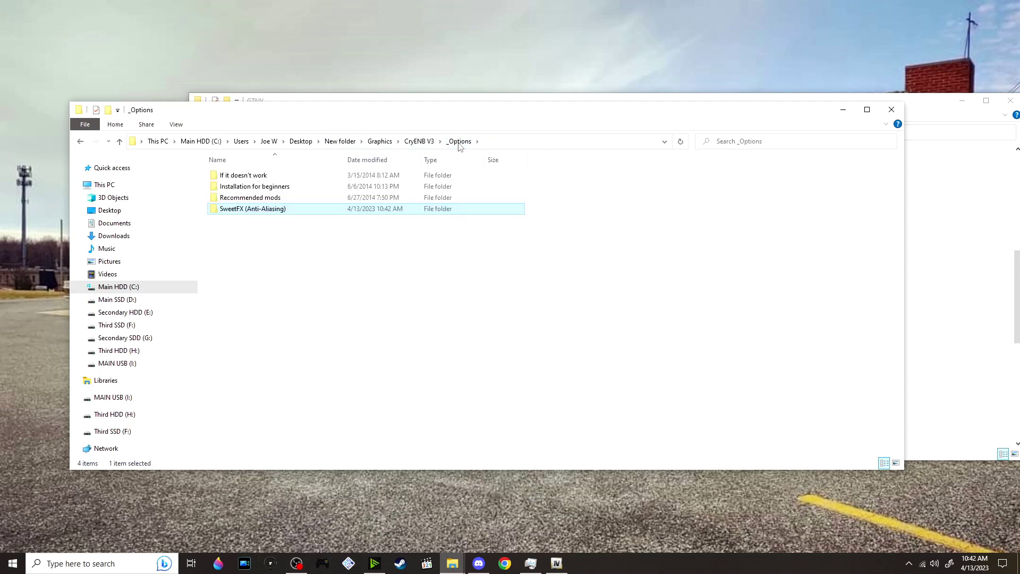
click(421, 146)
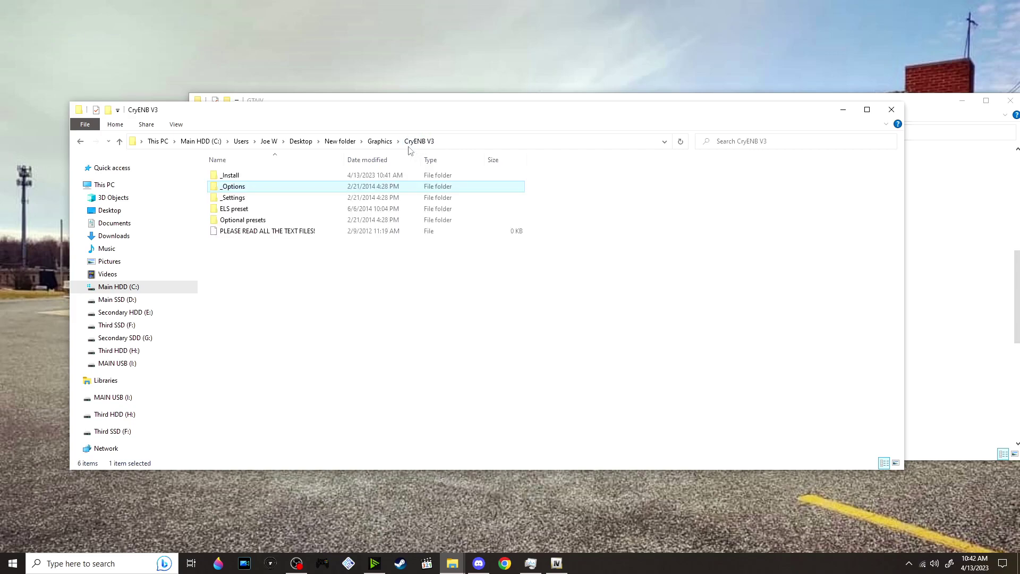
double_click(264, 200)
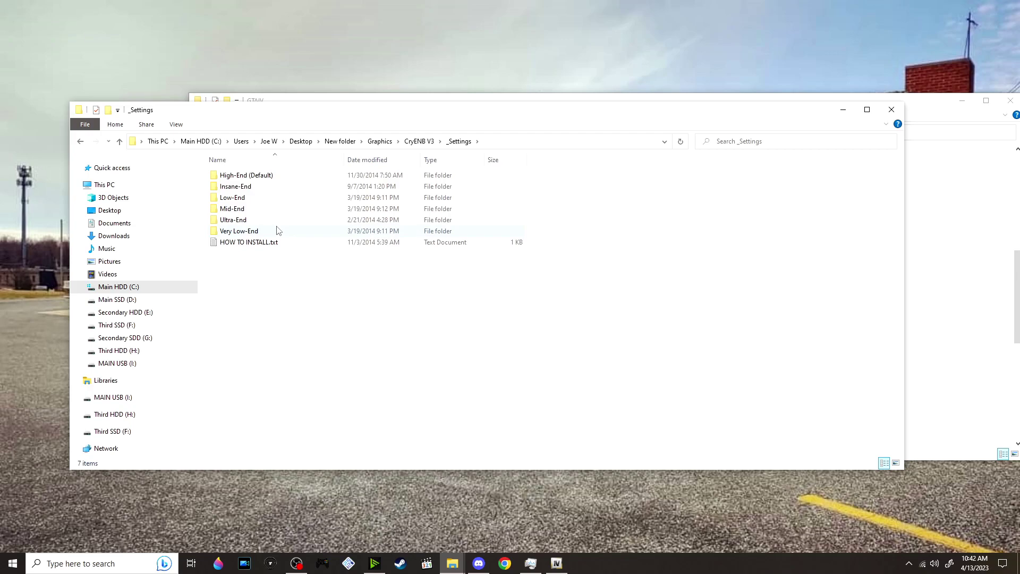
double_click(343, 187)
key(ctrl+a)
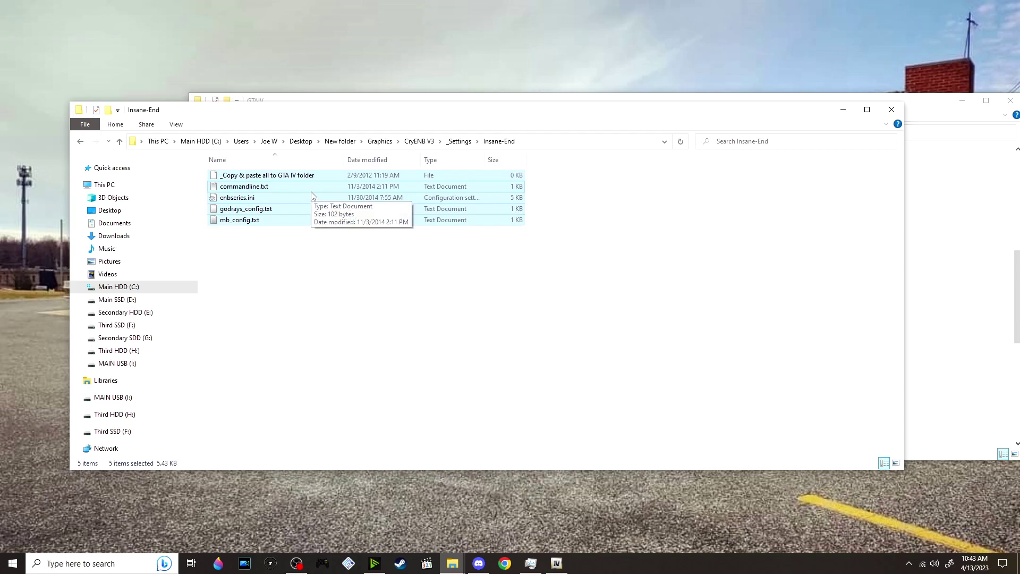
drag(311, 196, 954, 234)
click(473, 197)
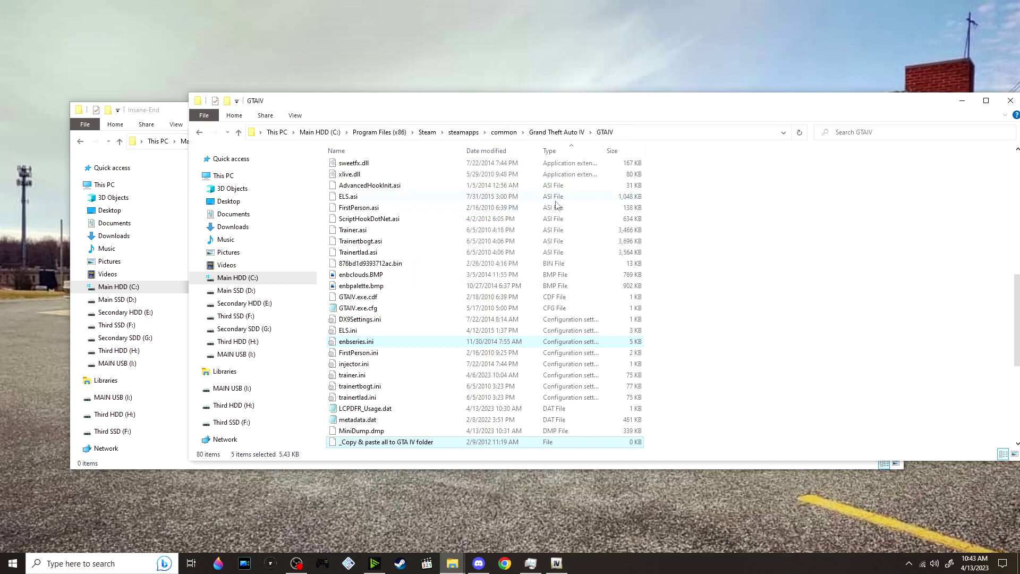
Step: Move the common folder from CryENB V3's ELS preset into the GTAIV game folder, replacing visualSettings.dat
key(alt+Tab)
click(460, 141)
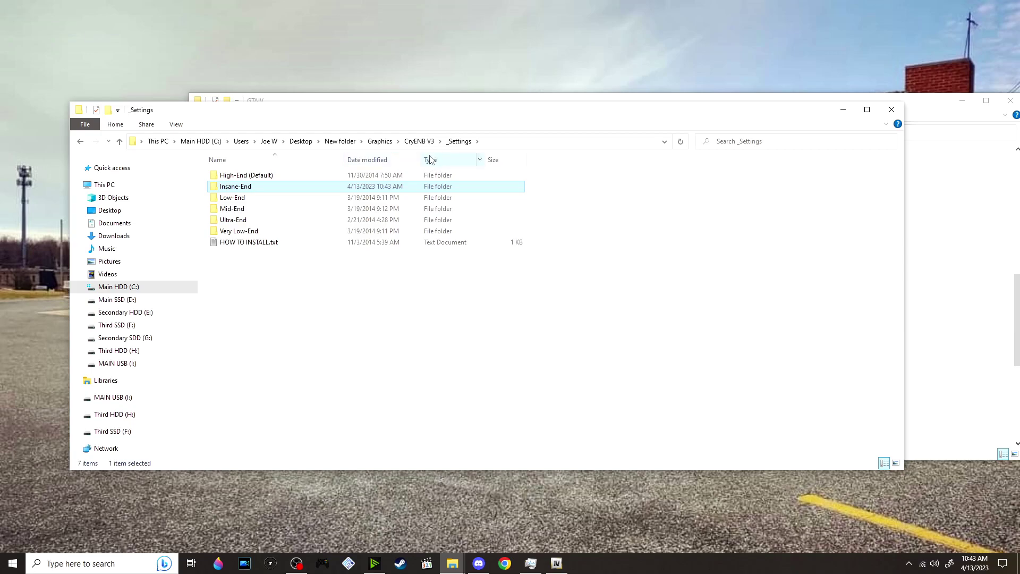
click(420, 147)
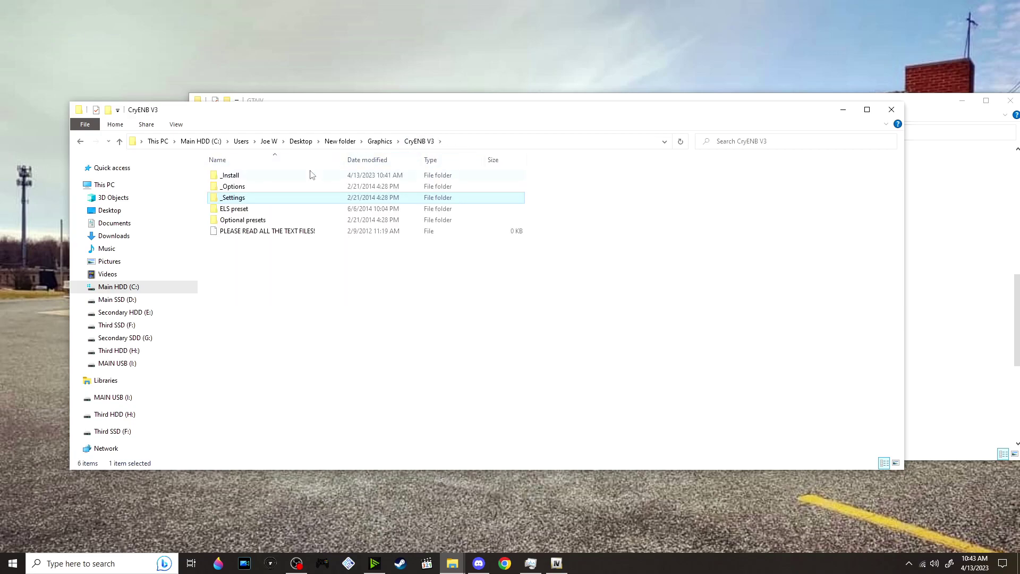
double_click(274, 208)
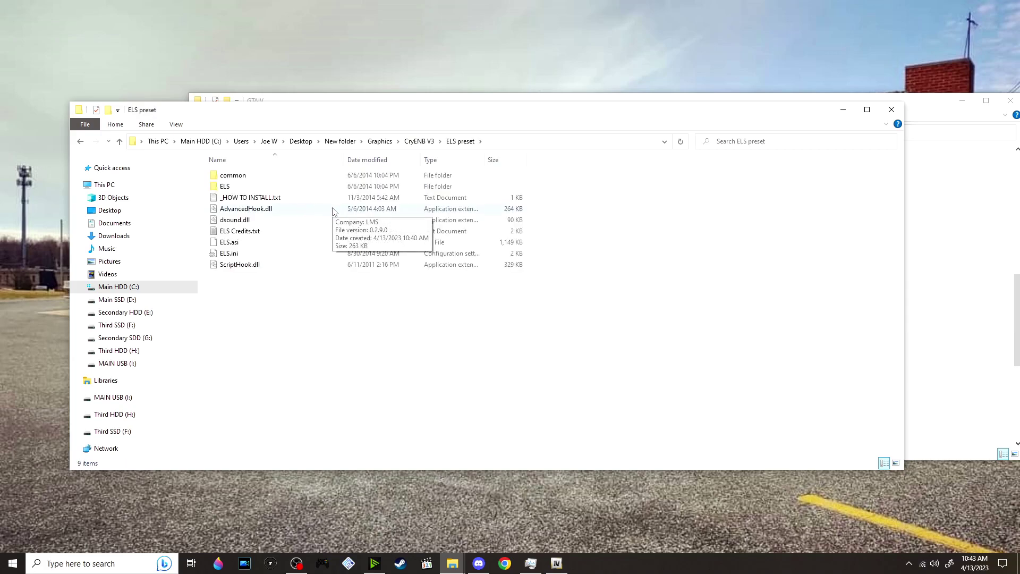
click(336, 177)
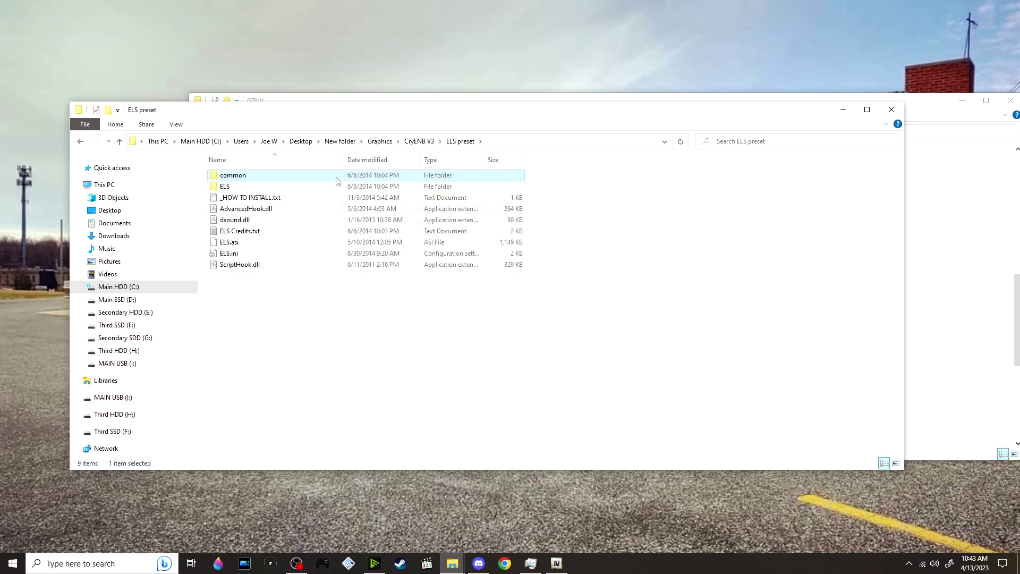
drag(275, 179, 945, 253)
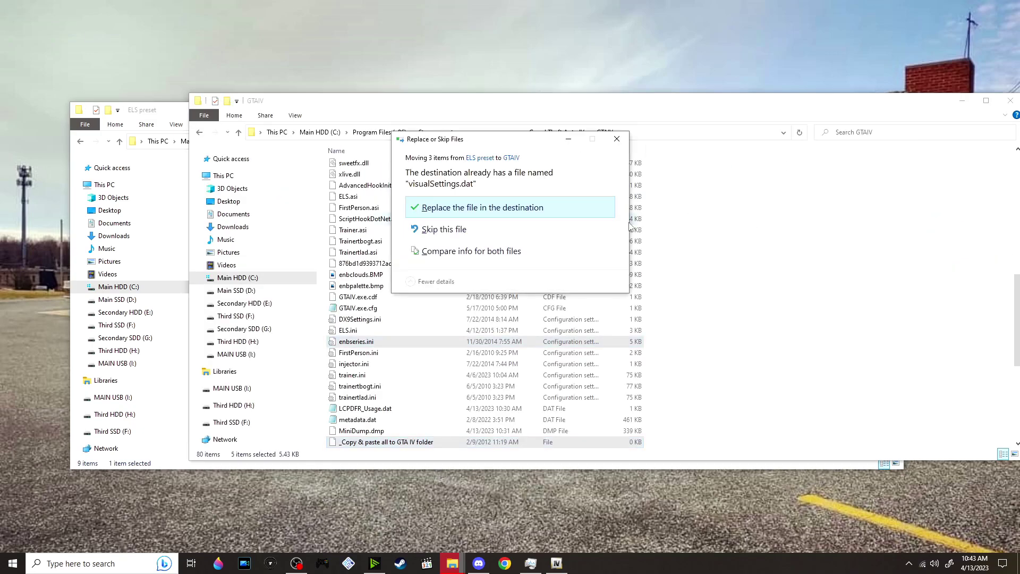
click(538, 209)
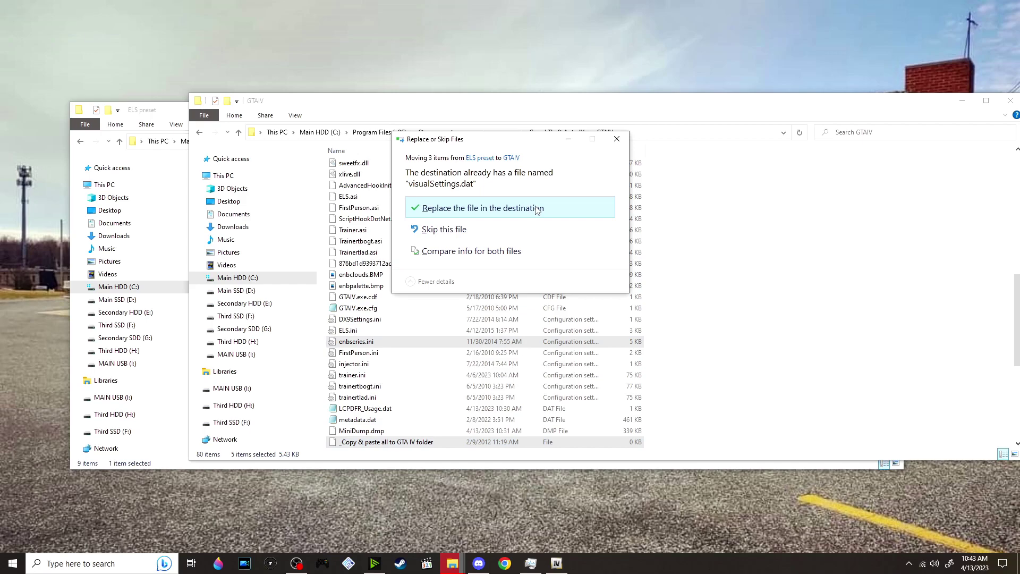
Step: Review the remaining files in the ELS preset folder and return to the CryENB V3 folder
click(187, 118)
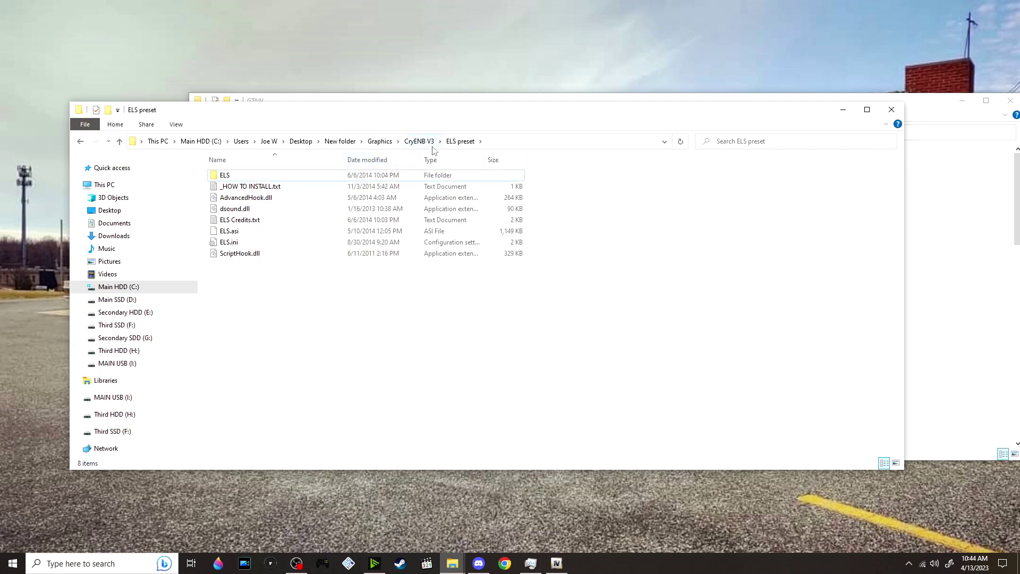
click(420, 141)
mouse_move(325, 212)
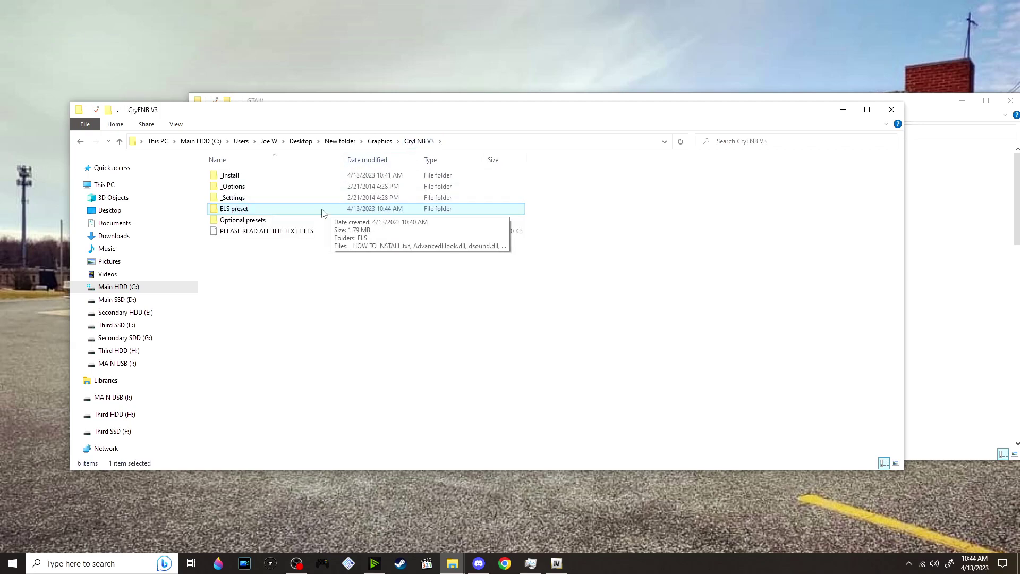
double_click(322, 210)
drag(367, 313, 308, 172)
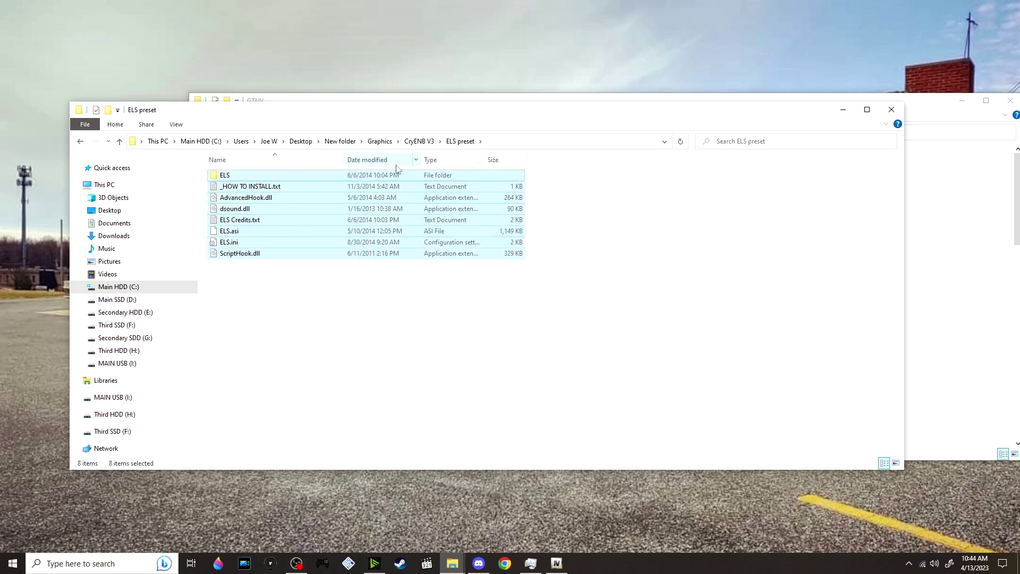
click(420, 142)
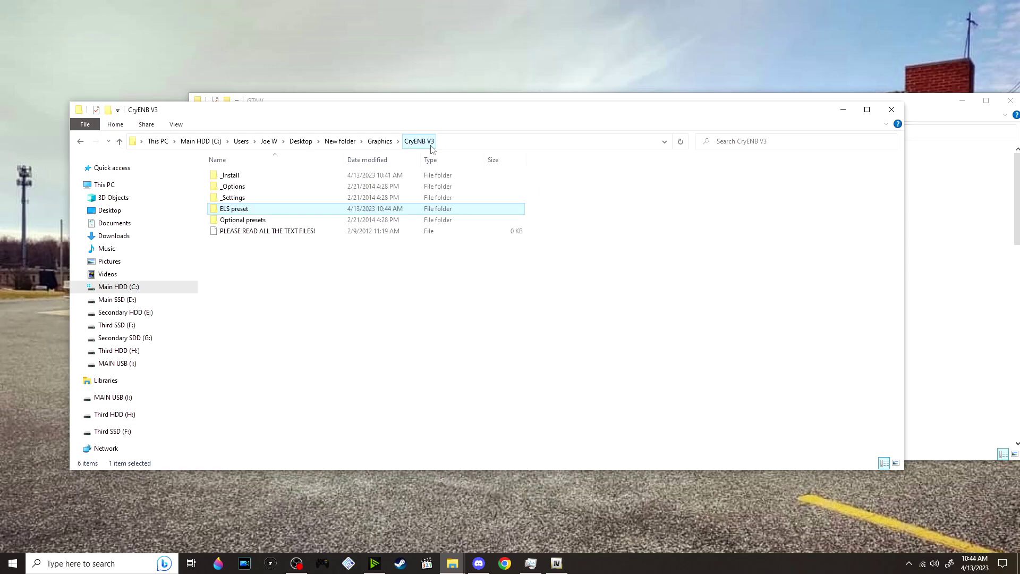
Step: Move enbbloom.fx from the optional Anamorphic Lens Flare preset's Blue > Vertical folder into the GTAIV folder, replacing the existing file
double_click(325, 222)
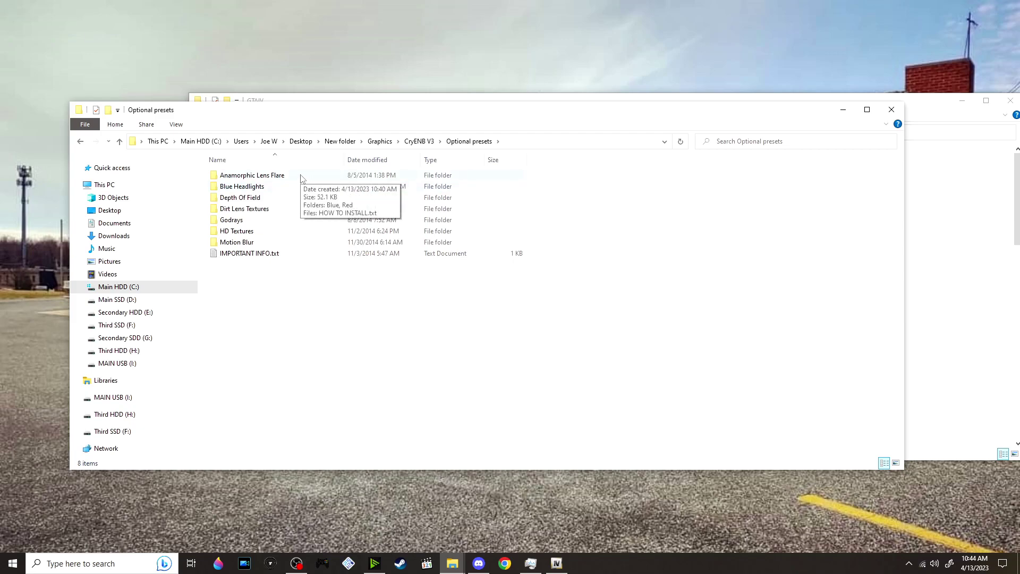
double_click(297, 175)
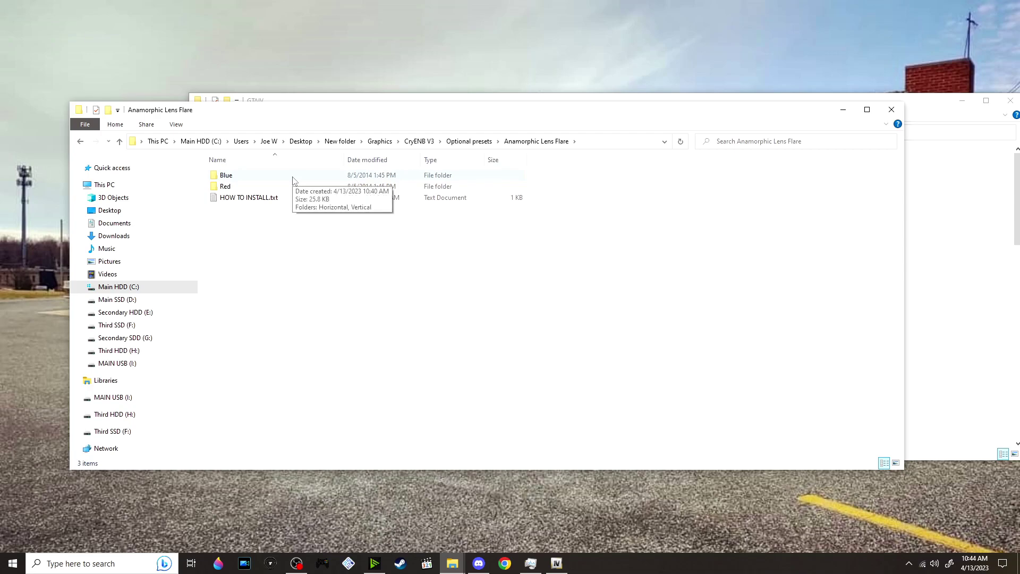
double_click(293, 178)
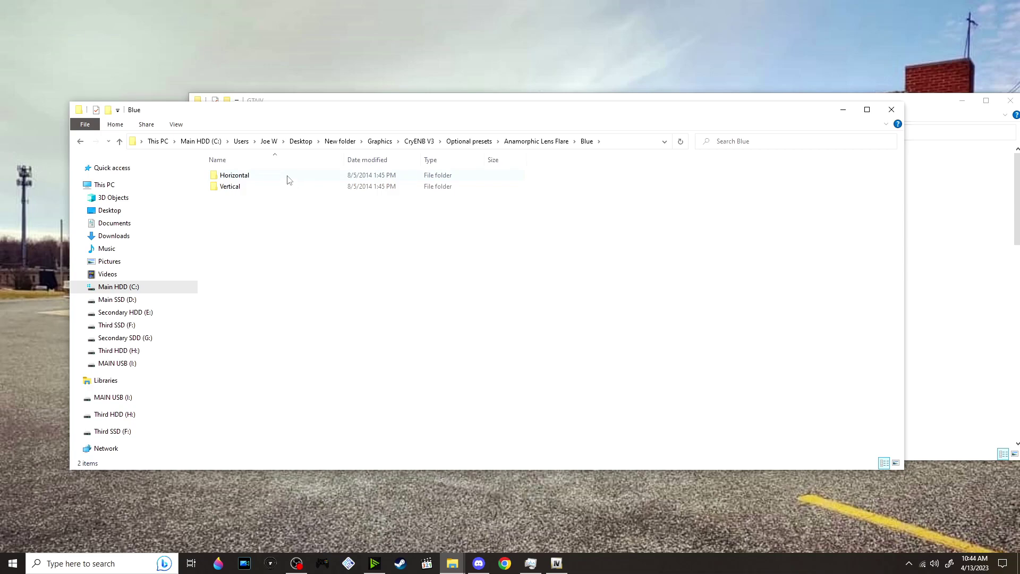
double_click(276, 190)
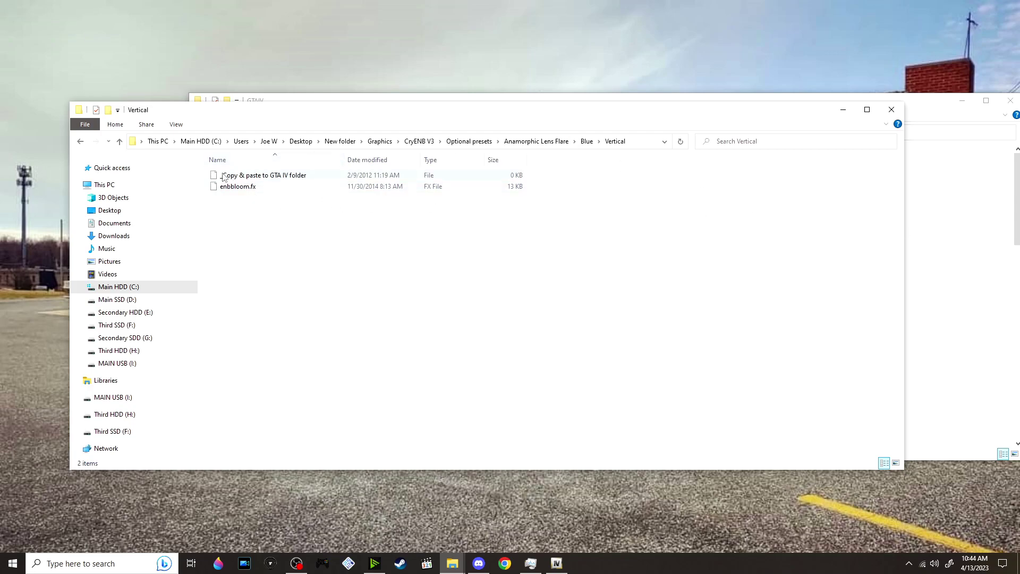
drag(229, 190, 985, 228)
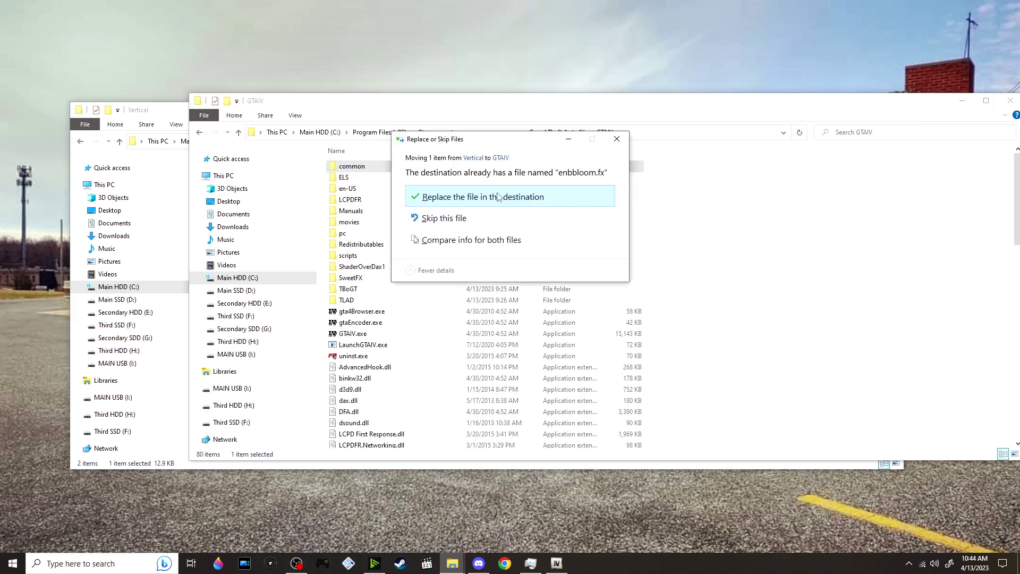
click(481, 195)
click(157, 112)
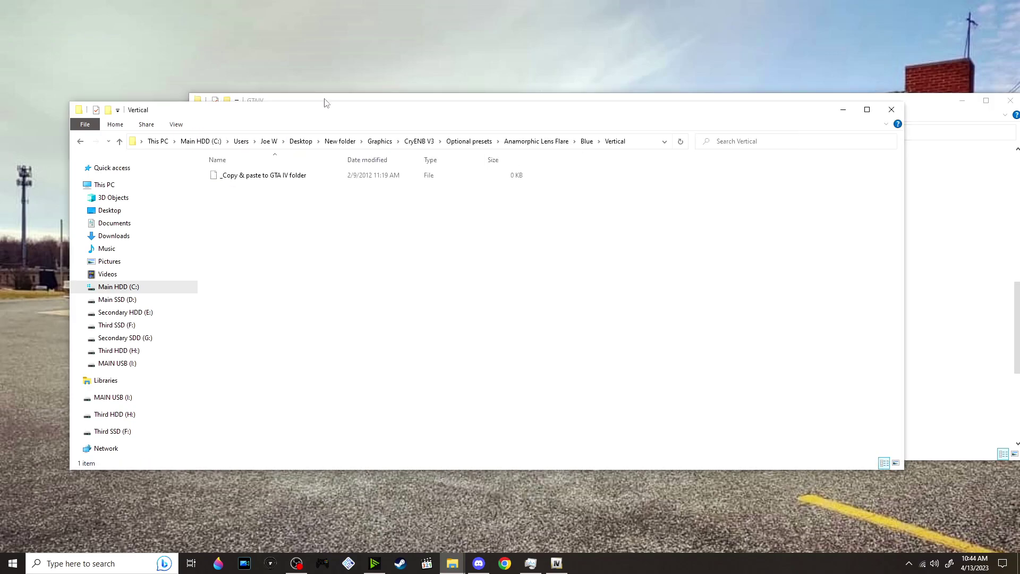
Step: Move the common folder and enbspritelight.png from the optional Blue Headlights preset into the GTAIV folder, replacing the existing files
click(470, 142)
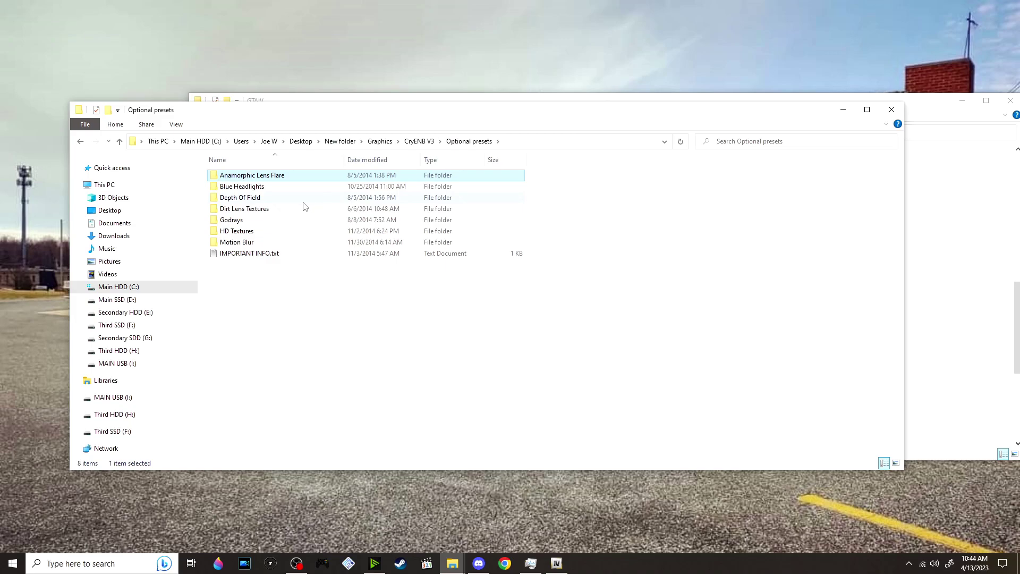
double_click(275, 191)
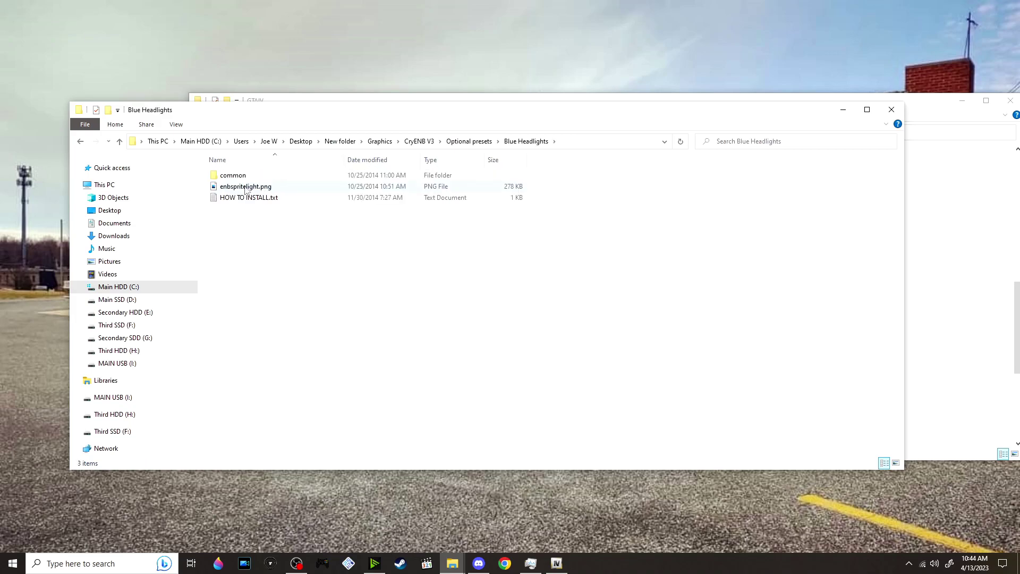
drag(207, 189, 213, 172)
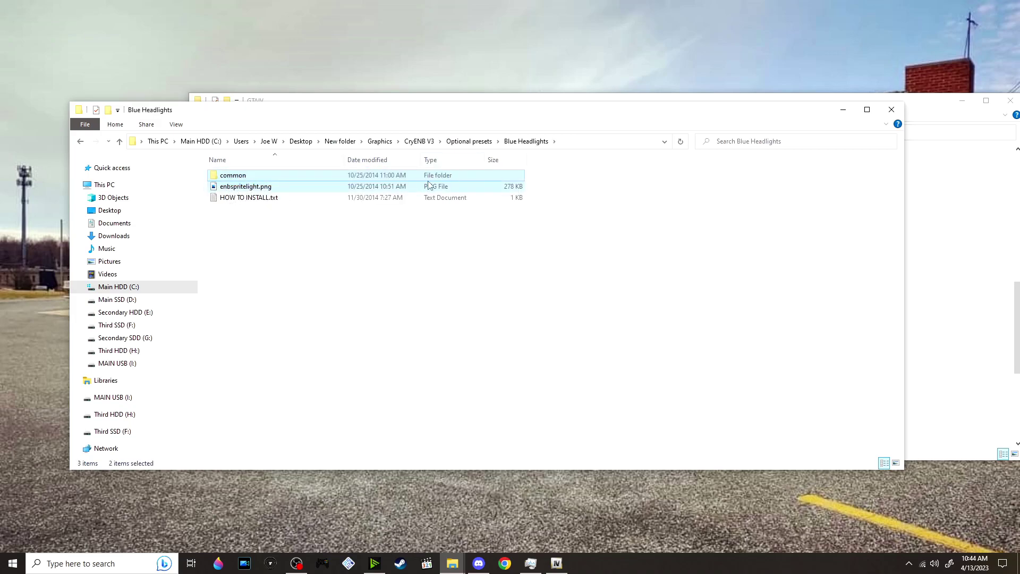
drag(310, 189, 946, 189)
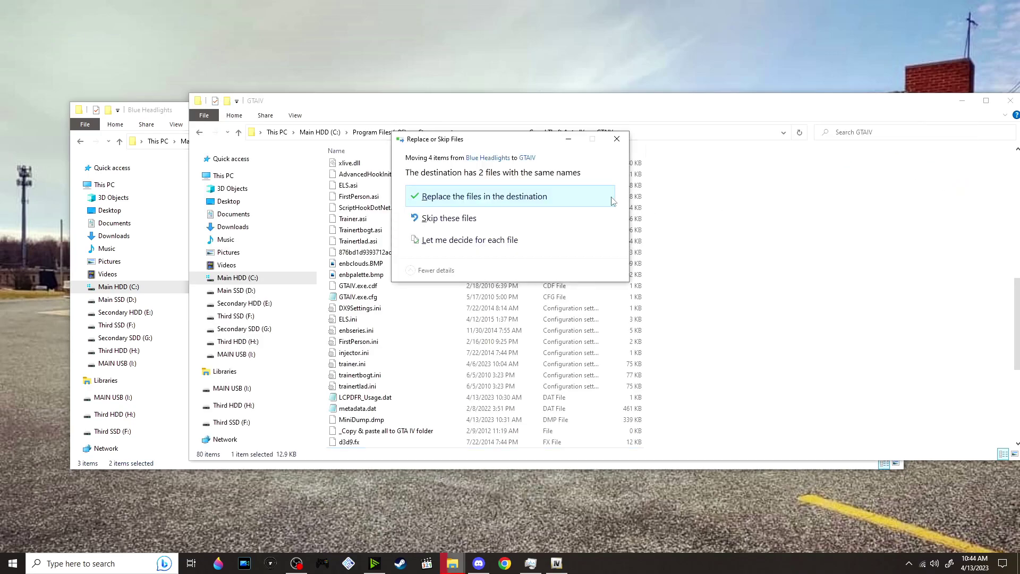
click(504, 198)
click(160, 110)
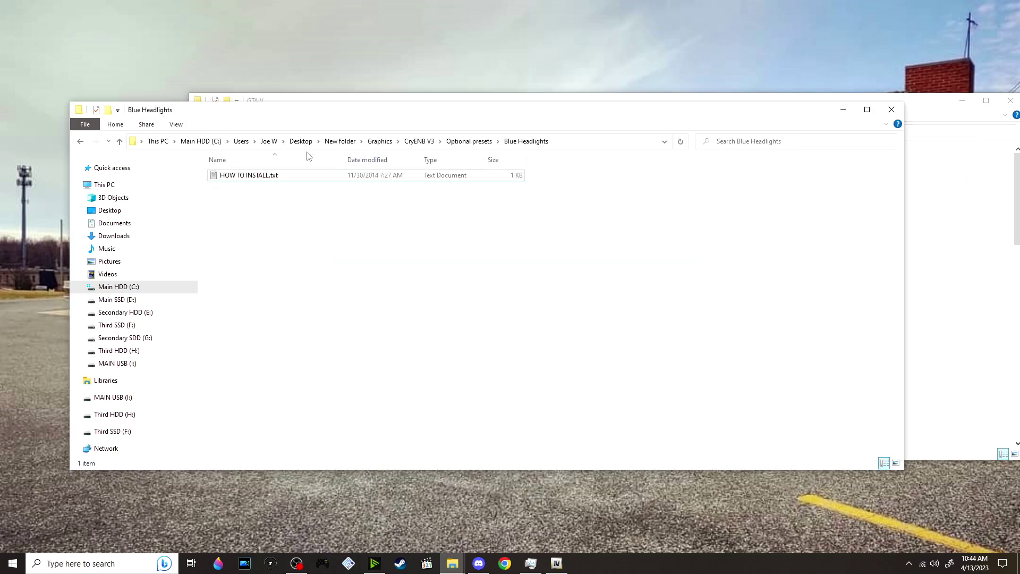
Step: Move the two configuration files from the Depth Of Field preset's No DOF folder into the GTAIV folder, replacing the existing ones
click(476, 142)
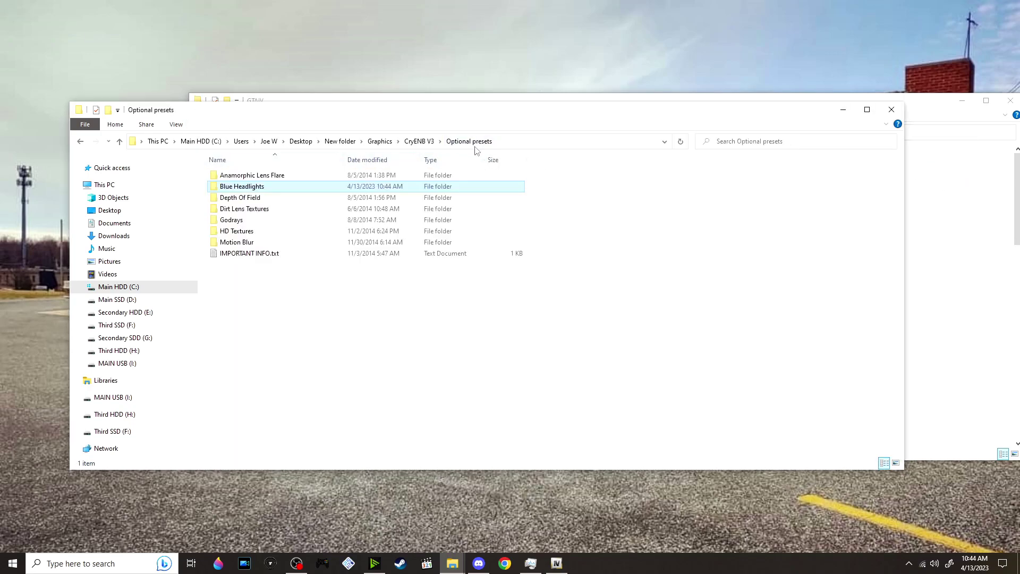
double_click(286, 200)
double_click(372, 186)
drag(333, 257, 994, 207)
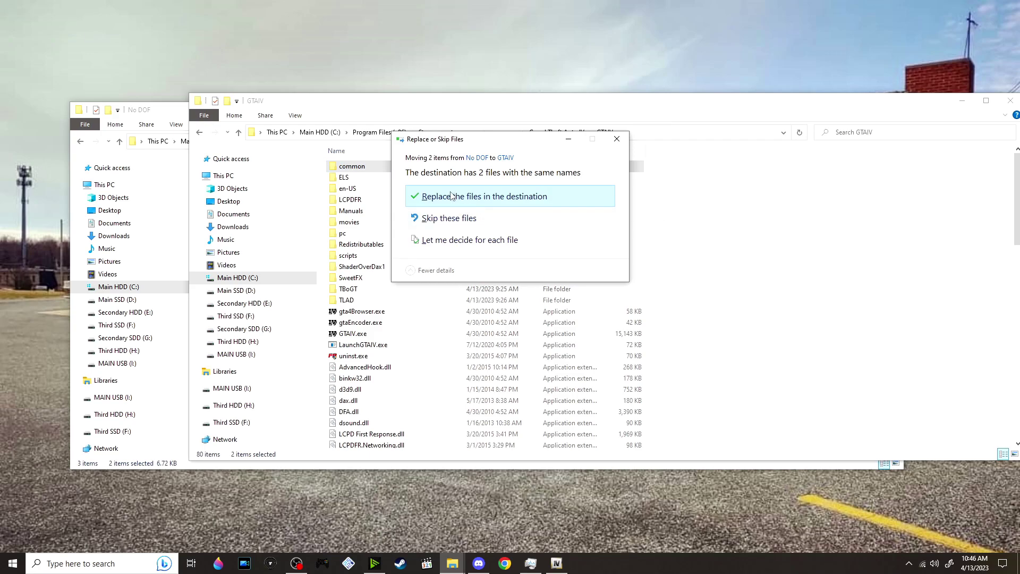
click(453, 196)
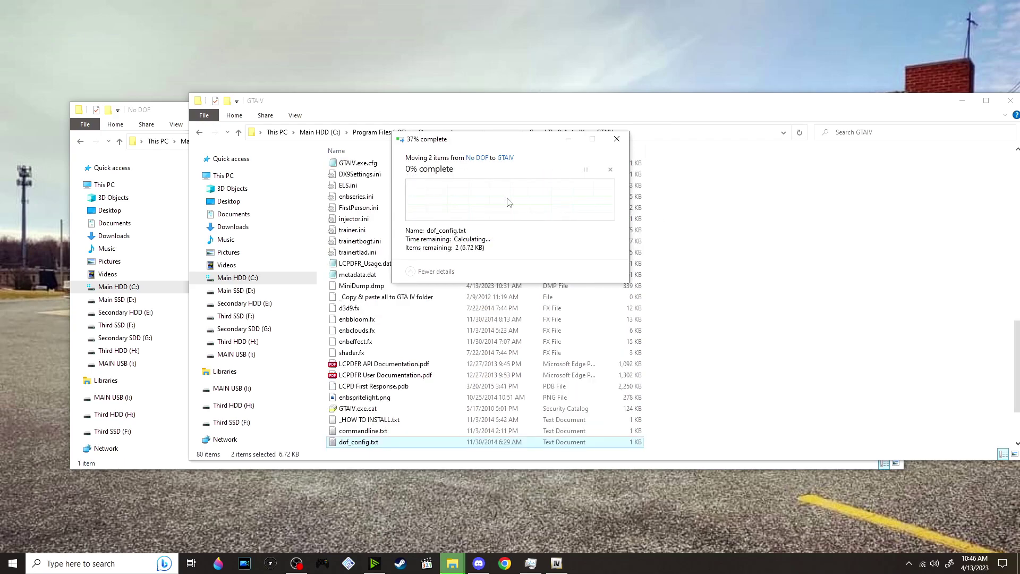
click(171, 114)
Step: Read the HOW TO INSTALL.txt notes in the Depth Of Field folder and close the file
click(538, 142)
double_click(240, 209)
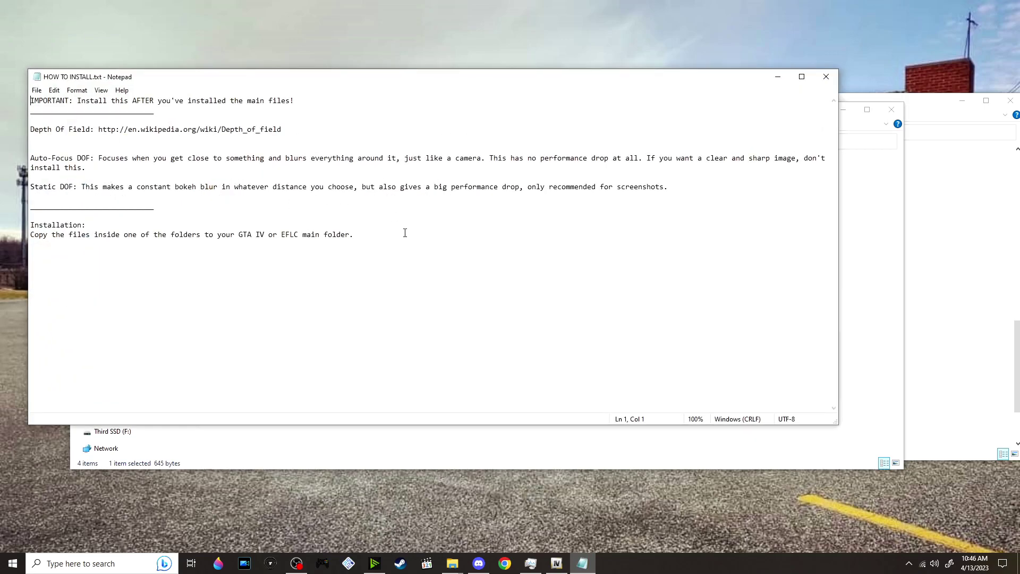
click(429, 237)
click(827, 76)
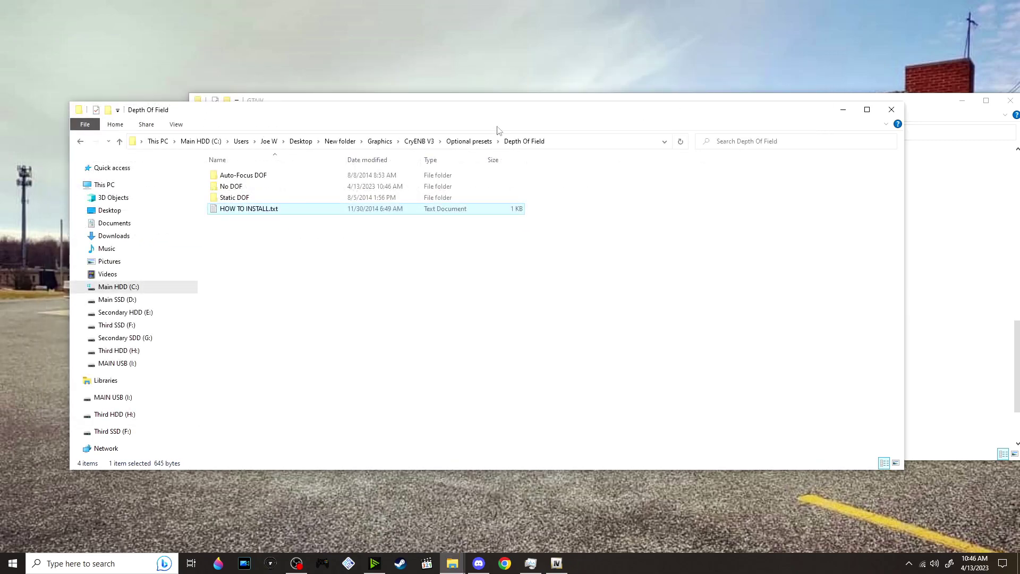
Step: Move enbpalette.bmp from the Dirt Lens Textures preset's Rainbow texture folder into the GTAIV folder, replacing the existing file
click(460, 142)
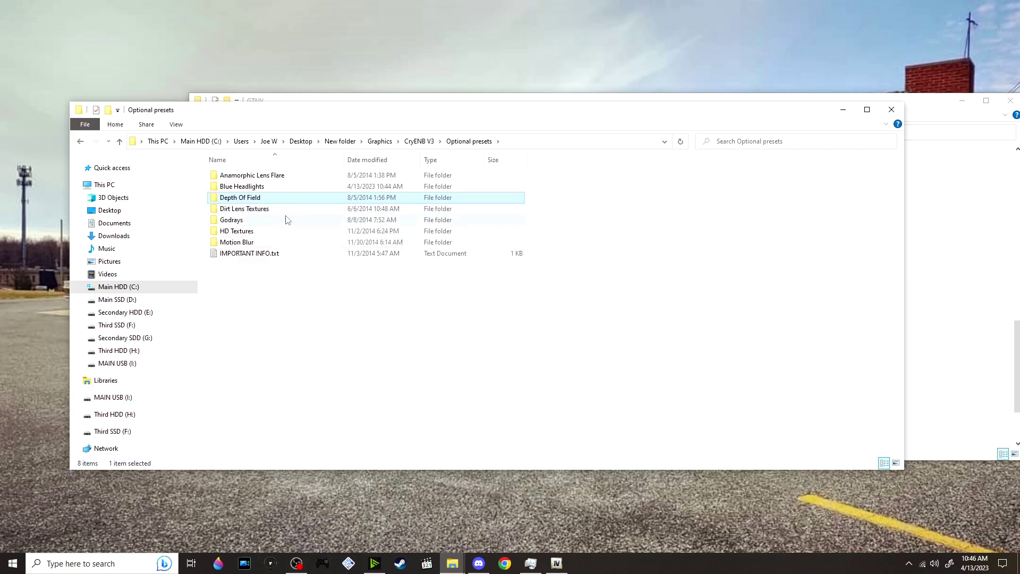
double_click(268, 212)
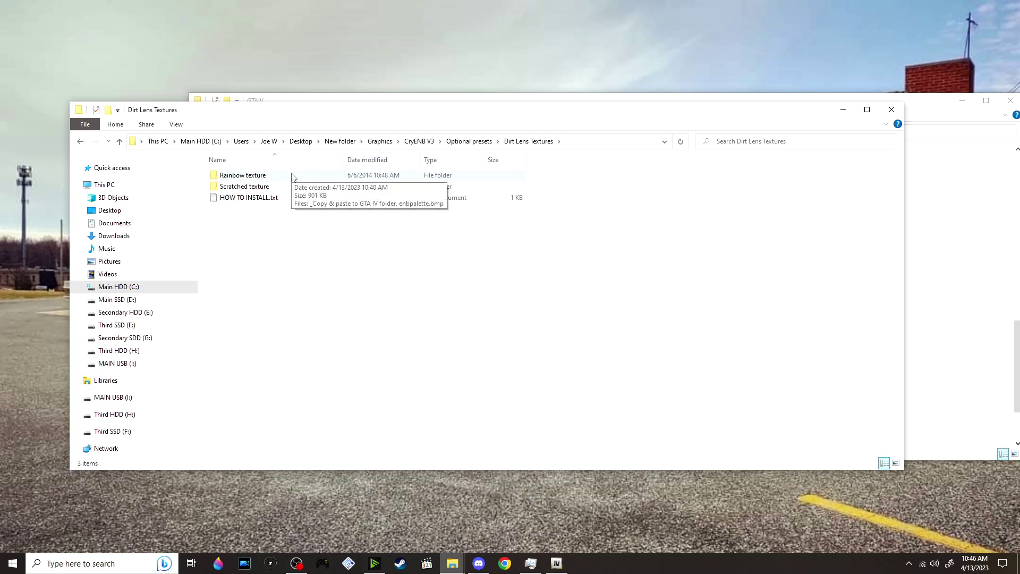
double_click(292, 177)
drag(310, 208, 963, 194)
click(482, 208)
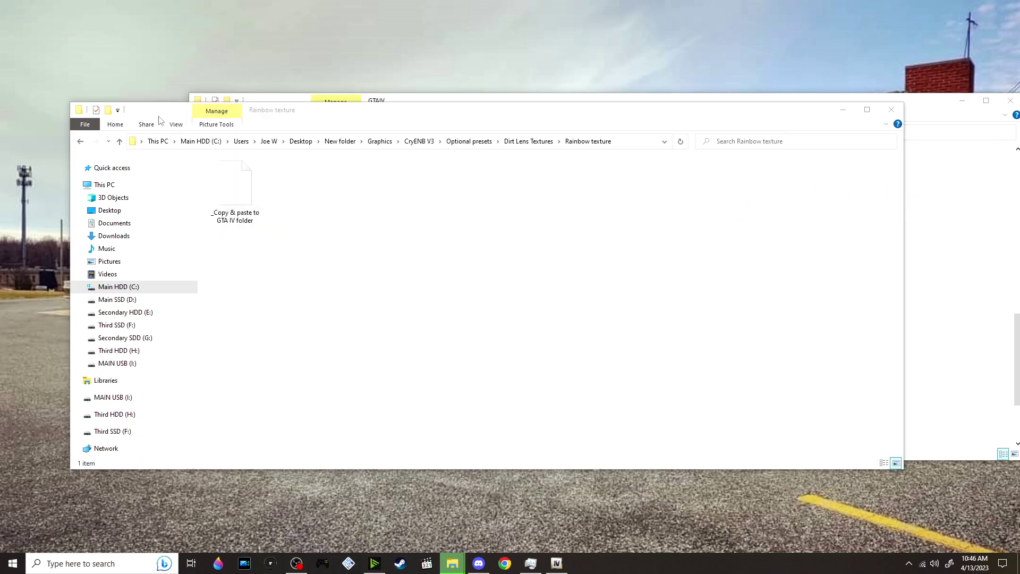
Step: Move godrays_config.txt from the Godrays preset's Insane quality folder into the GTAIV folder, replacing the existing file
click(479, 139)
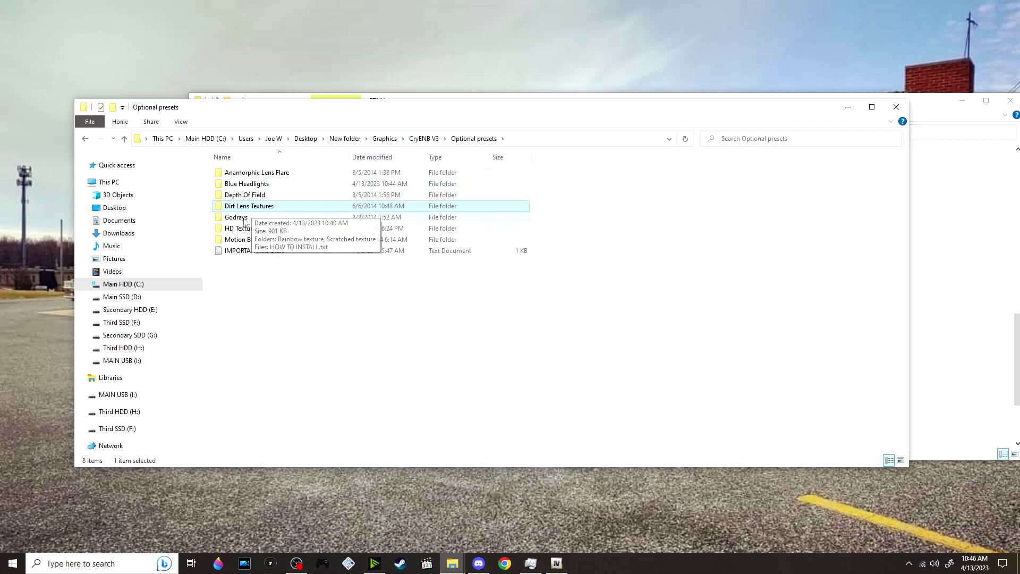
double_click(297, 216)
double_click(249, 184)
drag(353, 186, 968, 228)
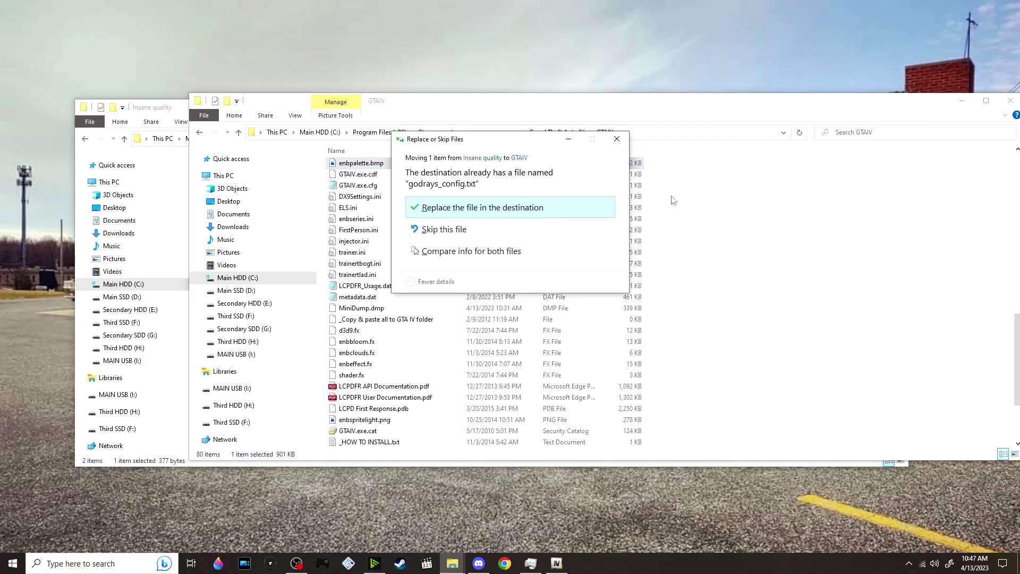
click(484, 209)
click(131, 107)
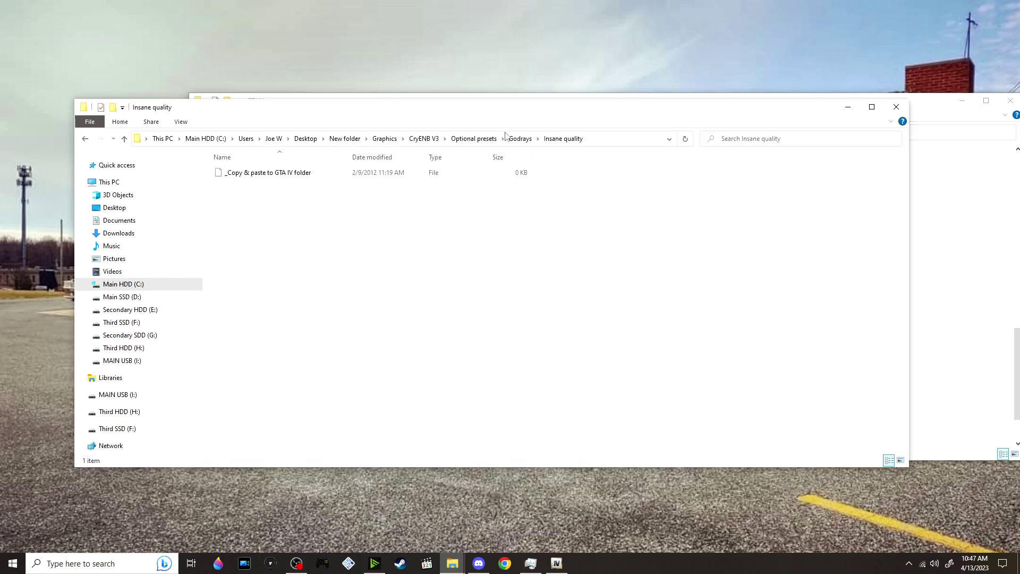
Step: Move mb_config.txt from the Motion Blur preset's Mid quality folder into the GTAIV folder, replacing the existing file
click(474, 139)
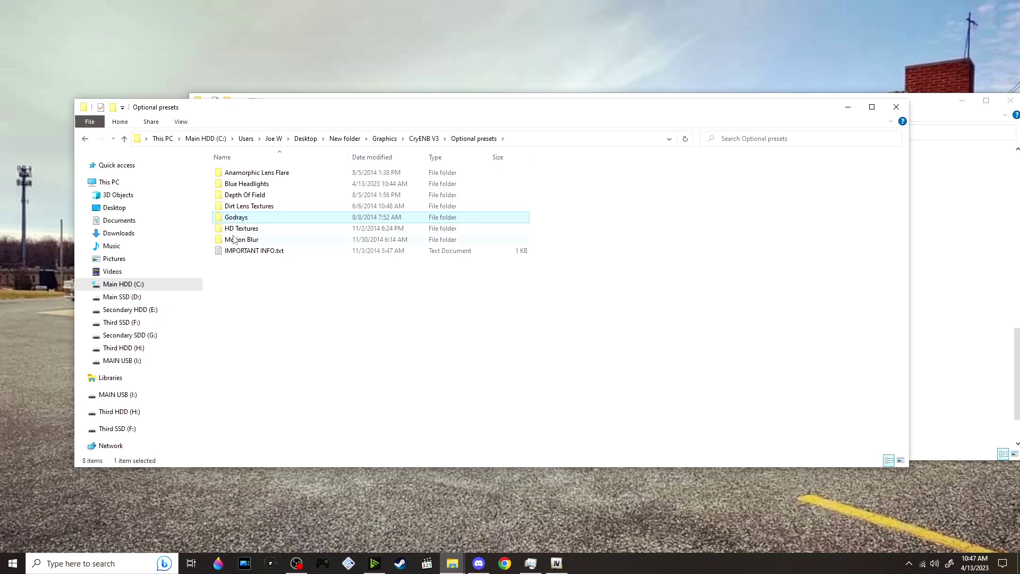
double_click(286, 241)
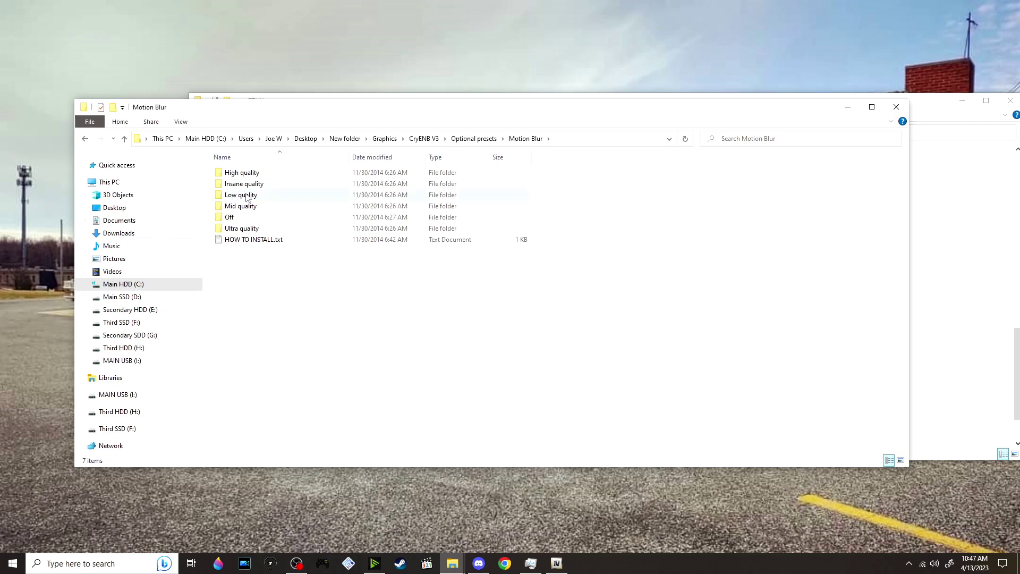
mouse_move(272, 211)
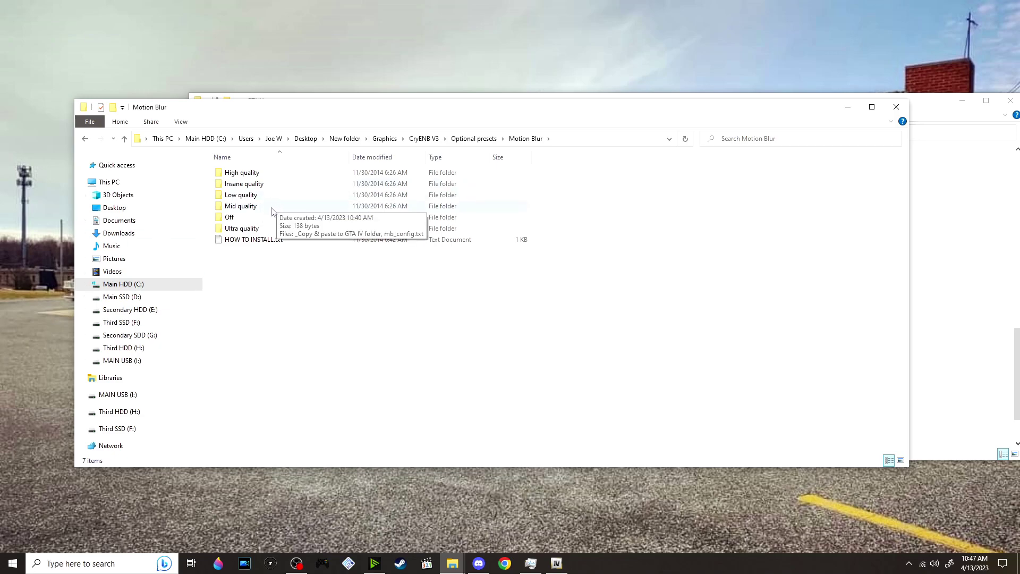
double_click(276, 209)
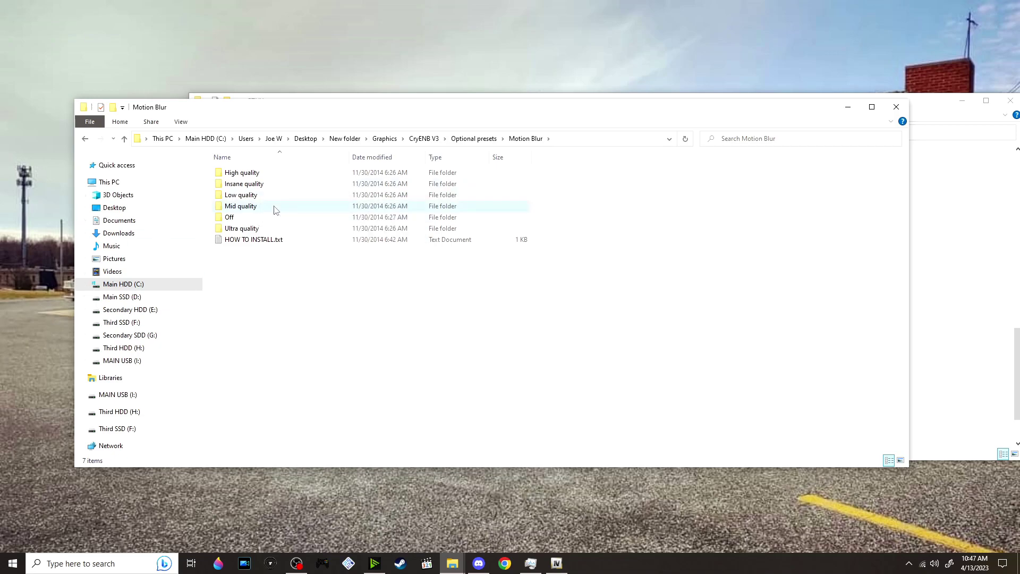
drag(248, 186, 951, 229)
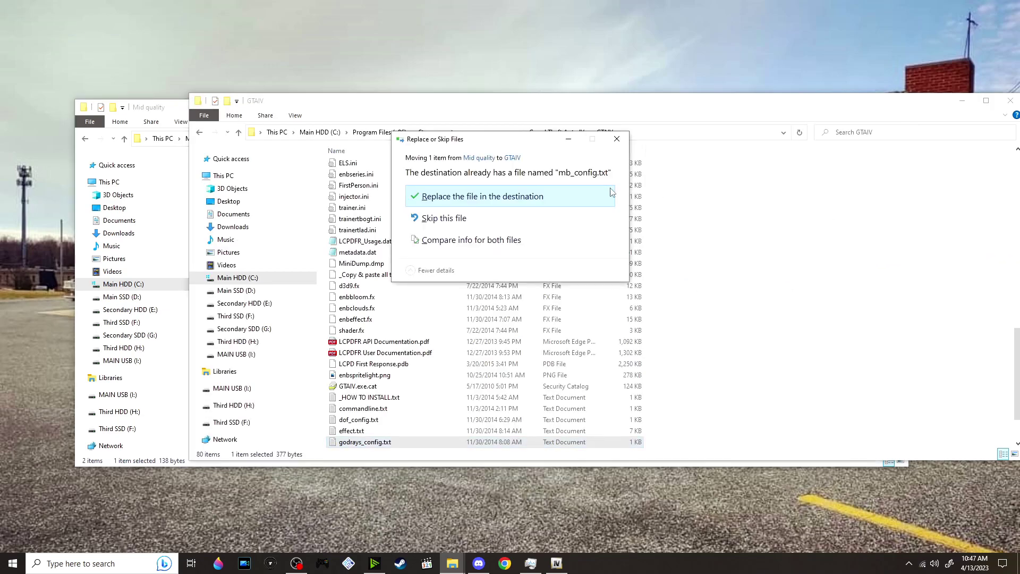
click(519, 204)
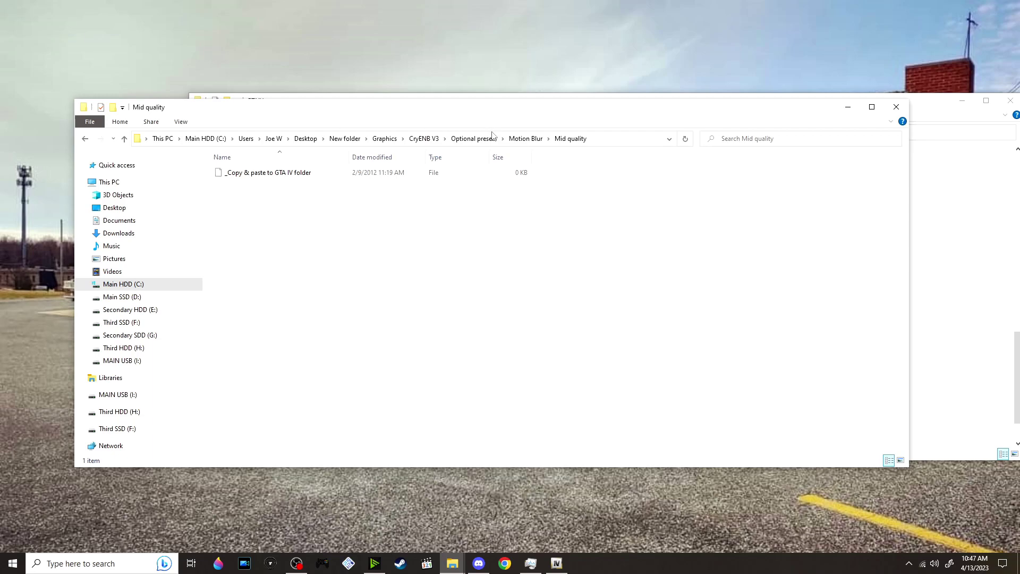
Step: Extract DKT70 HD Roads and Vegetation textures.rar in the Graphics folder to a folder of the same name
click(478, 138)
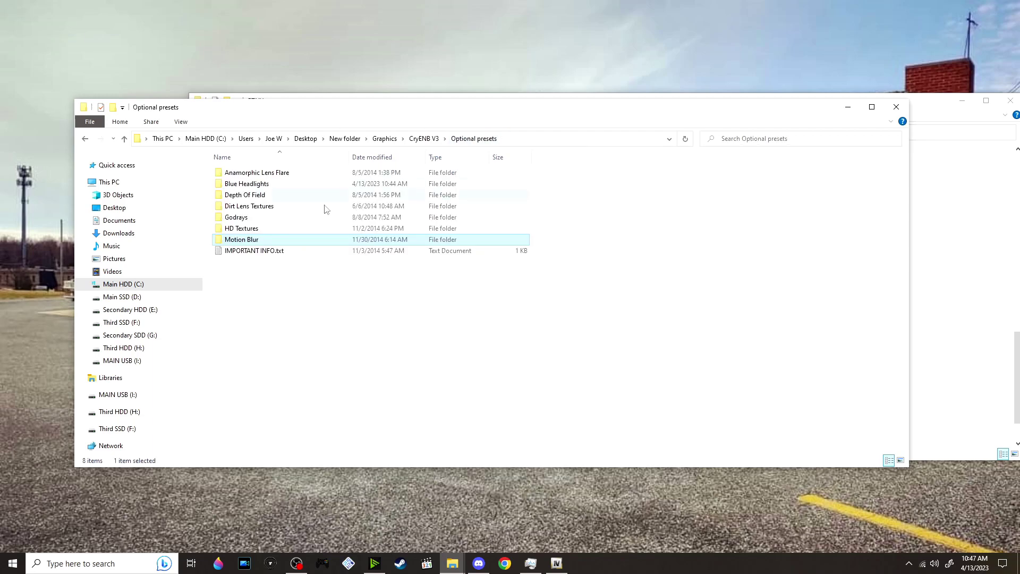
click(431, 139)
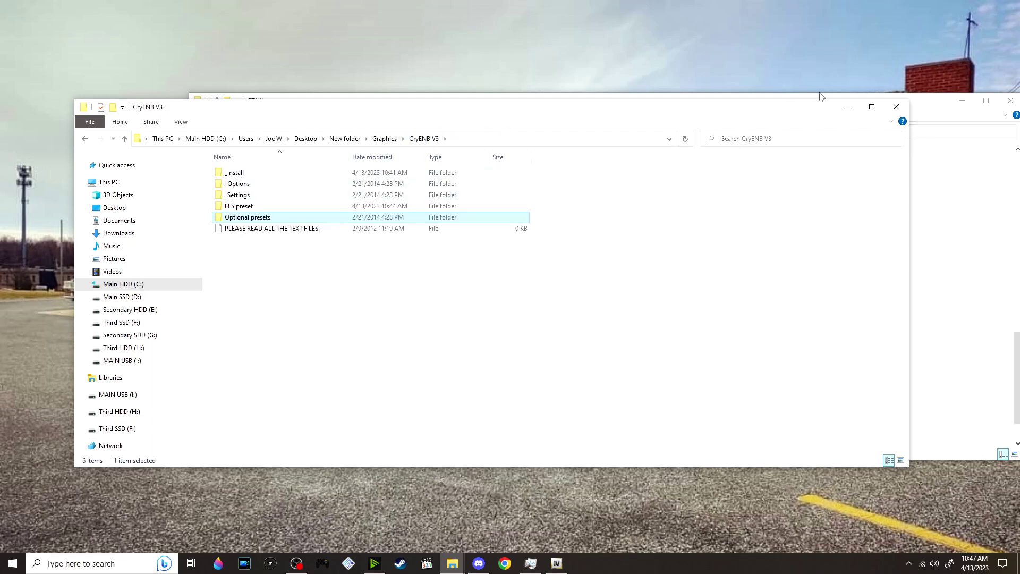
click(345, 138)
double_click(240, 183)
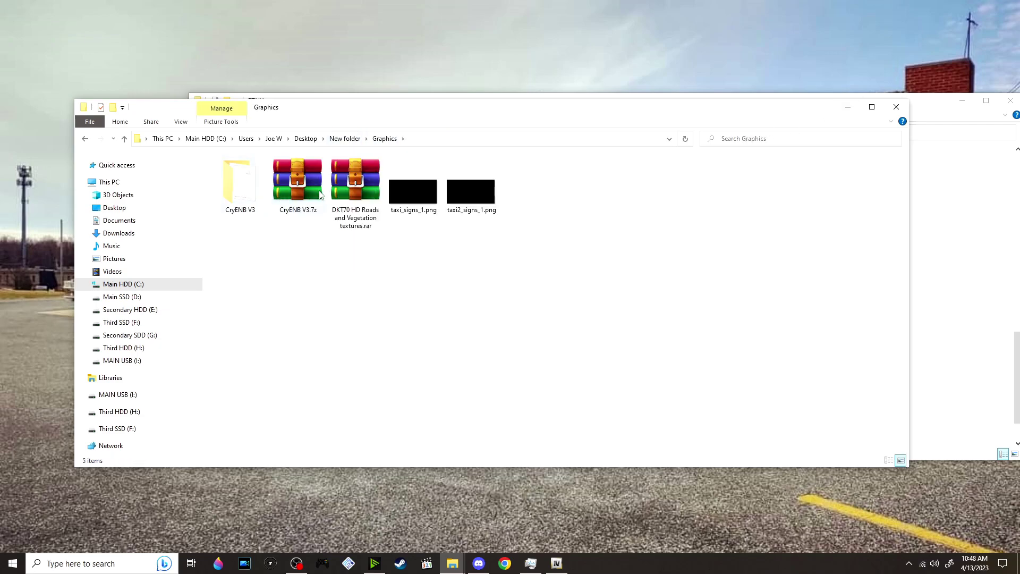
right_click(348, 191)
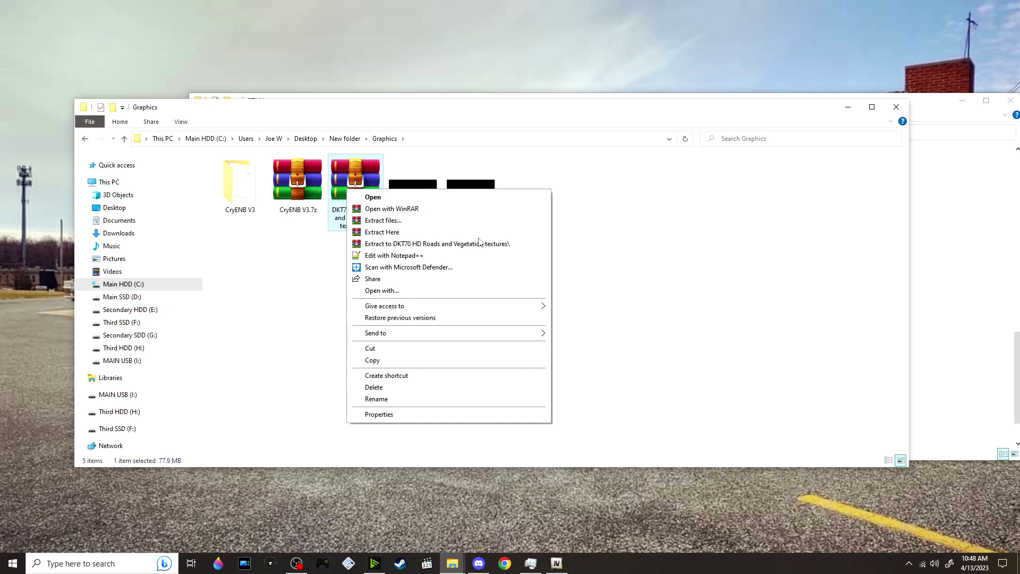
click(480, 243)
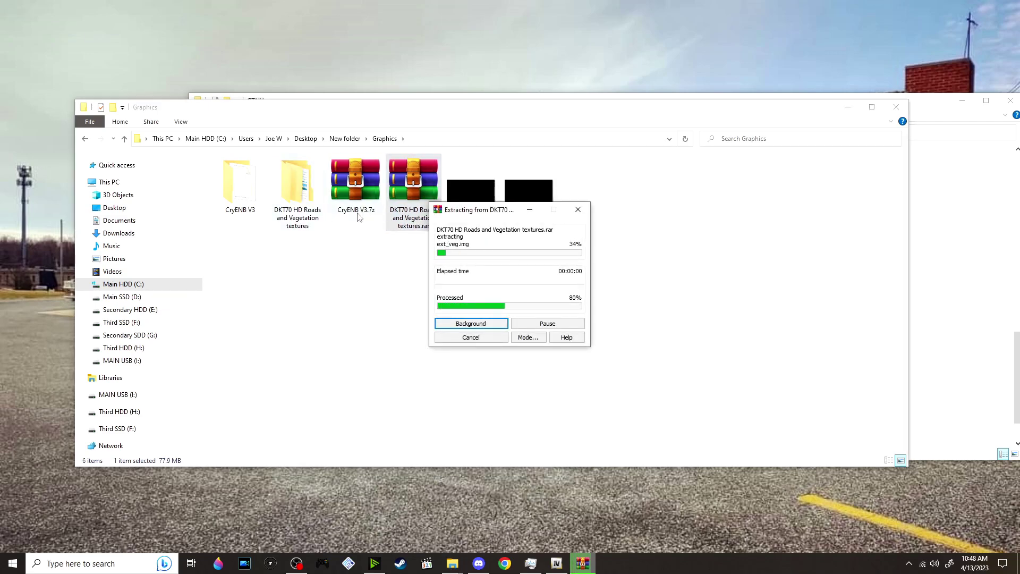
Step: Move the pc folder from the extracted DKT70 HD textures folder into the GTAIV folder, replacing the files in the destination
double_click(292, 215)
click(261, 177)
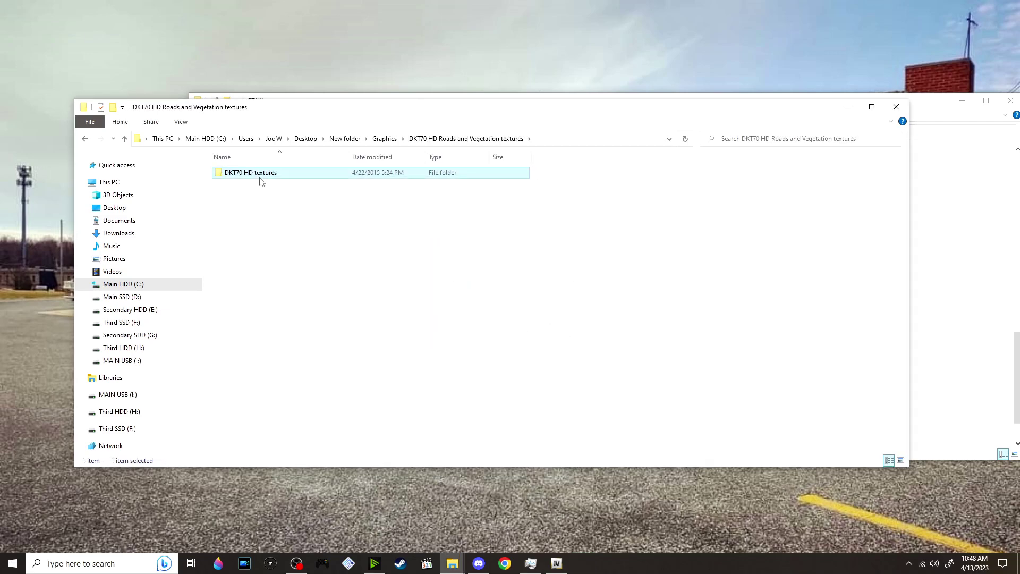
click(410, 292)
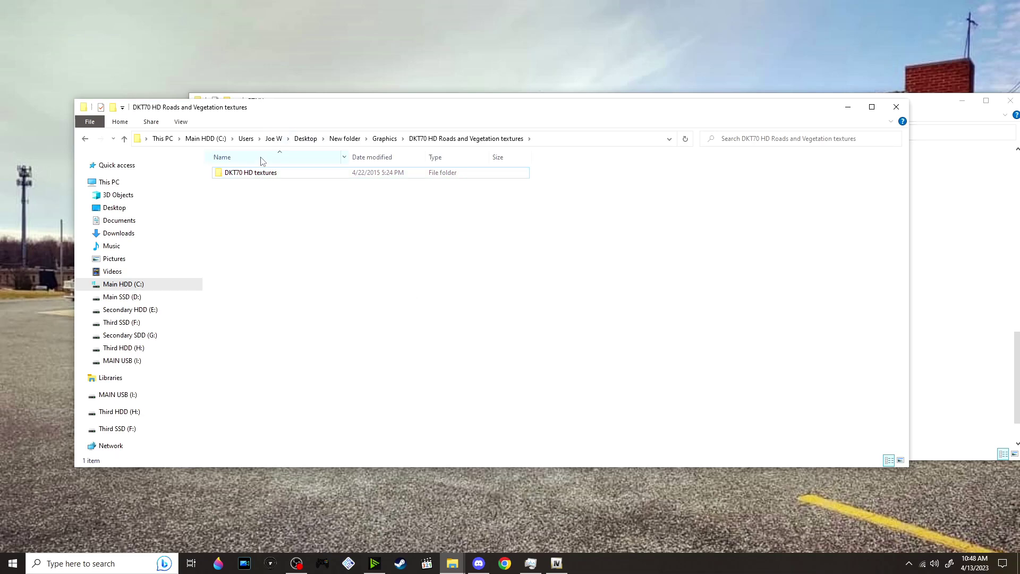
double_click(262, 175)
drag(270, 177, 984, 211)
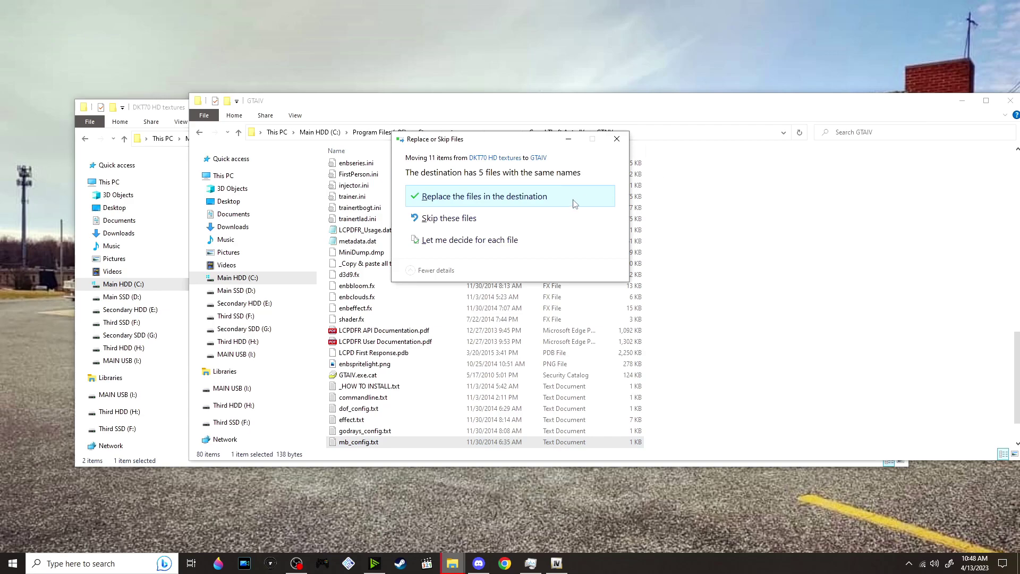
click(577, 199)
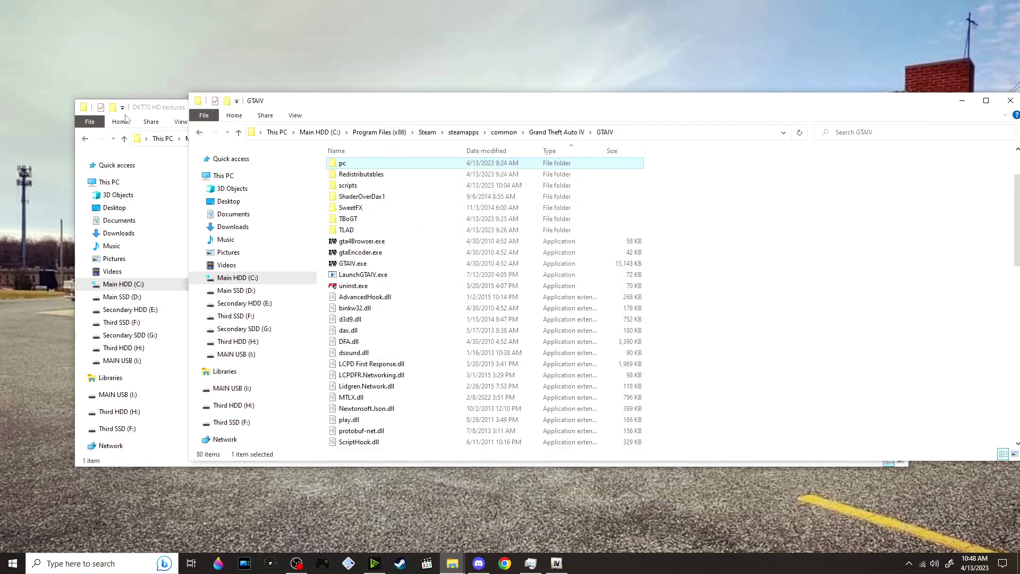
Step: Return to the Graphics folder in File Explorer, then switch to OpenIV and enable edit mode
click(145, 110)
click(387, 147)
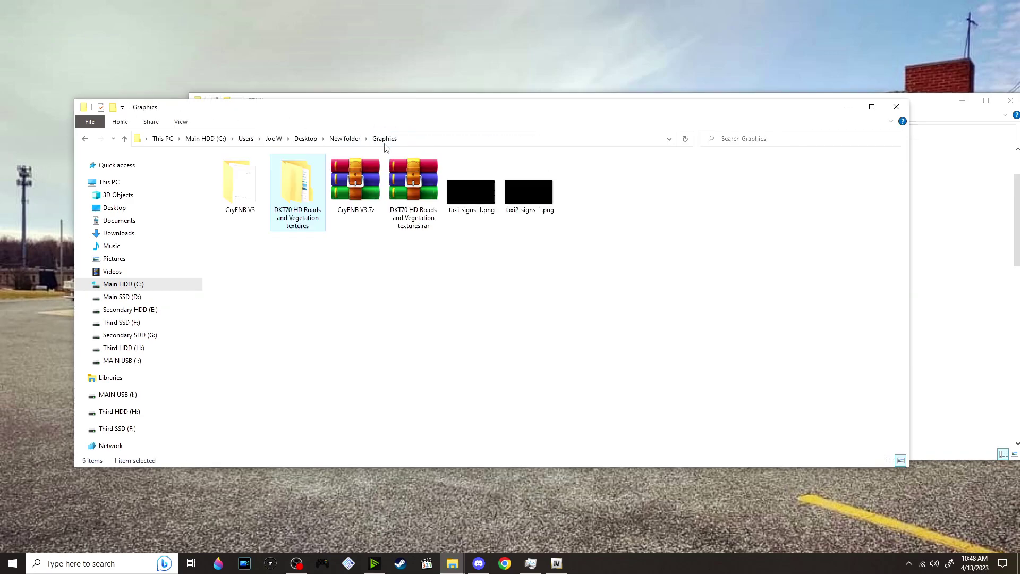
click(561, 567)
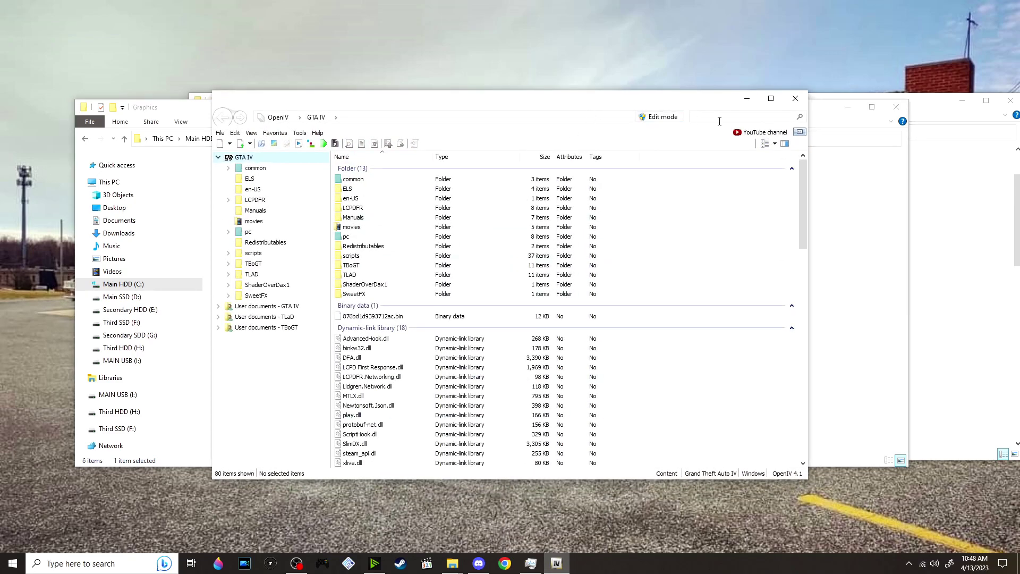
click(664, 118)
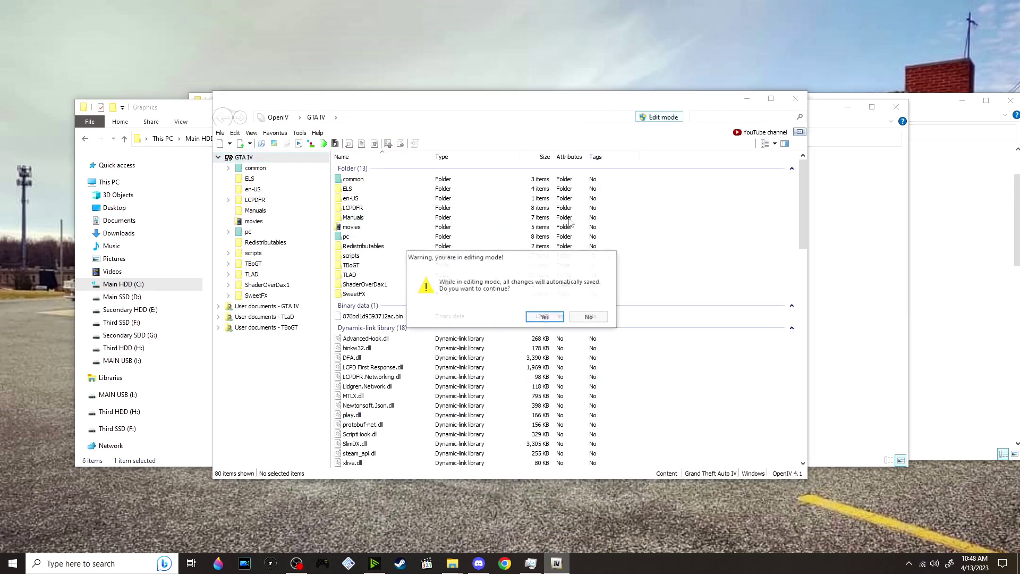
click(546, 318)
Step: Open vehicles.img in pc/models/cdimages and filter its contents for "taxi"
double_click(380, 237)
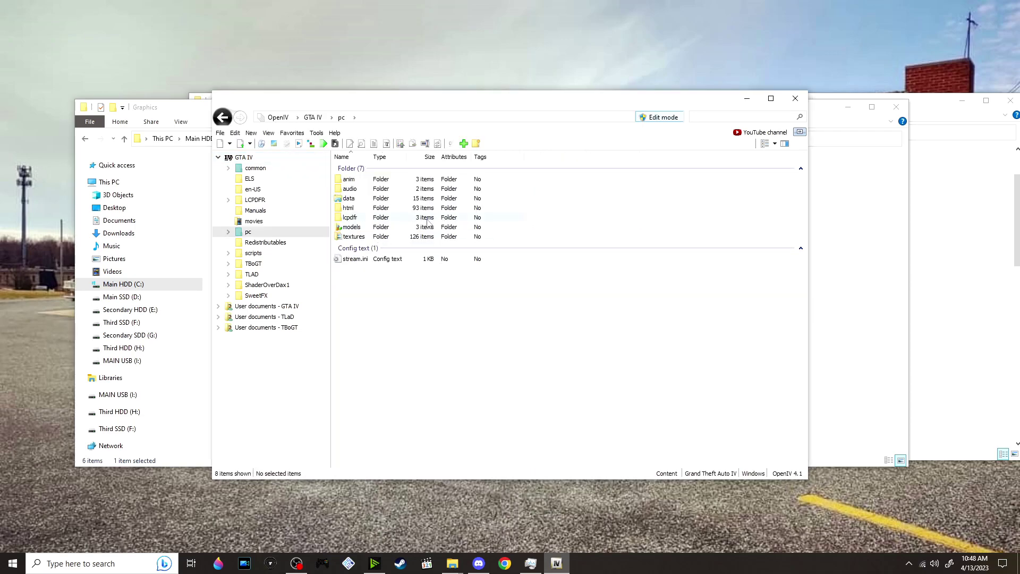
click(380, 227)
double_click(402, 227)
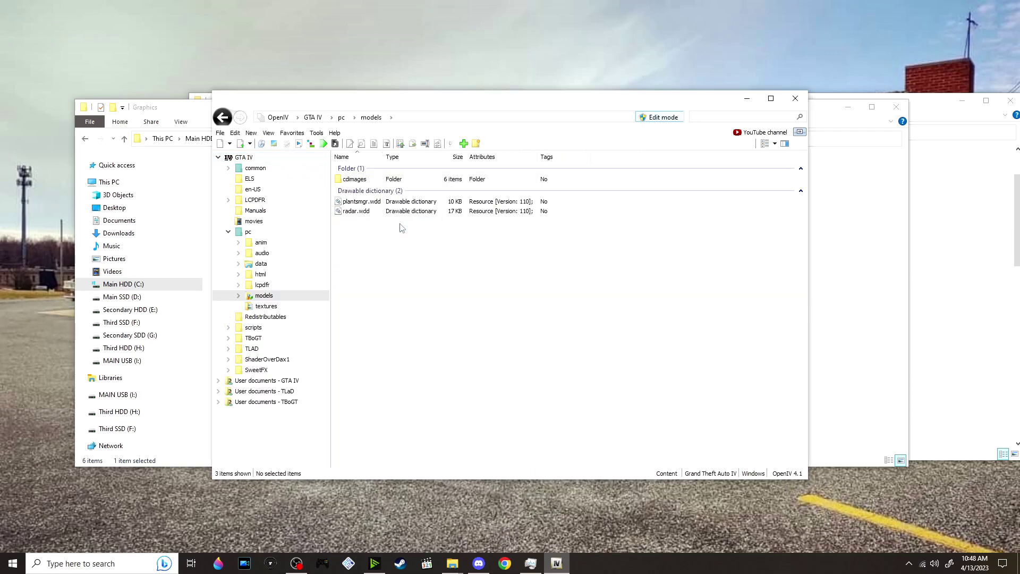
double_click(428, 182)
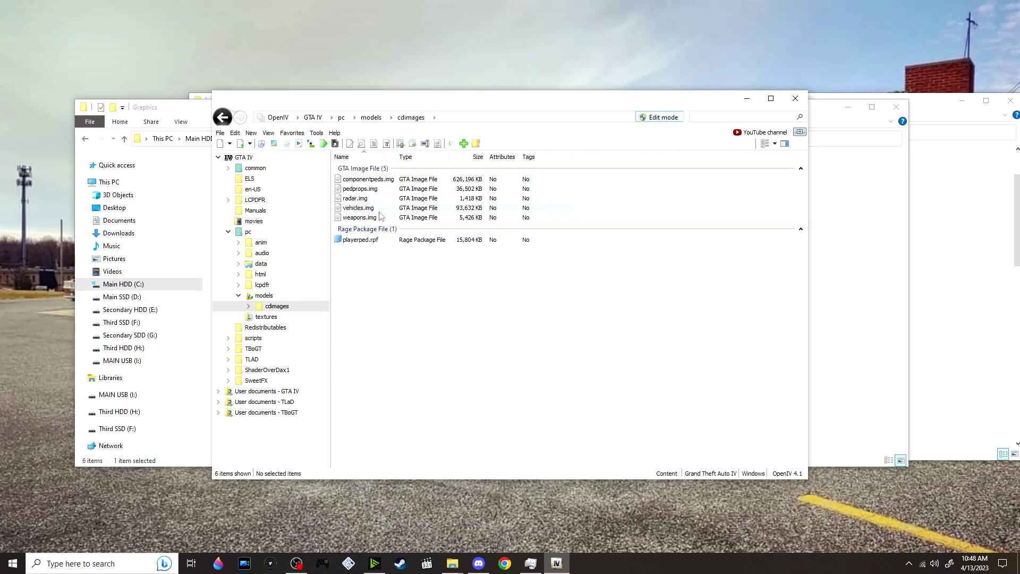
click(372, 209)
click(702, 117)
text(taxi)
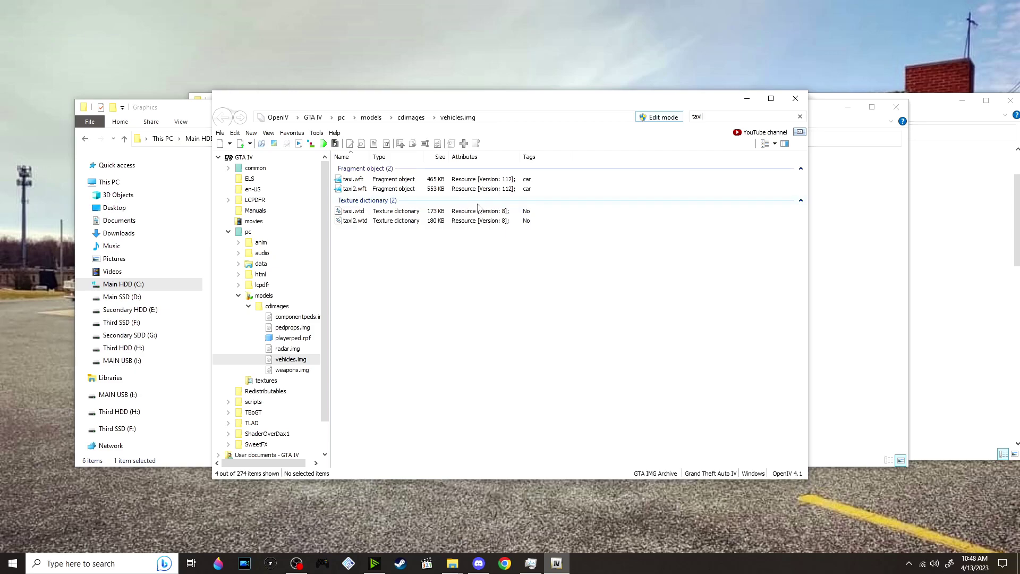
Step: Replace taxi_signs_1 in taxi.wtd with taxi_signs_1.png from the Graphics folder, using generated MipMap levels and DXT1 compression, and save
double_click(387, 214)
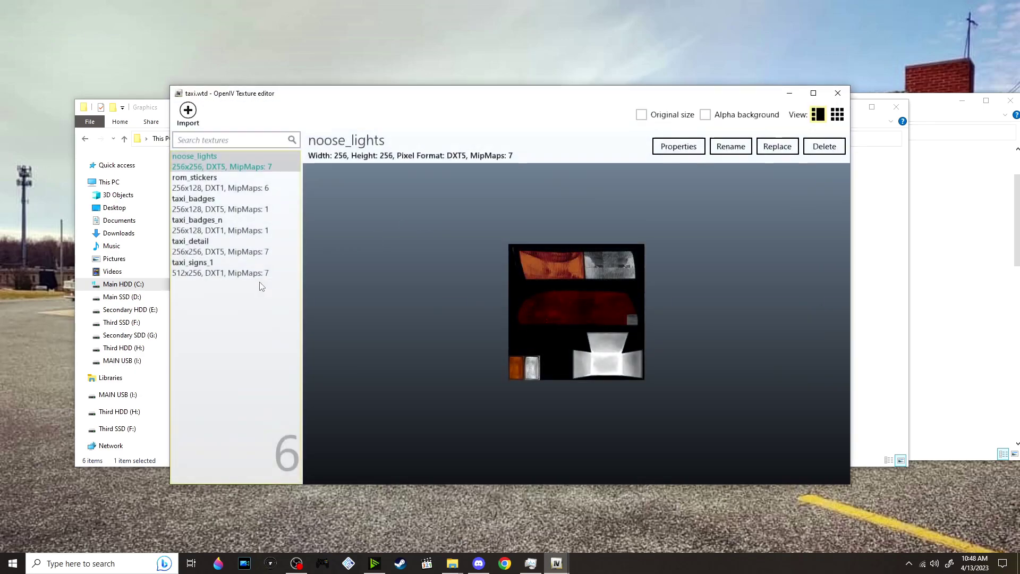
click(229, 275)
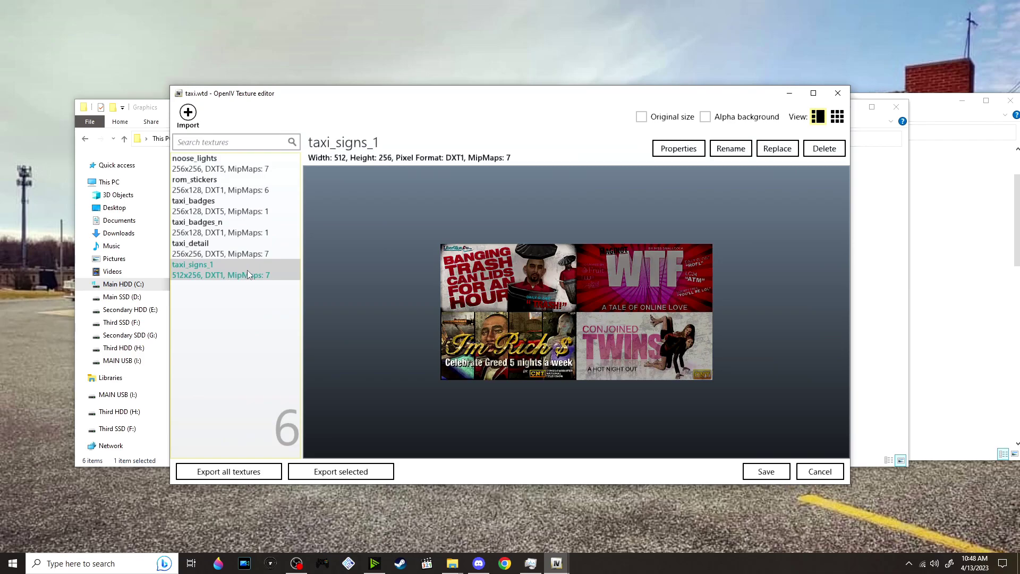
drag(136, 114, 81, 201)
drag(426, 301, 250, 180)
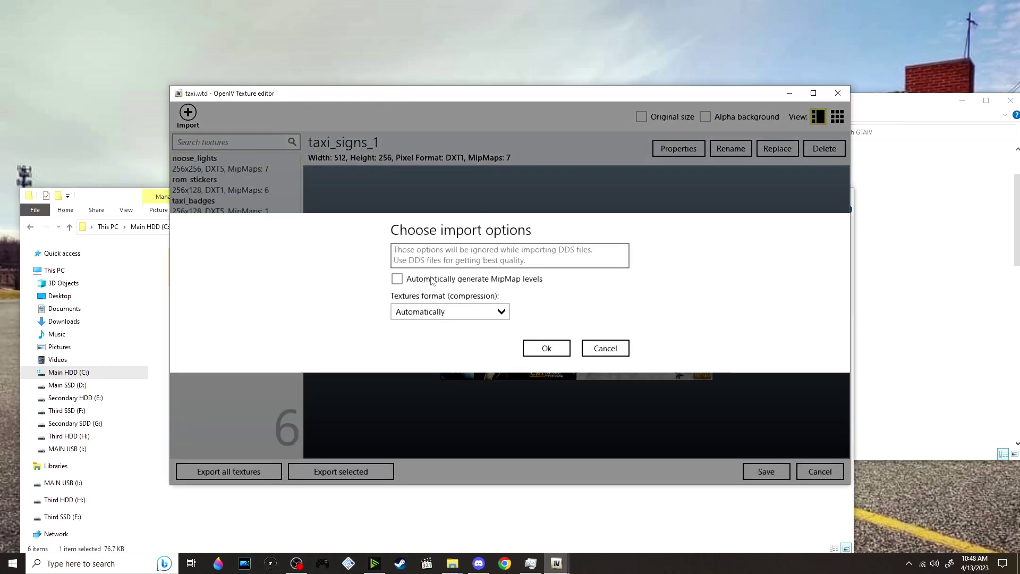
click(434, 279)
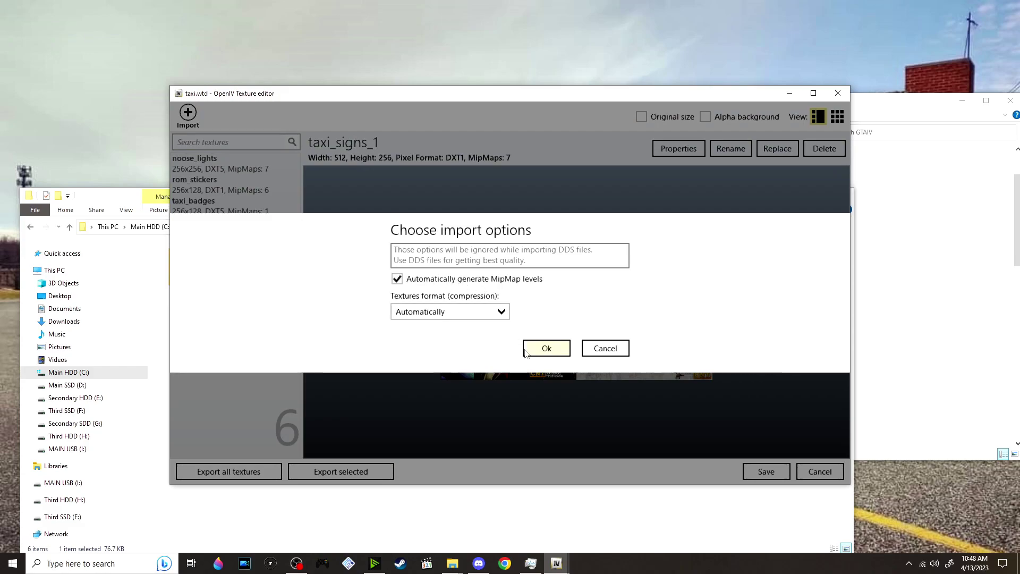
click(472, 318)
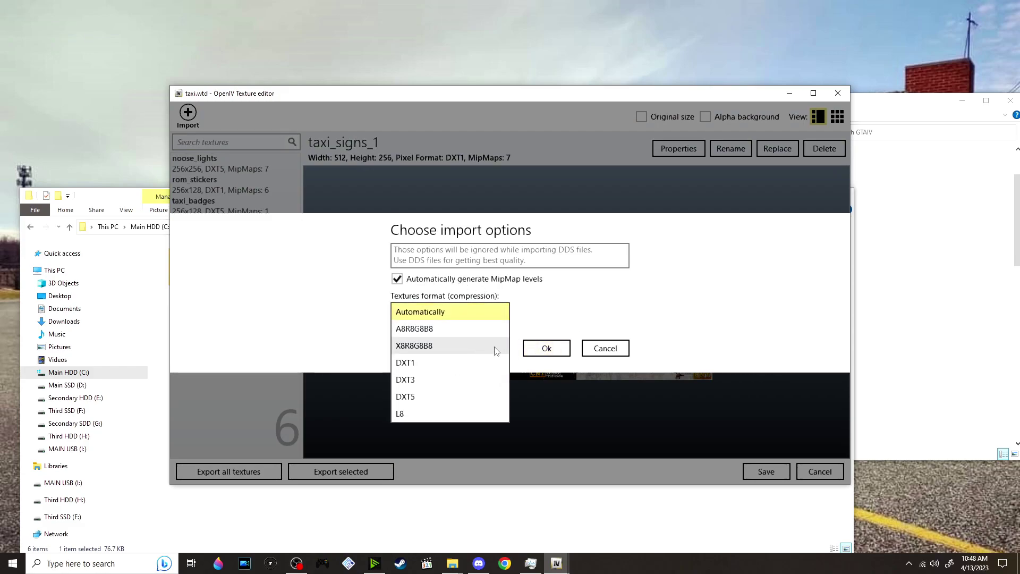
click(446, 363)
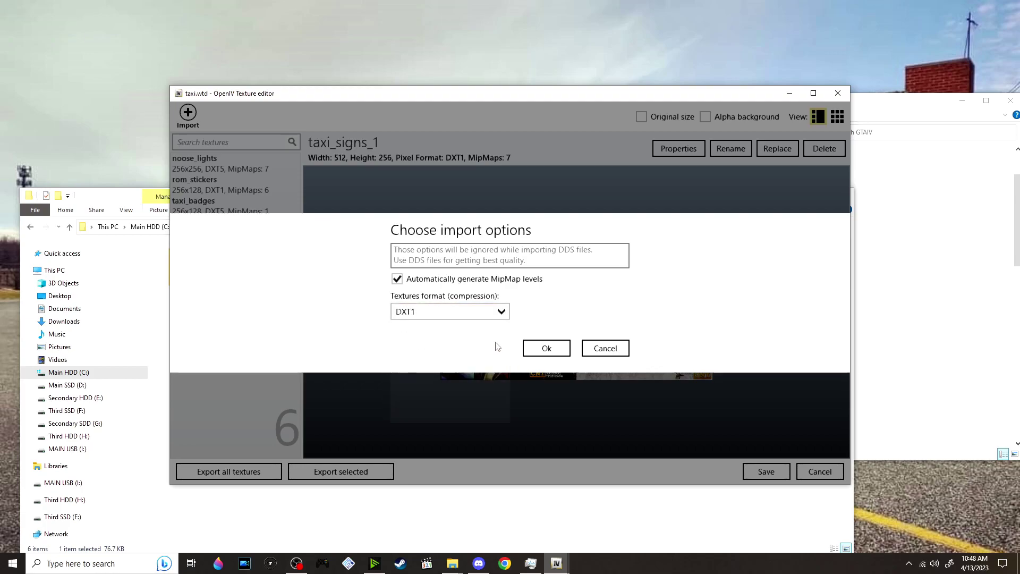
click(547, 344)
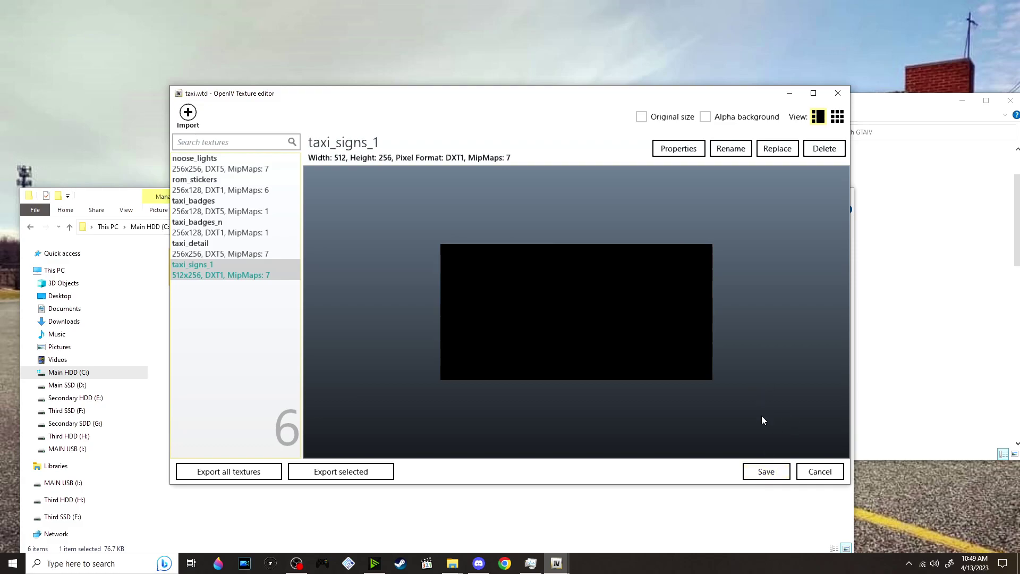
click(765, 473)
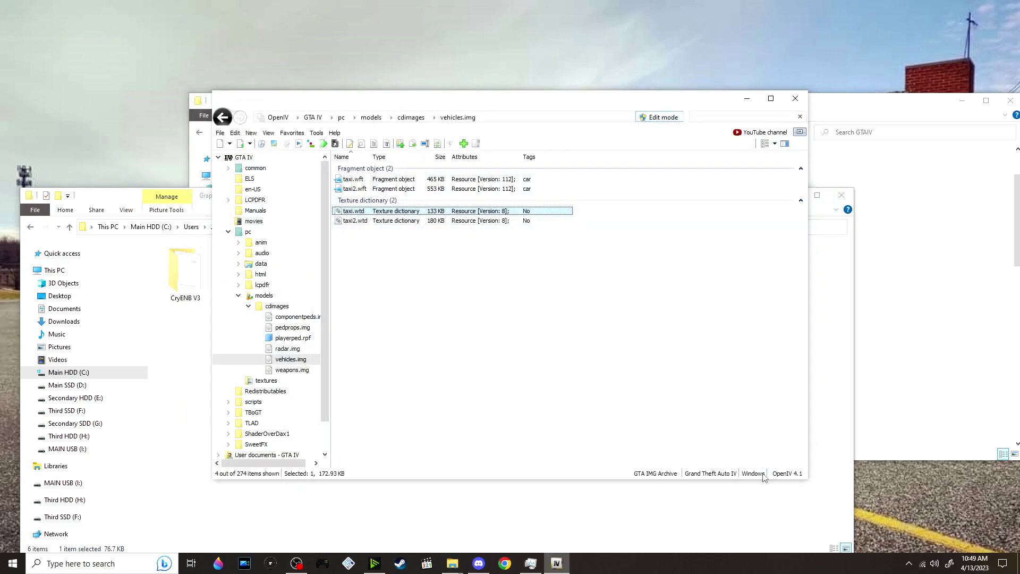
Step: Replace taxi2_signs_1 in taxi2.wtd with taxi2_signs_1.png from the Graphics folder, using DXT1 compression, and save the texture dictionary
double_click(393, 221)
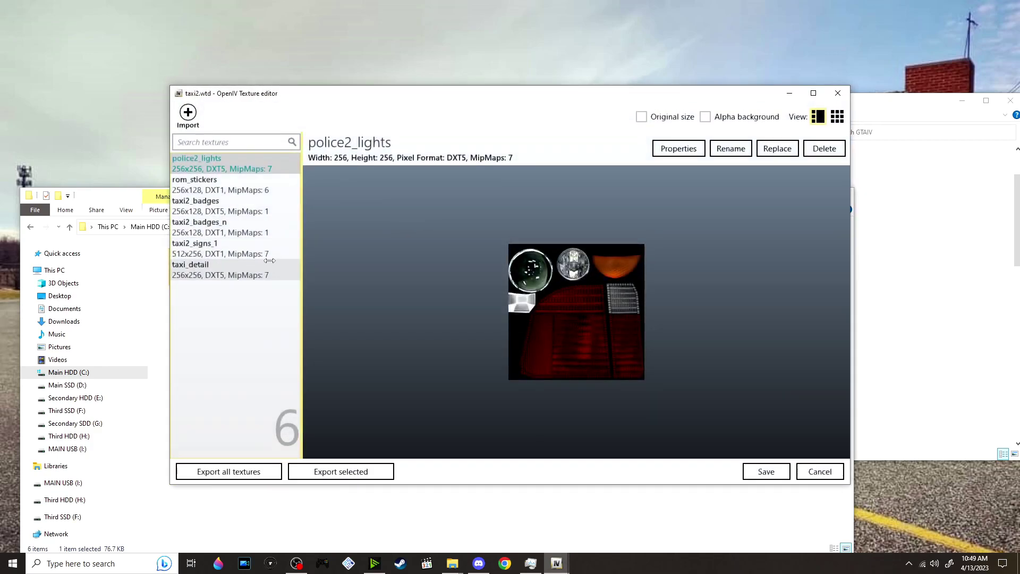
click(223, 248)
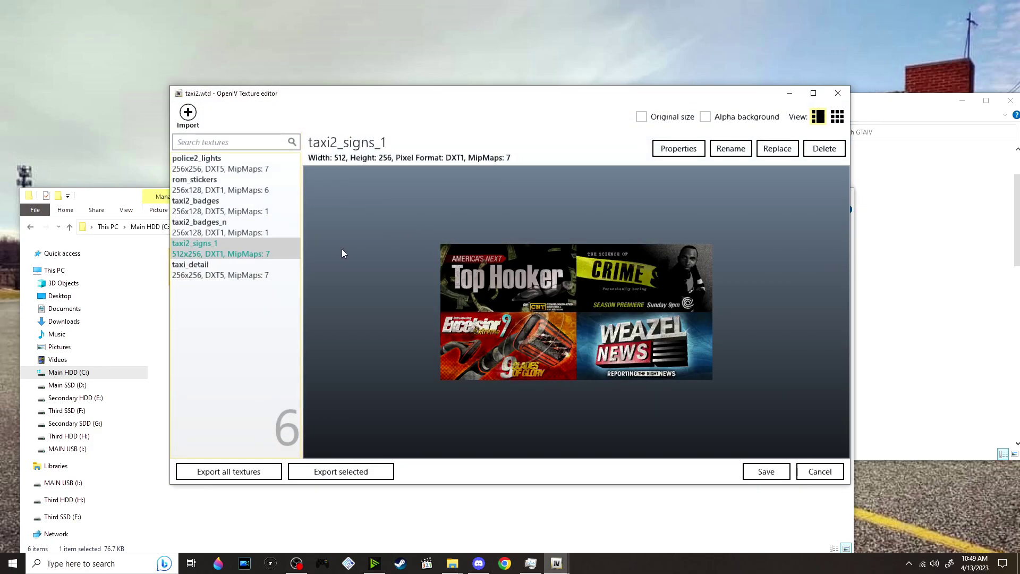
click(503, 516)
drag(474, 279, 326, 170)
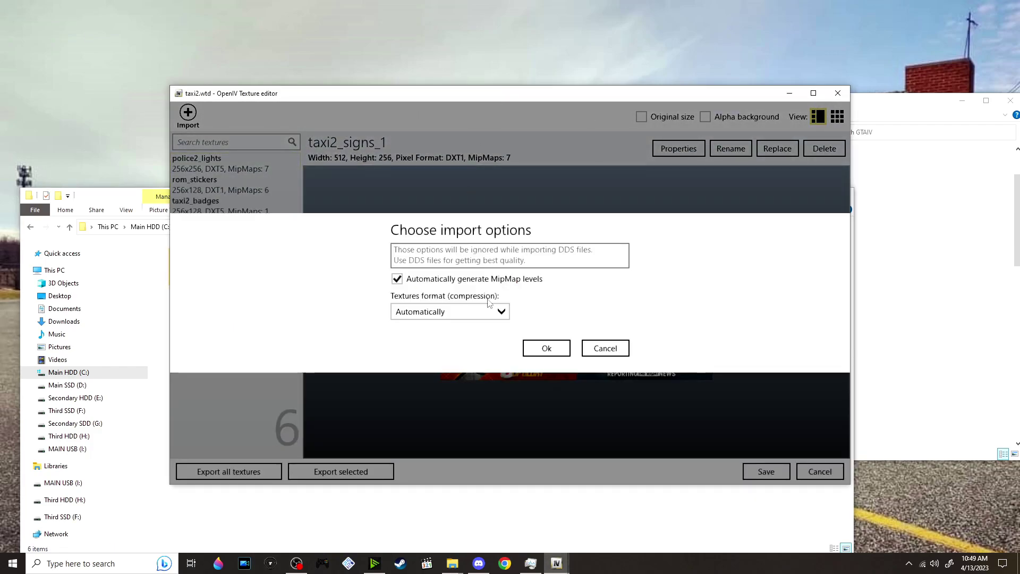
click(501, 314)
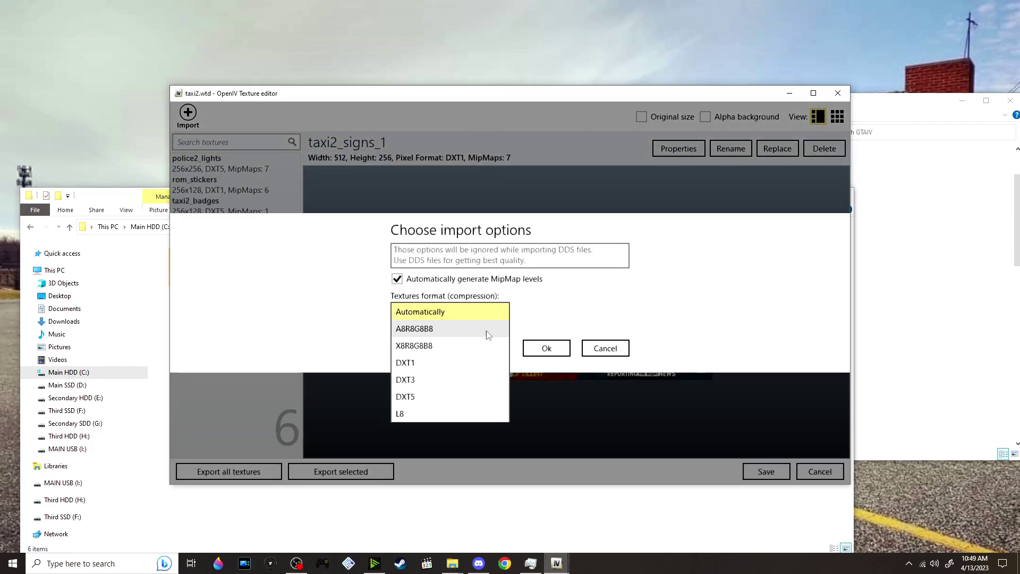
click(461, 367)
click(534, 346)
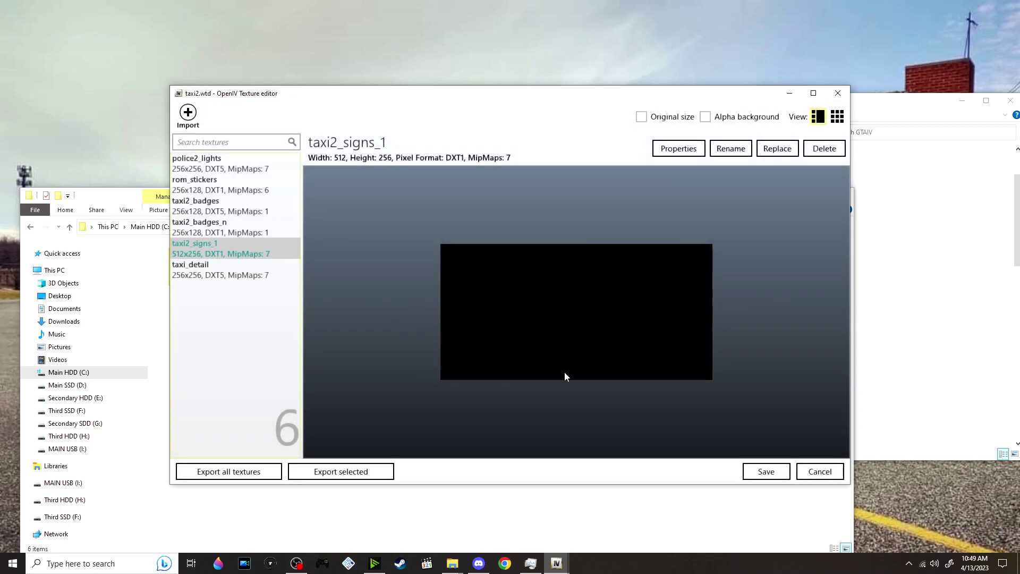
click(766, 471)
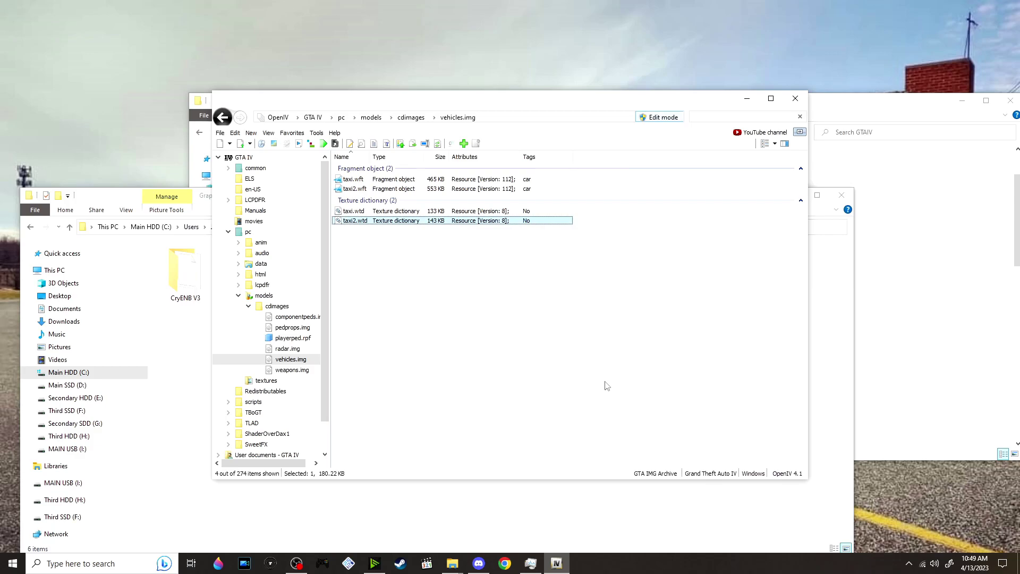
click(683, 534)
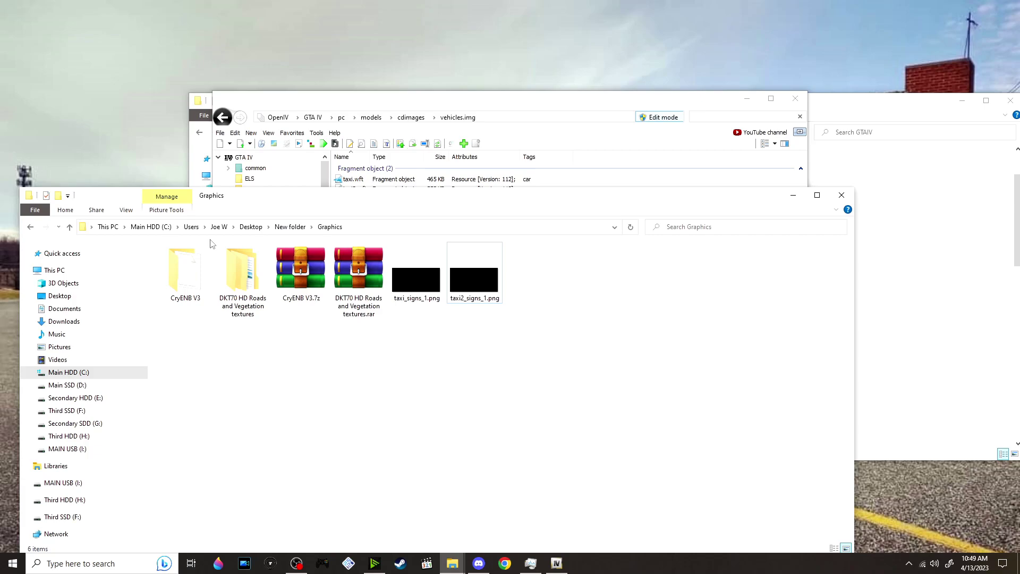
click(291, 227)
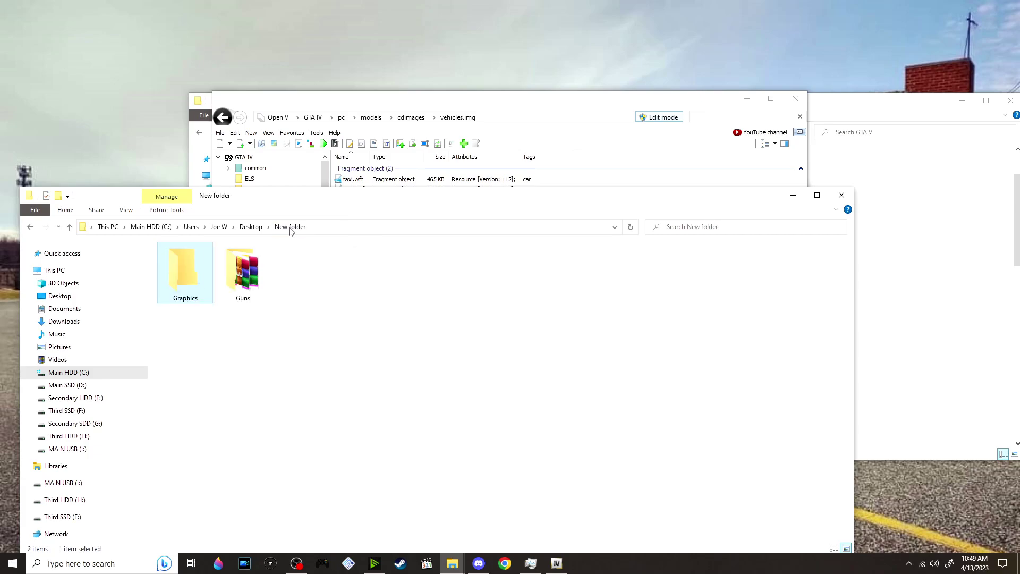
double_click(248, 266)
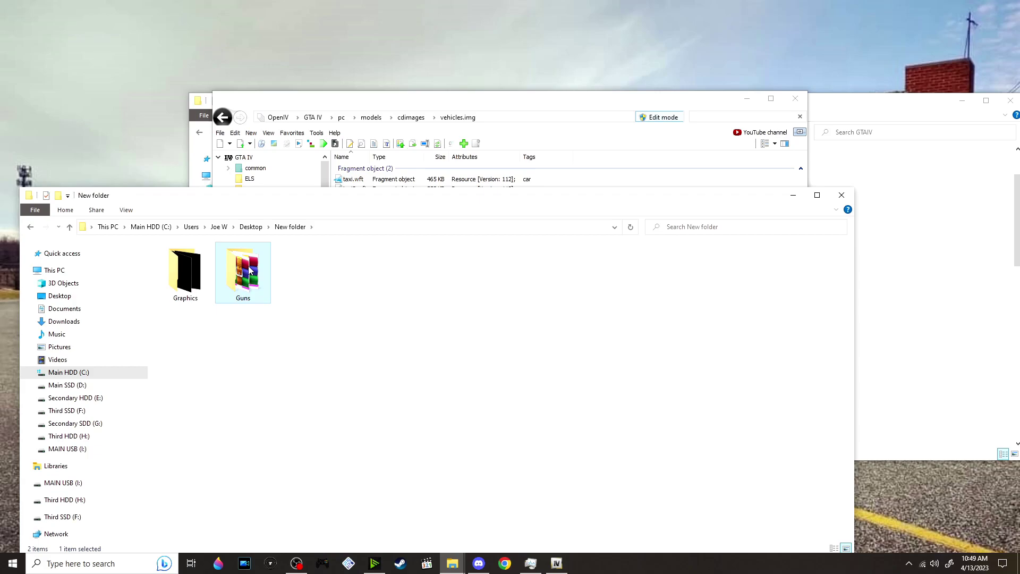
click(269, 264)
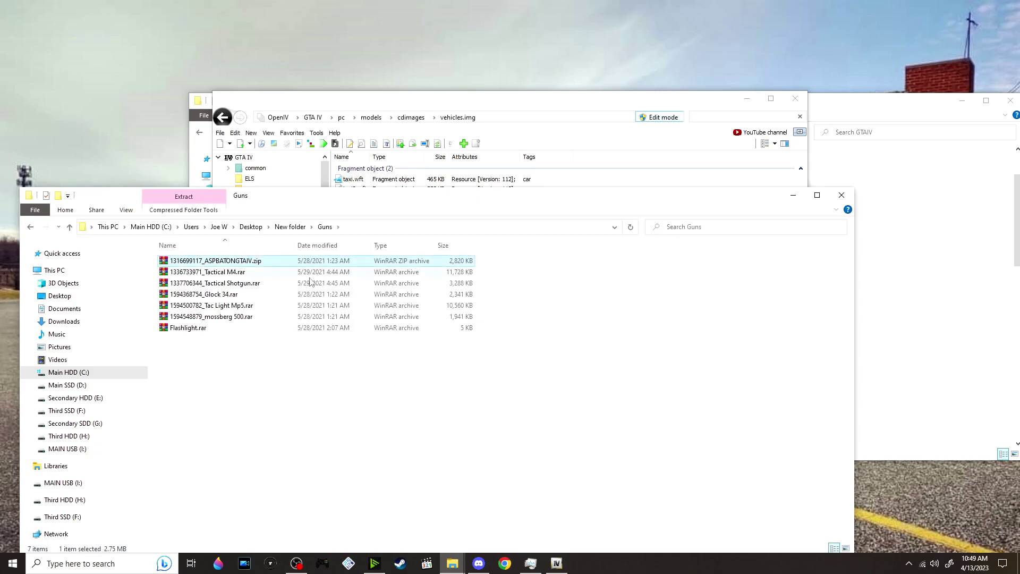
drag(257, 202, 262, 169)
right_click(270, 230)
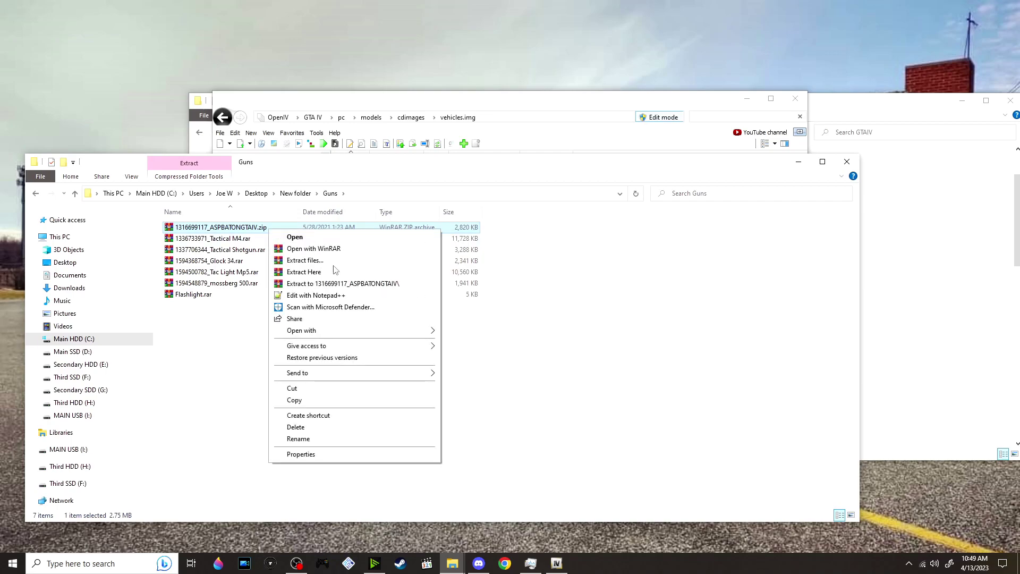
click(359, 285)
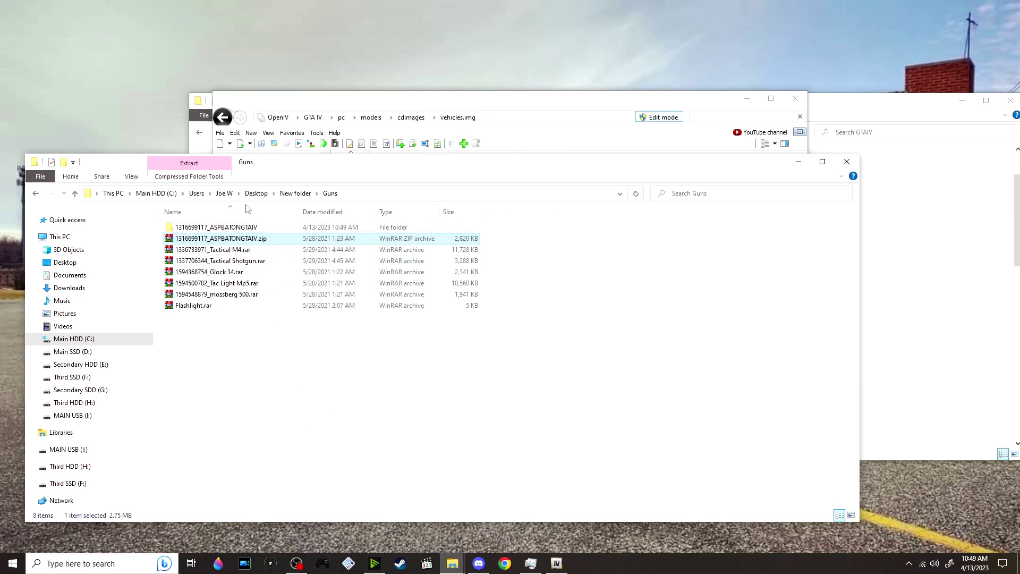
double_click(261, 227)
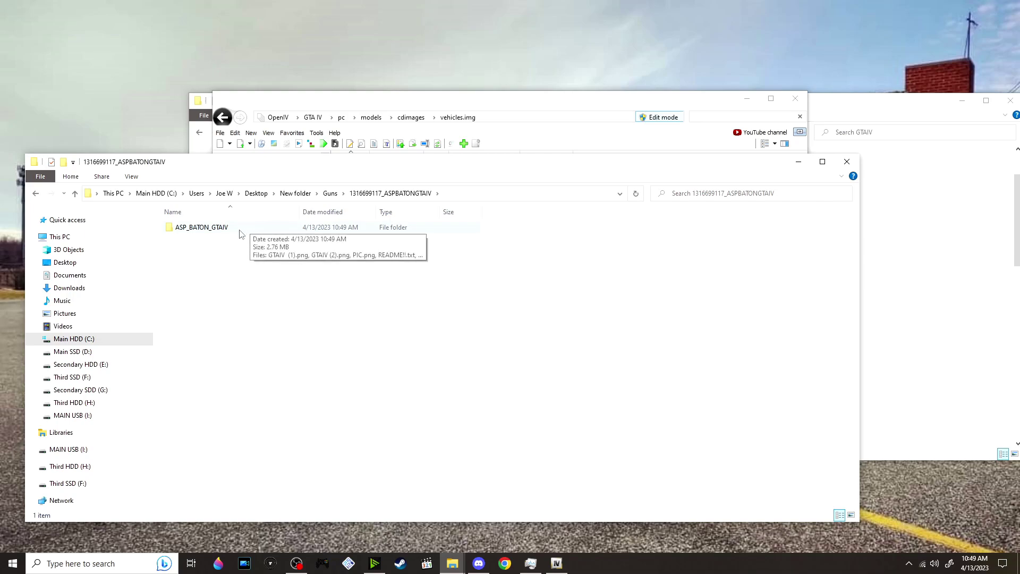
double_click(240, 232)
click(250, 285)
shift+click(277, 274)
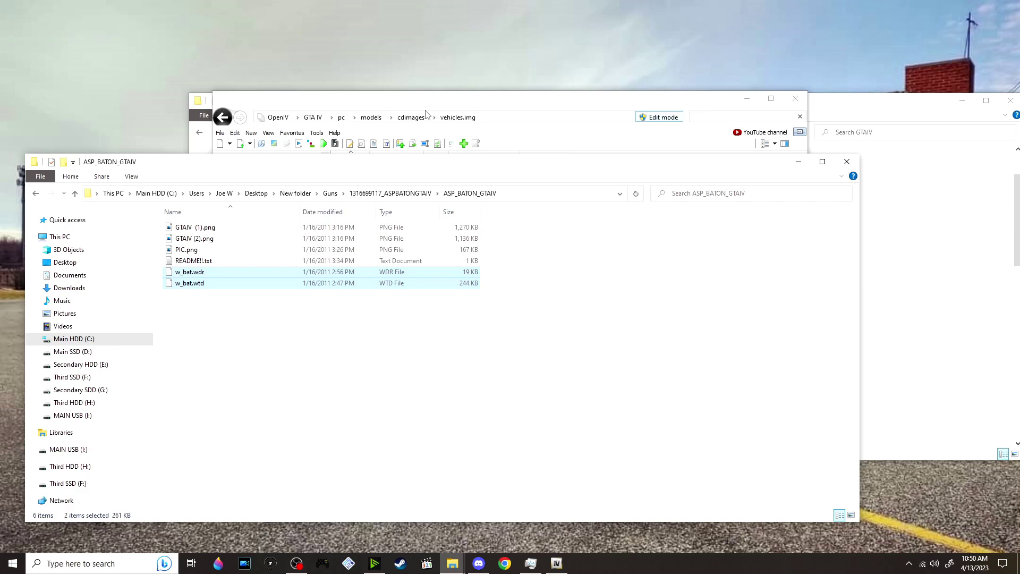
Step: Switch to OpenIV and defragment the vehicles.img archive
click(543, 101)
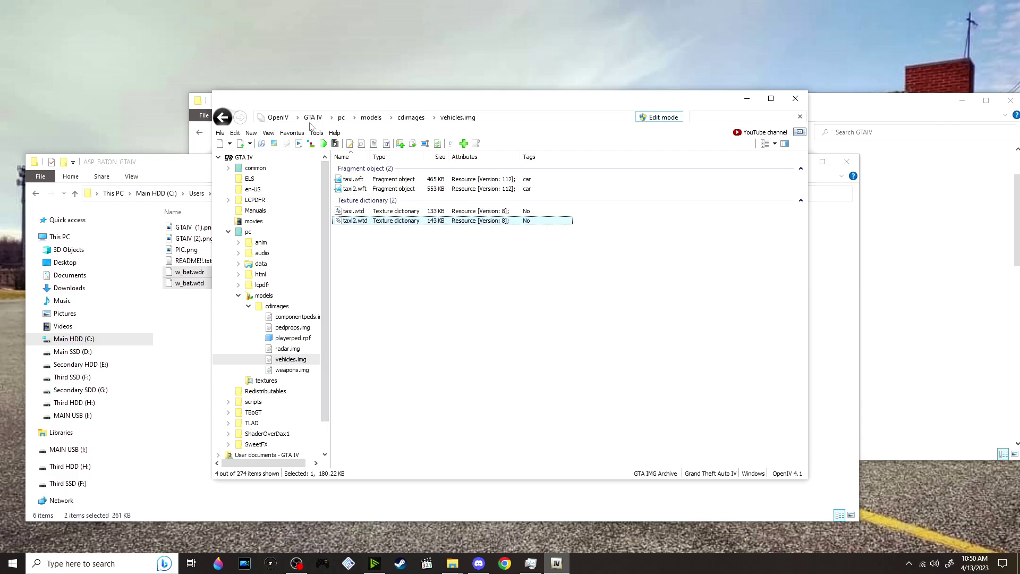
click(220, 134)
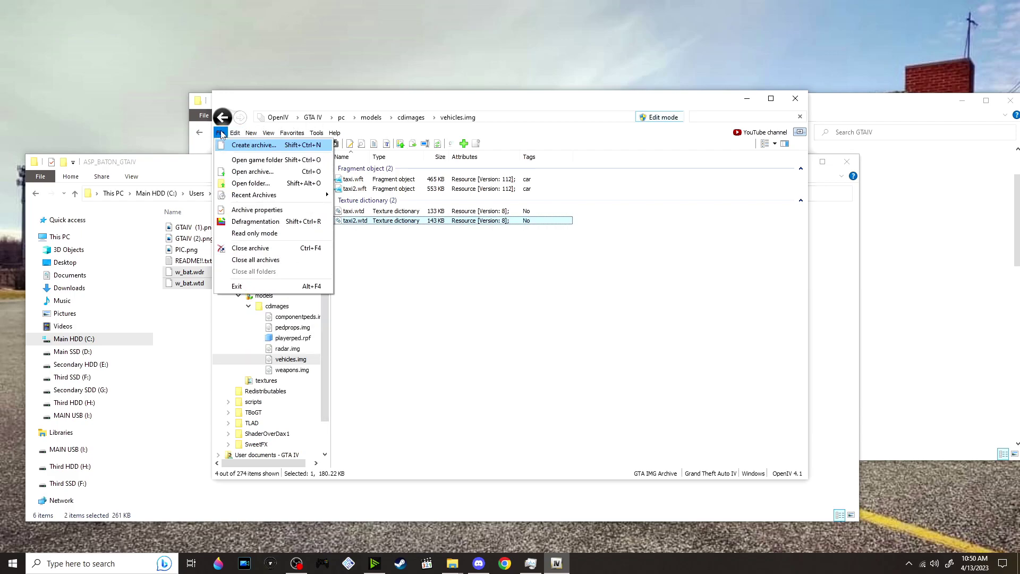
mouse_move(226, 133)
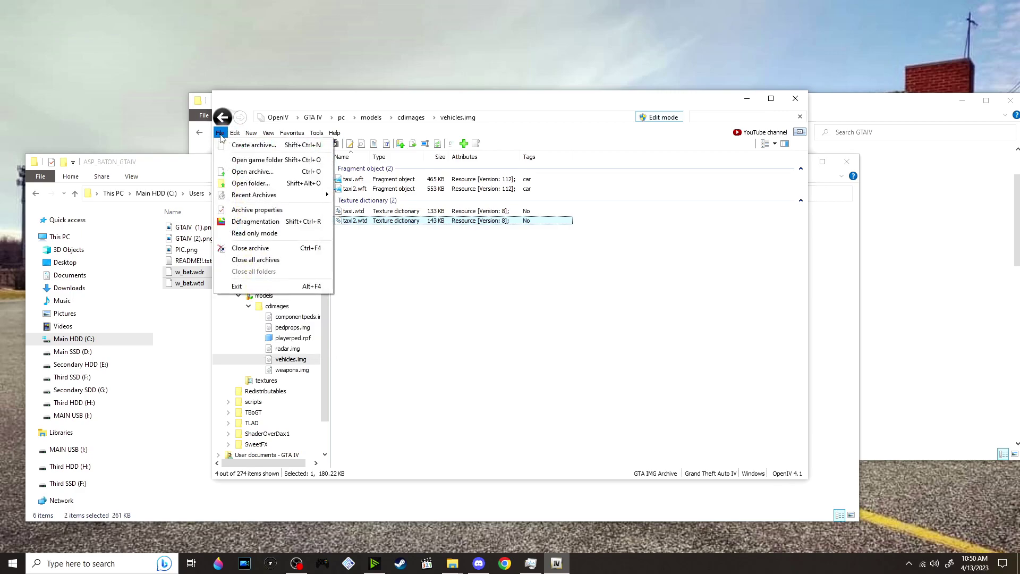
click(255, 221)
click(652, 382)
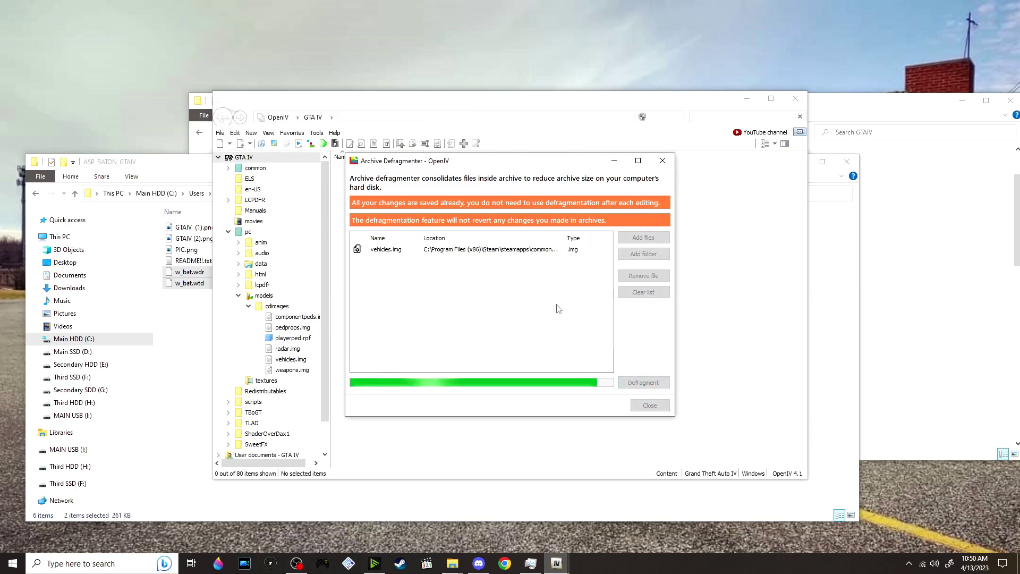
click(533, 316)
click(515, 318)
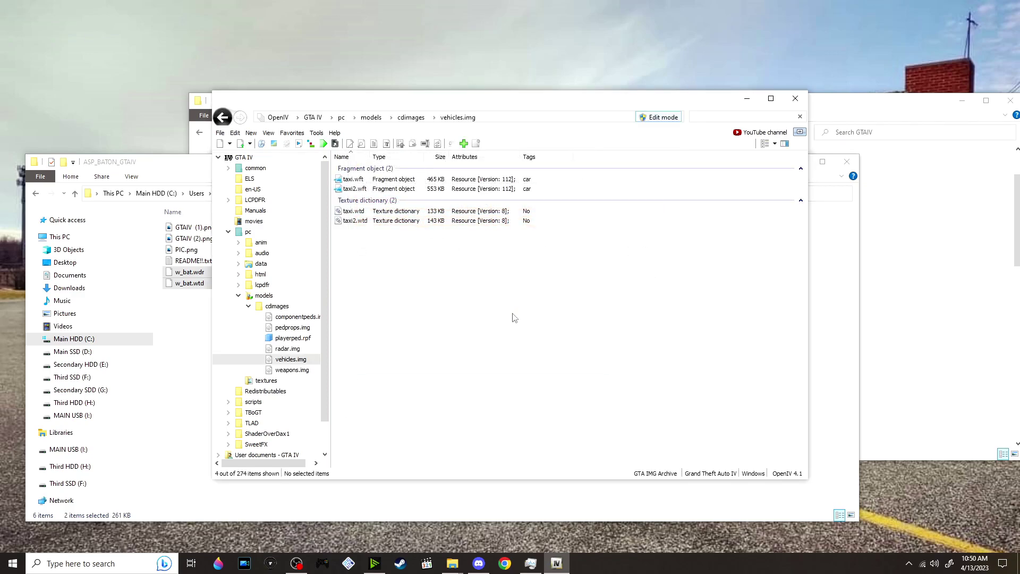
Step: Open weapons.img in pc/models/cdimages, filter it for "bat", and import the selected w_bat.wdr and w_bat.wtd over the originals
scroll(319, 380, down, 2)
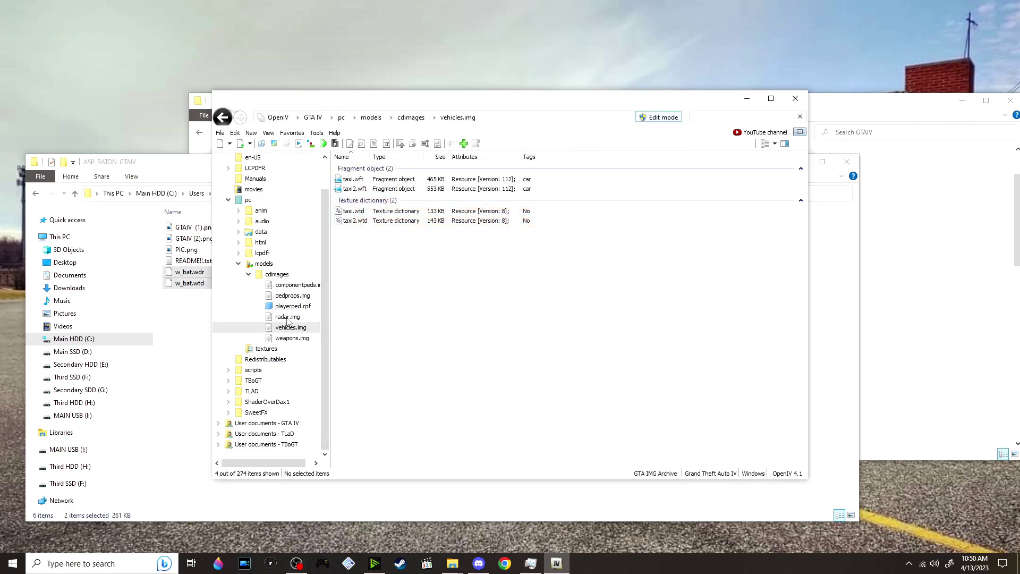
scroll(282, 286, up, 1)
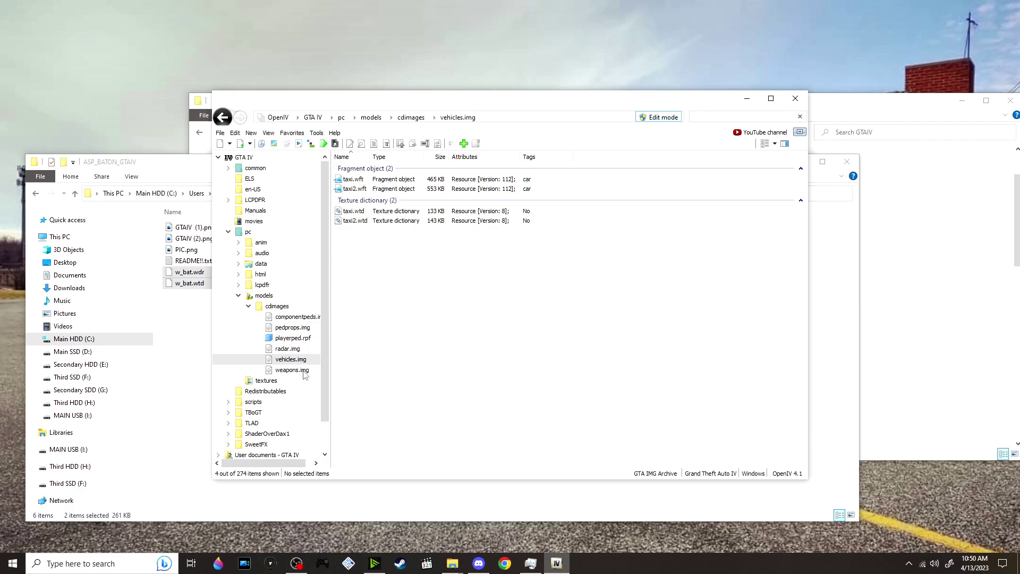
click(293, 370)
click(711, 116)
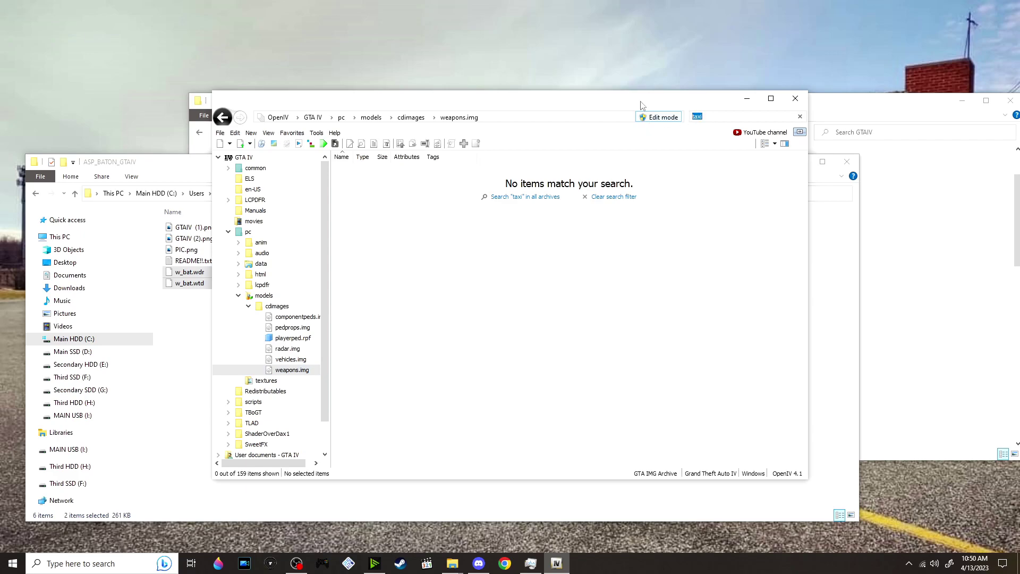
text(bat)
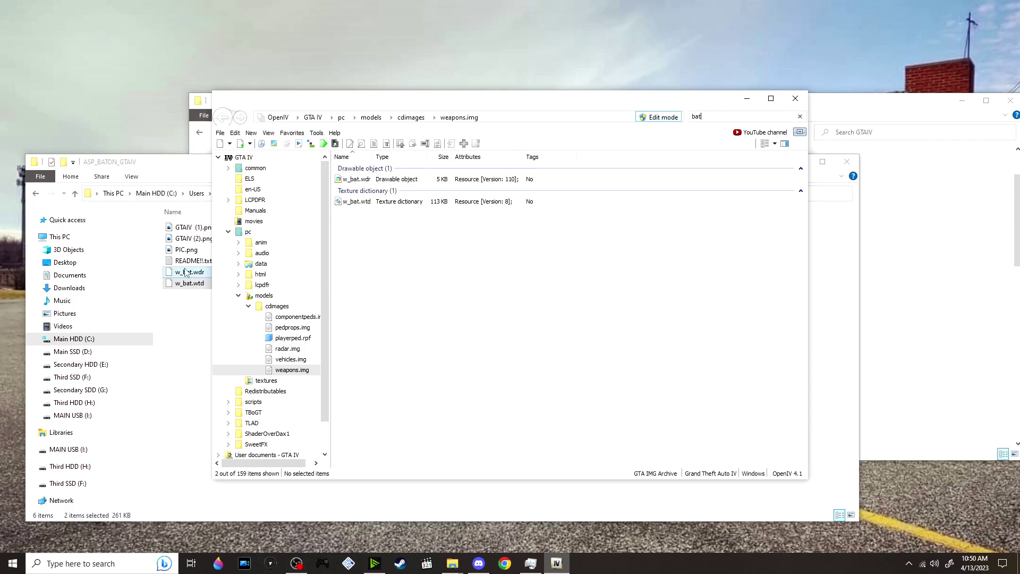
drag(187, 273, 504, 242)
Step: Preview the imported w_bat.wdr baton in the model viewer, rotate it, and close the viewer
double_click(372, 179)
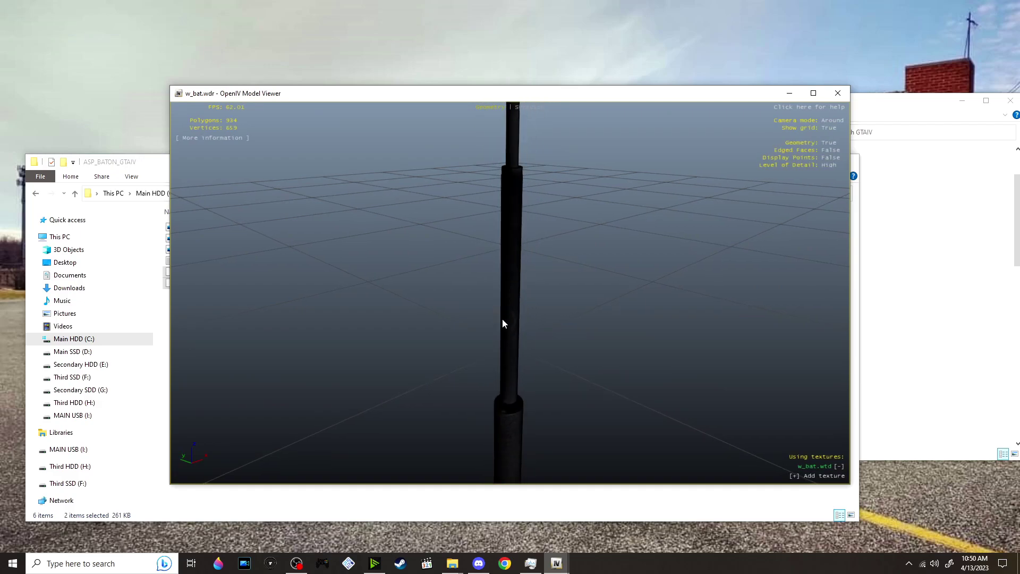
drag(554, 376, 519, 326)
click(829, 94)
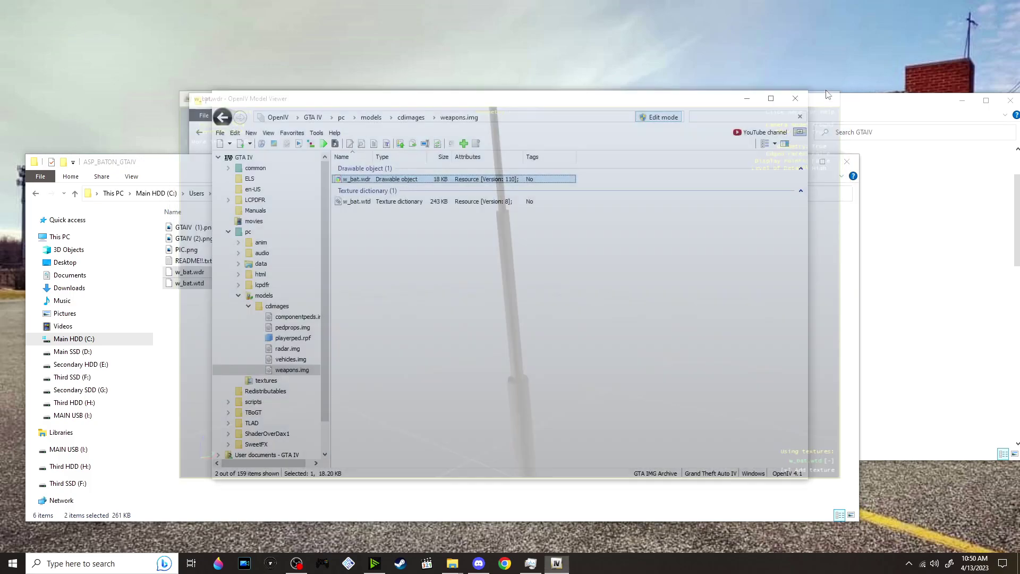
click(201, 348)
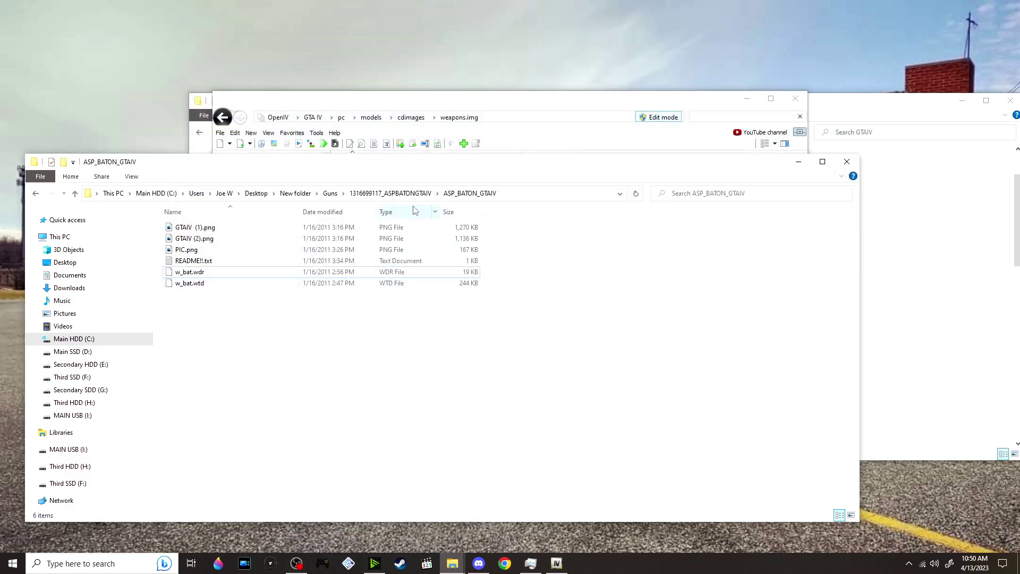
click(334, 199)
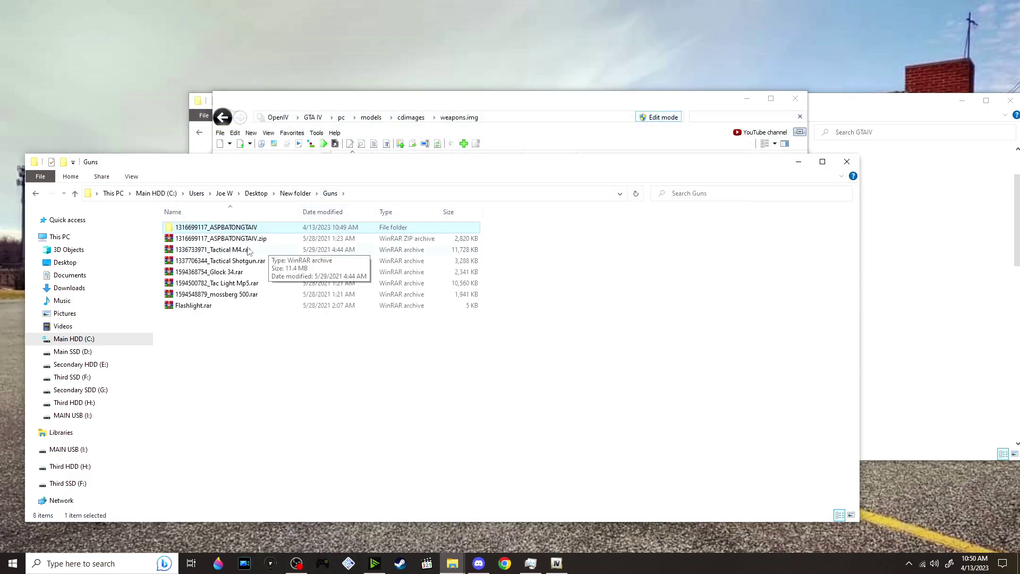
right_click(237, 250)
click(354, 307)
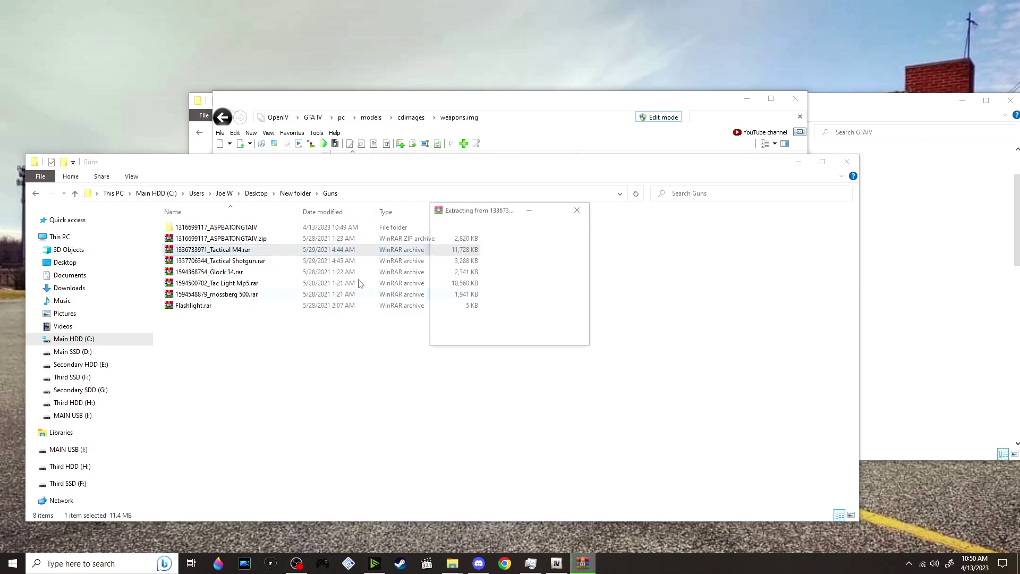
Step: Open the Aimpoint folder of the extracted Tactical M4 mod and select w_m4.wdr and w_m4.wtd
double_click(290, 238)
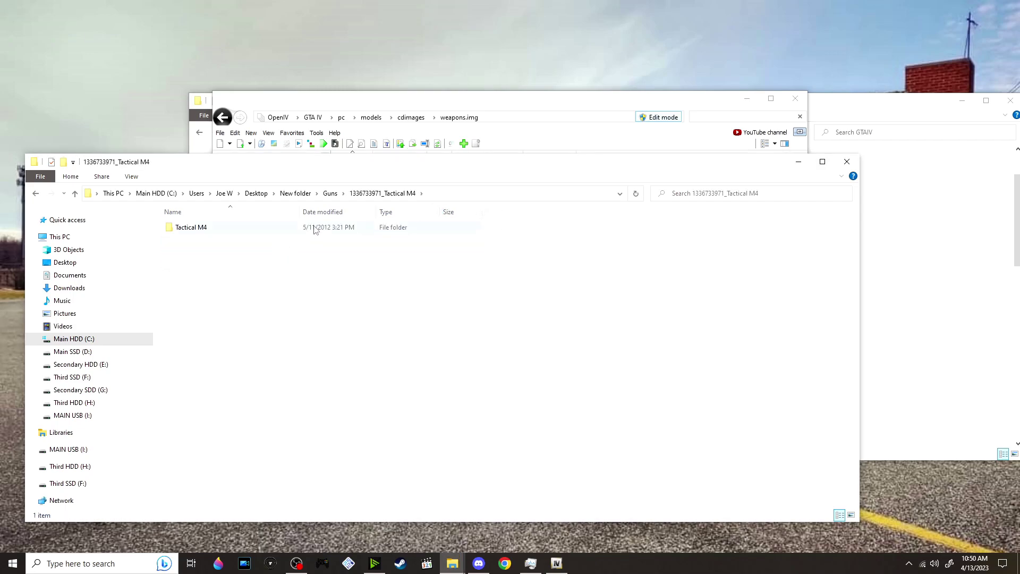
double_click(313, 227)
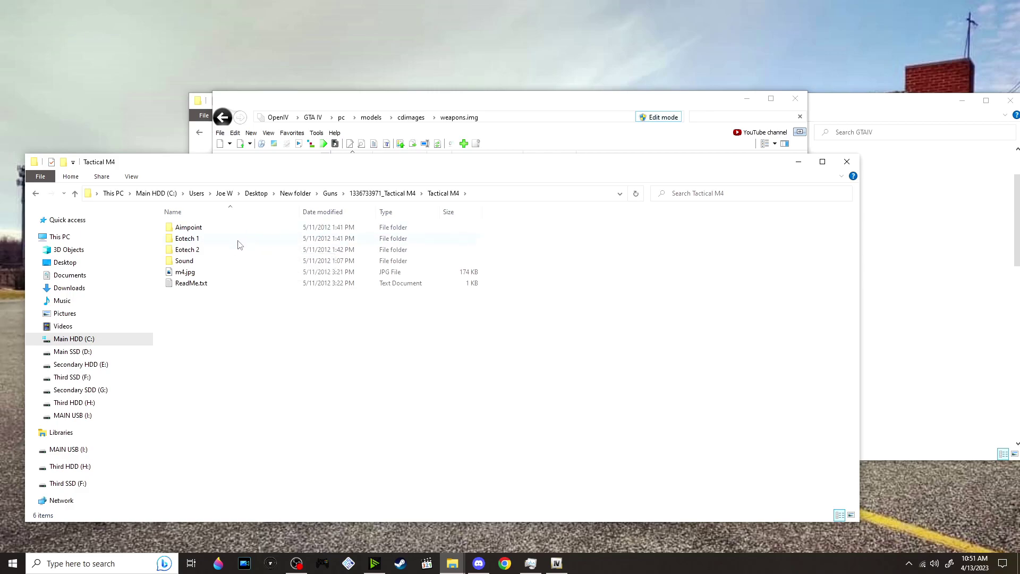
double_click(280, 233)
drag(223, 271, 312, 240)
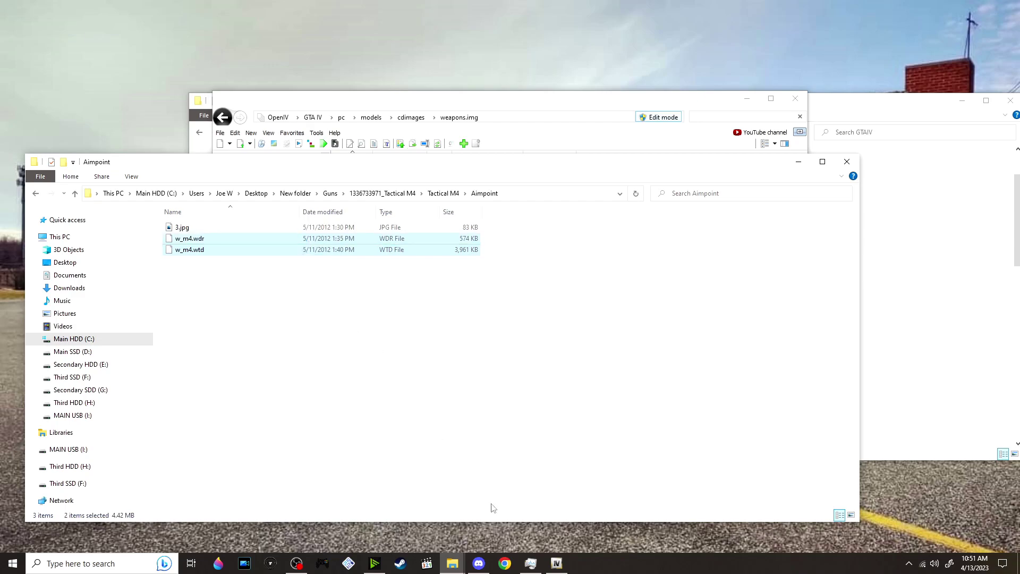
Step: Switch to OpenIV, filter weapons.img for "m4", and import the selected w_m4.wdr and w_m4.wtd over the originals
click(556, 563)
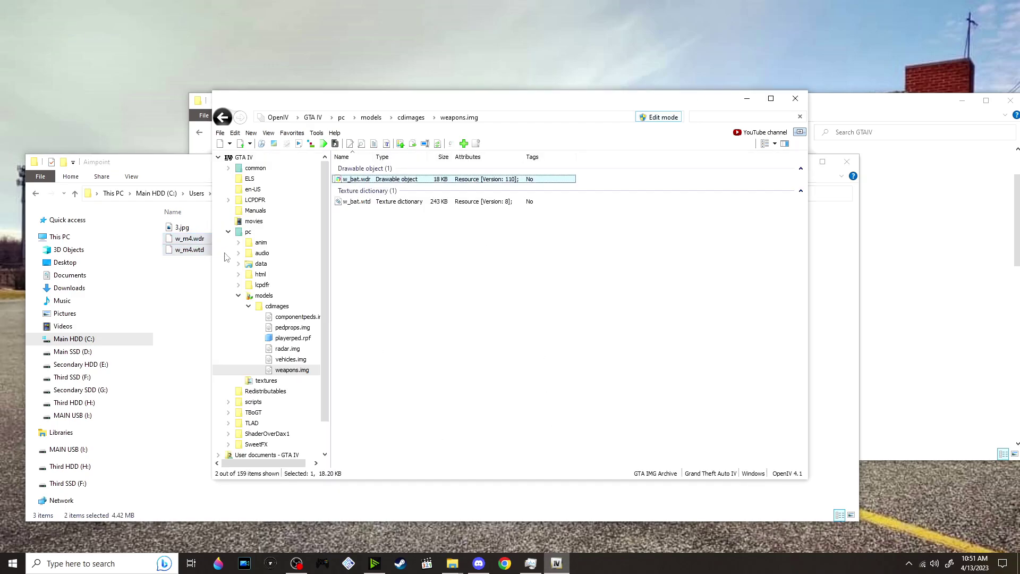
click(736, 118)
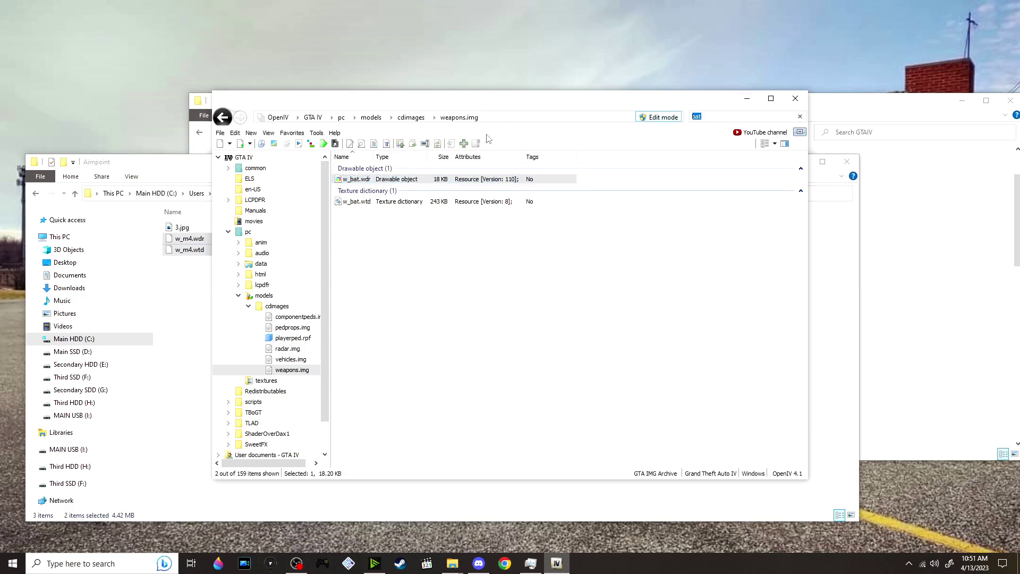
text(m4)
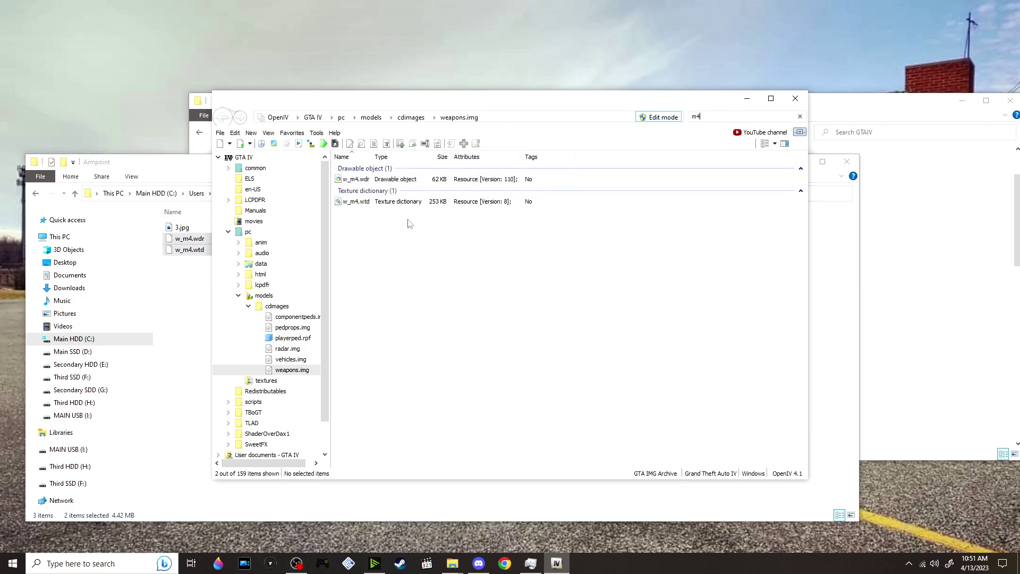
drag(183, 239, 491, 263)
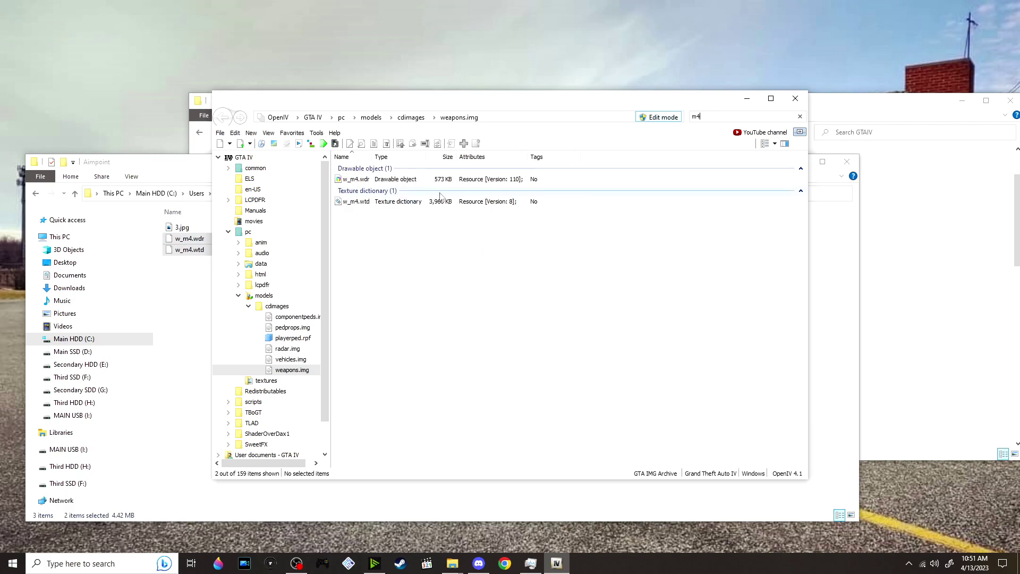
Step: Inspect the imported w_m4.wdr rifle from several angles in the model viewer, then close the viewer
click(393, 181)
double_click(392, 181)
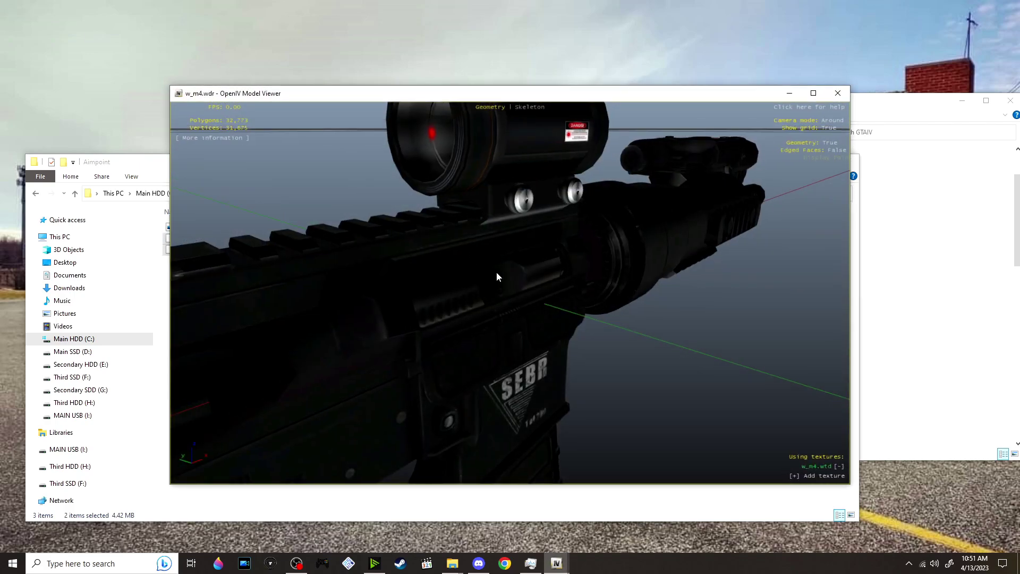
scroll(496, 277, down, 3)
drag(495, 275, 674, 241)
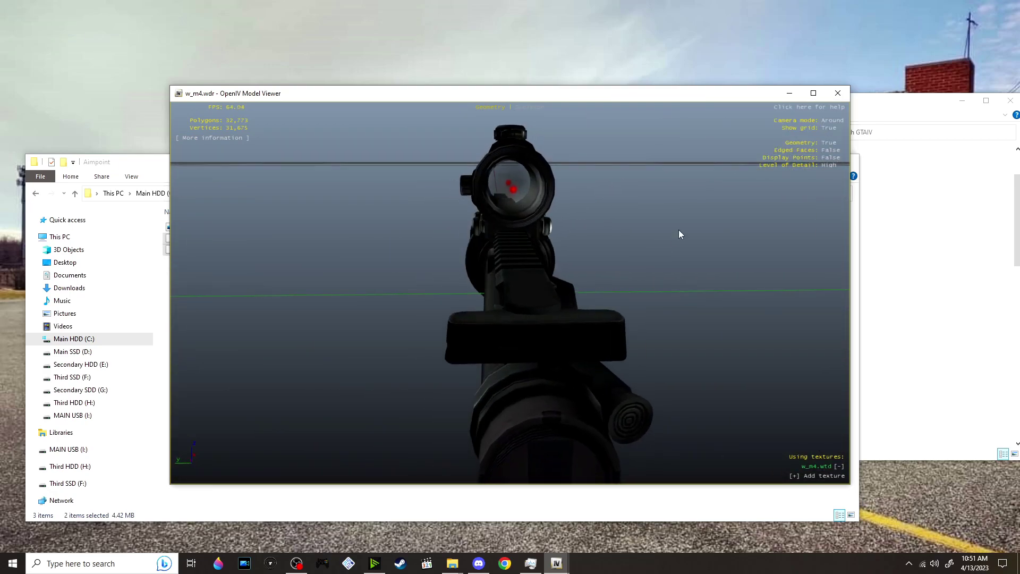
click(838, 94)
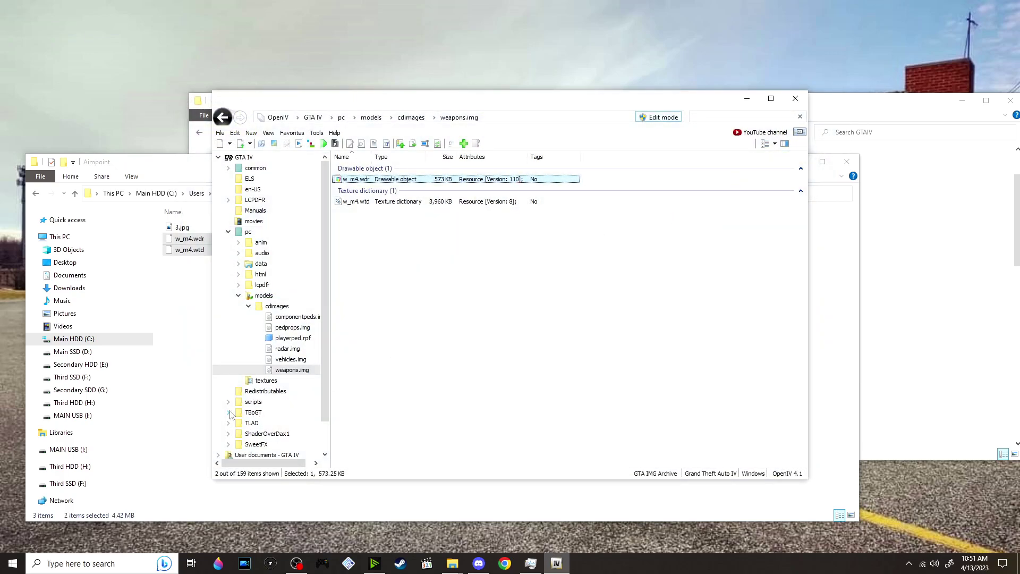
click(300, 324)
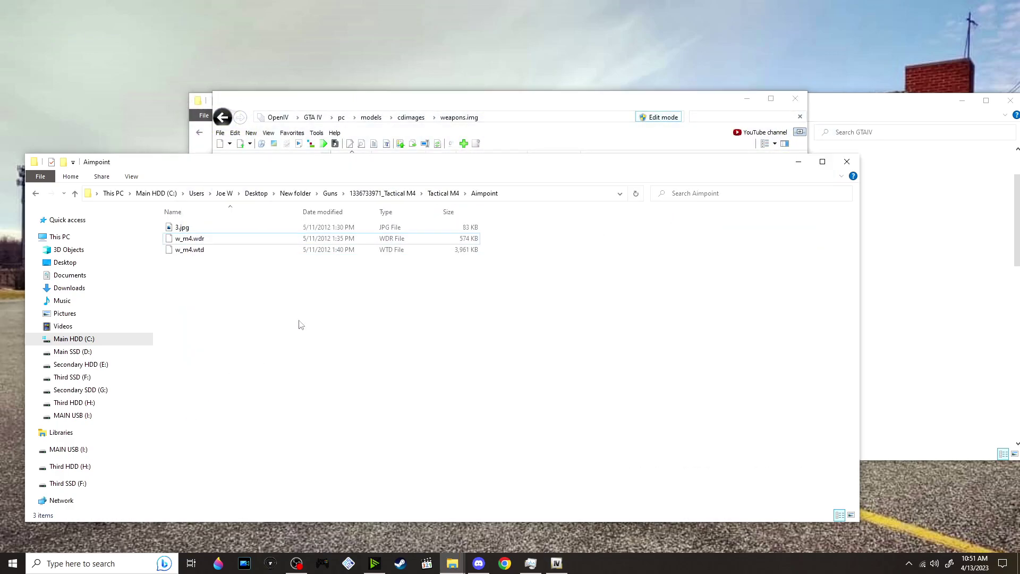
click(343, 194)
click(330, 193)
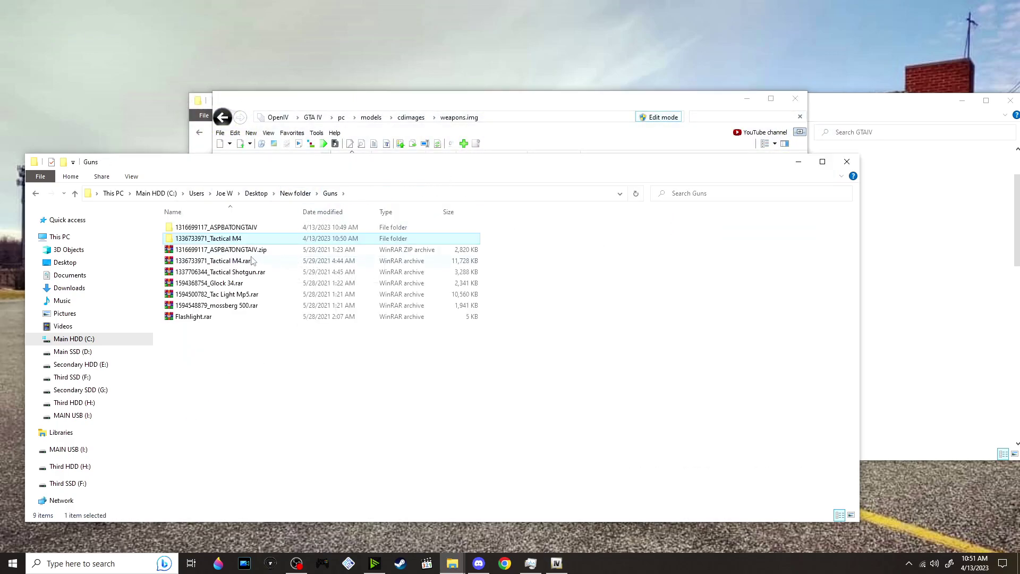
right_click(258, 272)
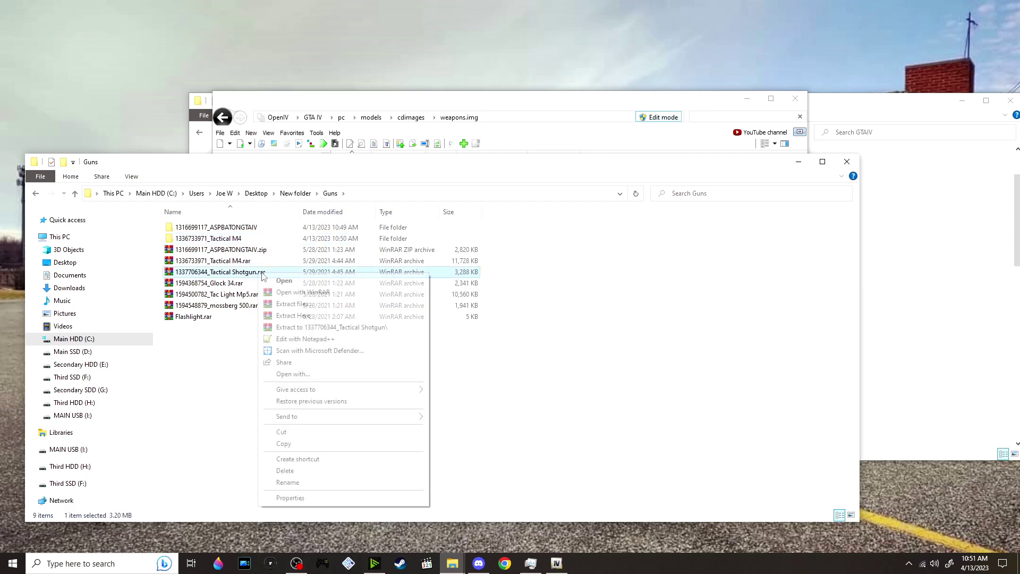
click(400, 327)
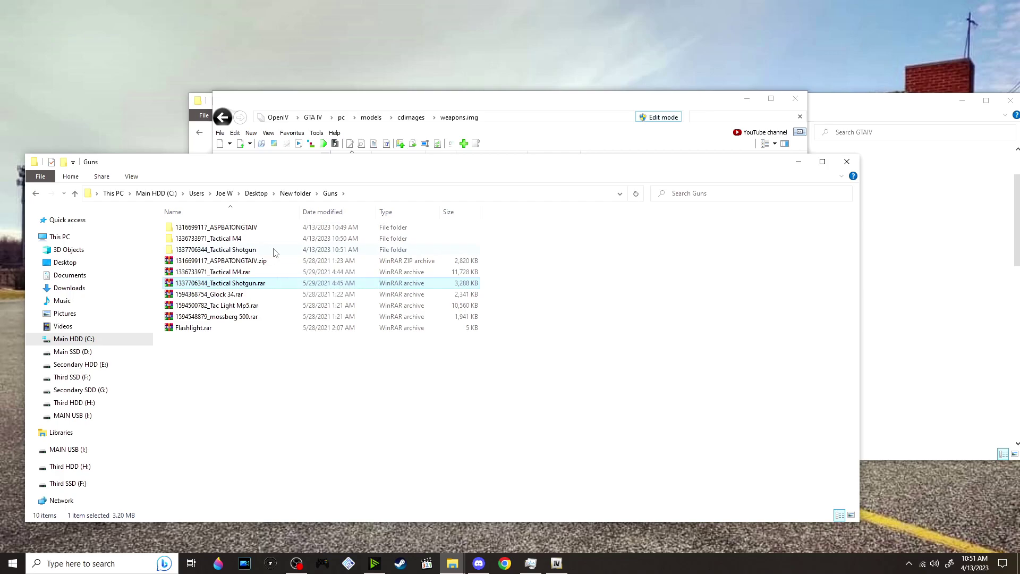
Step: Open the Aimpoint folder of the extracted Tactical Shotgun mod and select w_shotgun.wdr and w_shotgun.wtd
double_click(273, 250)
double_click(272, 228)
double_click(274, 230)
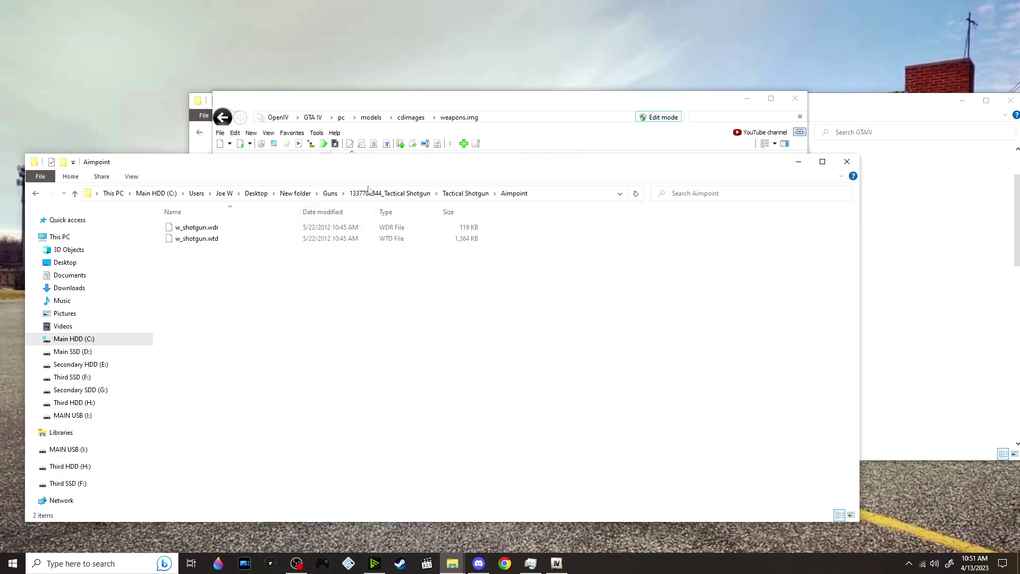
drag(348, 313, 255, 191)
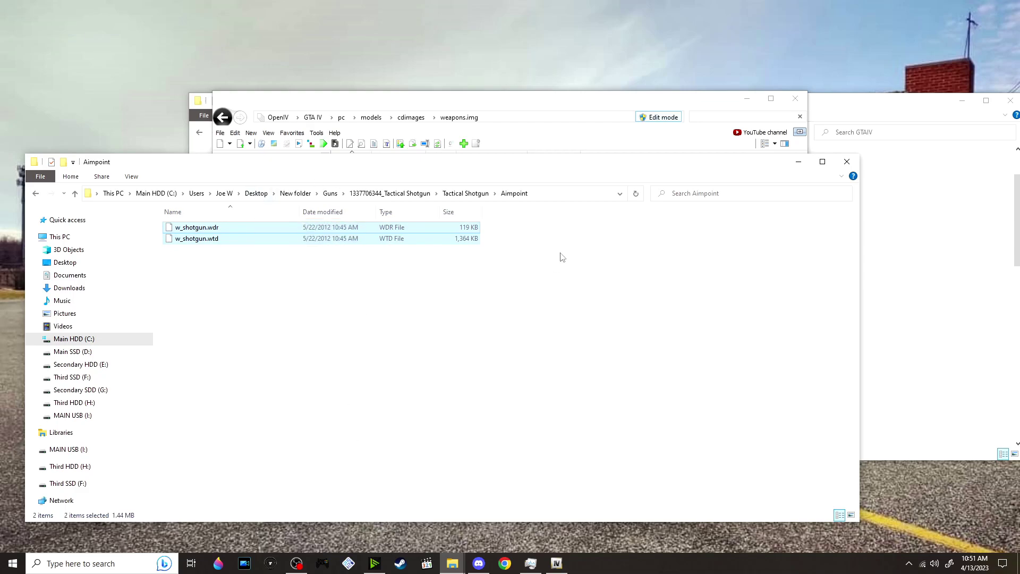
Step: Switch to OpenIV and filter the contents of weapons.img for "shotgun"
click(731, 114)
text(m4)
double_click(702, 118)
text(shothun)
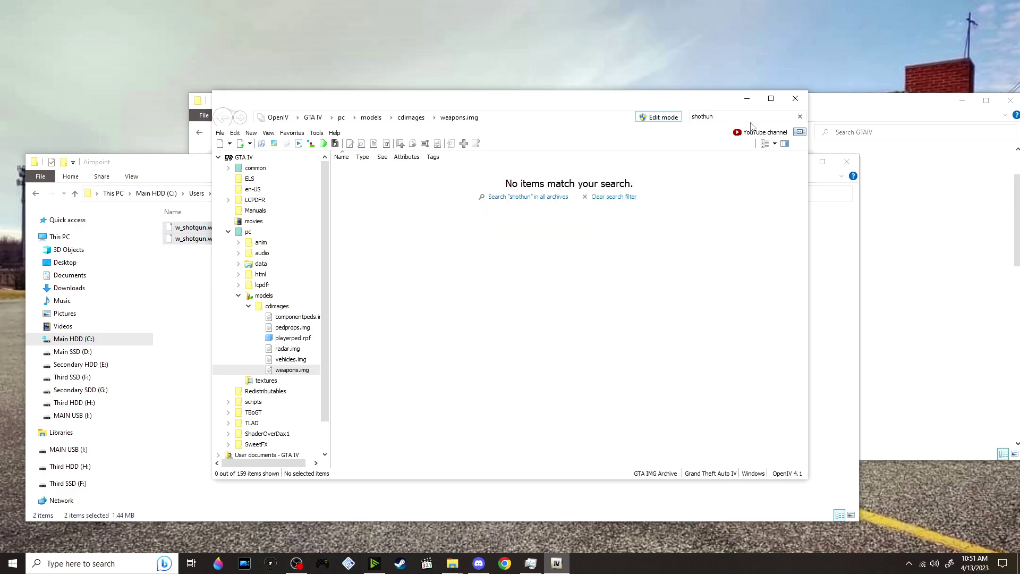
key(BackSpace)
key(BackSpace)
key(BackSpace)
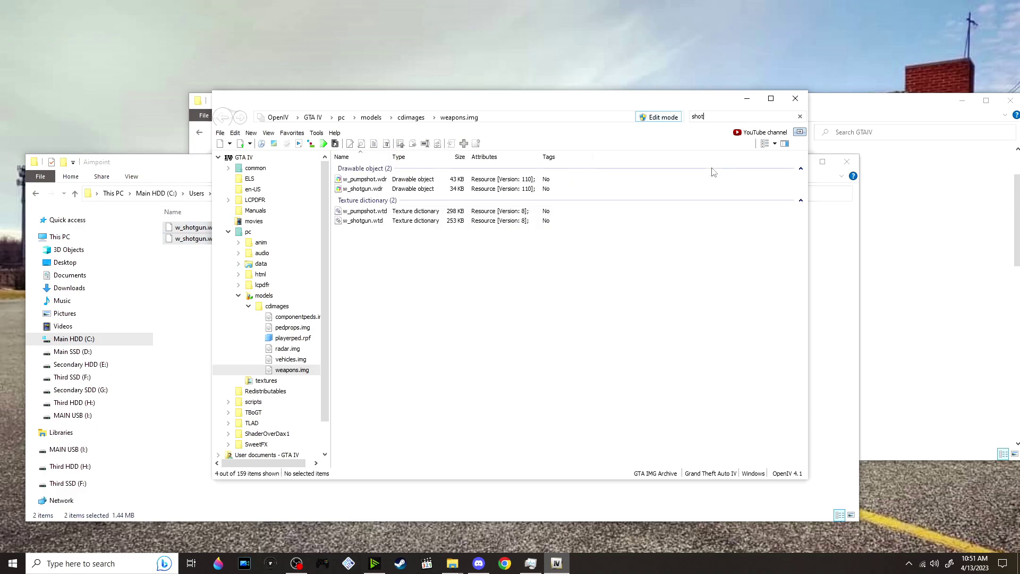
text(gun)
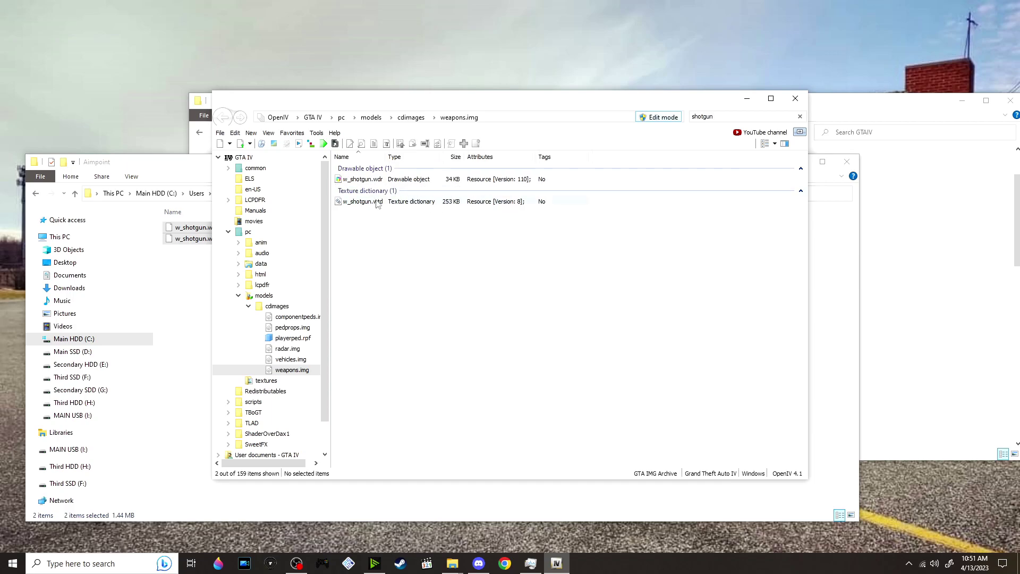
Step: Import the selected w_shotgun.wdr and w_shotgun.wtd into weapons.img, inspect the shotgun in the model viewer, and close the viewer
drag(187, 234, 488, 278)
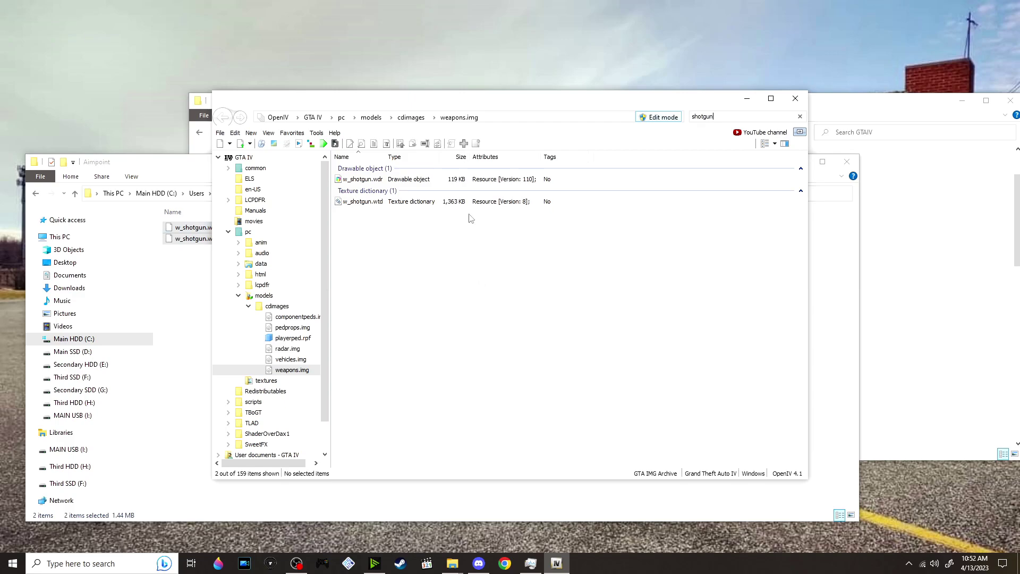
double_click(413, 180)
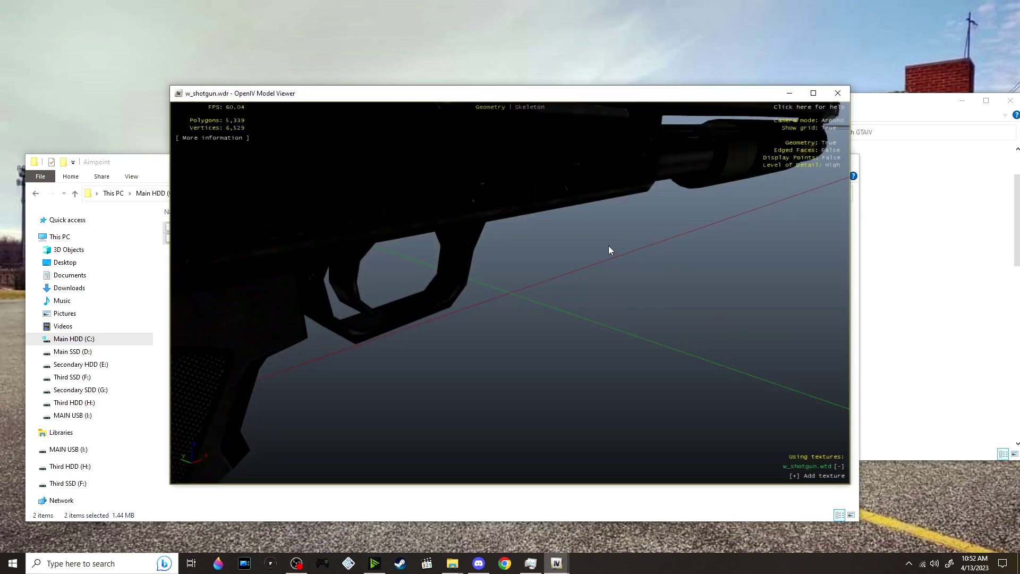
scroll(609, 249, down, 5)
drag(558, 232, 539, 167)
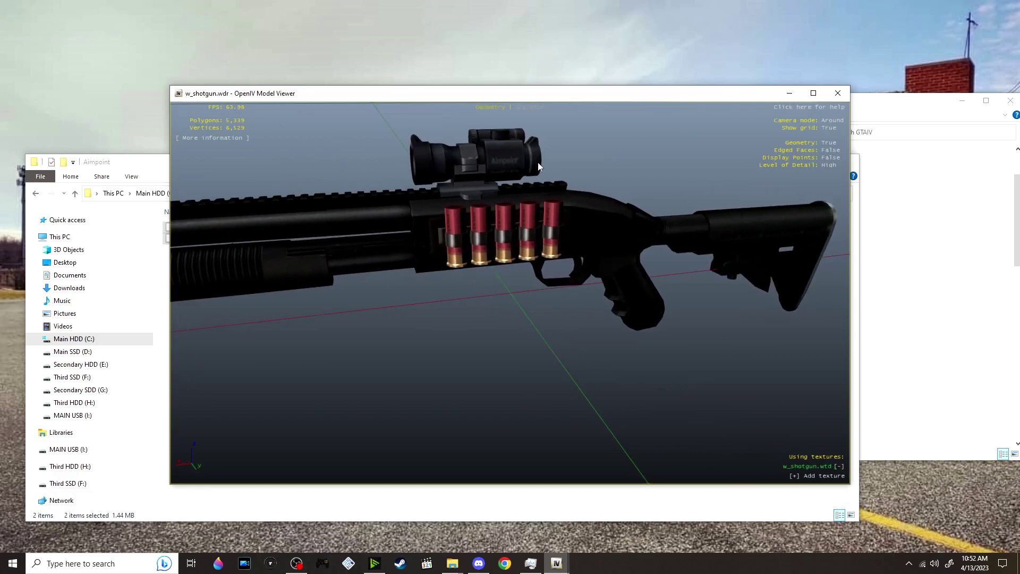
click(838, 93)
click(203, 314)
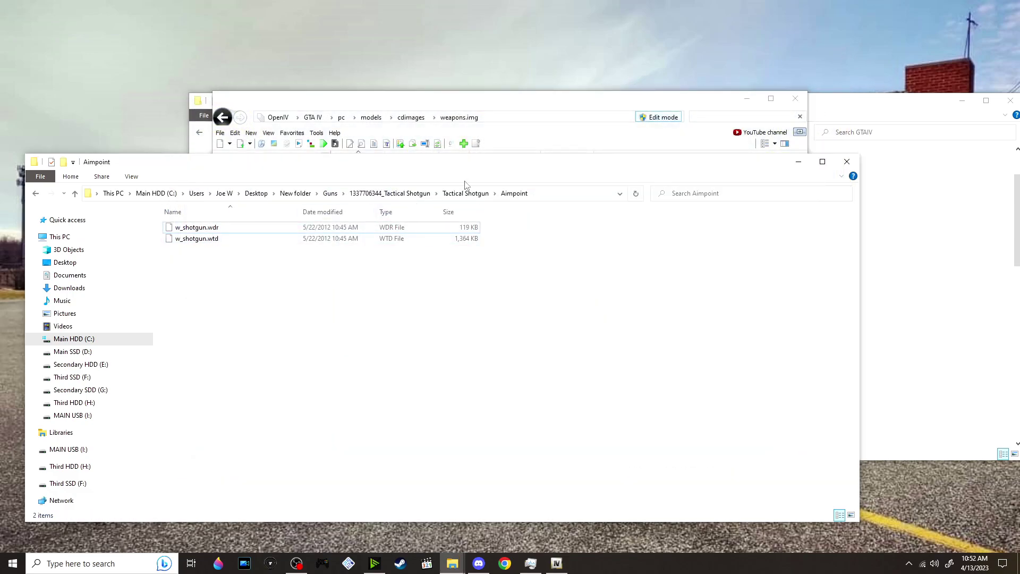
click(332, 195)
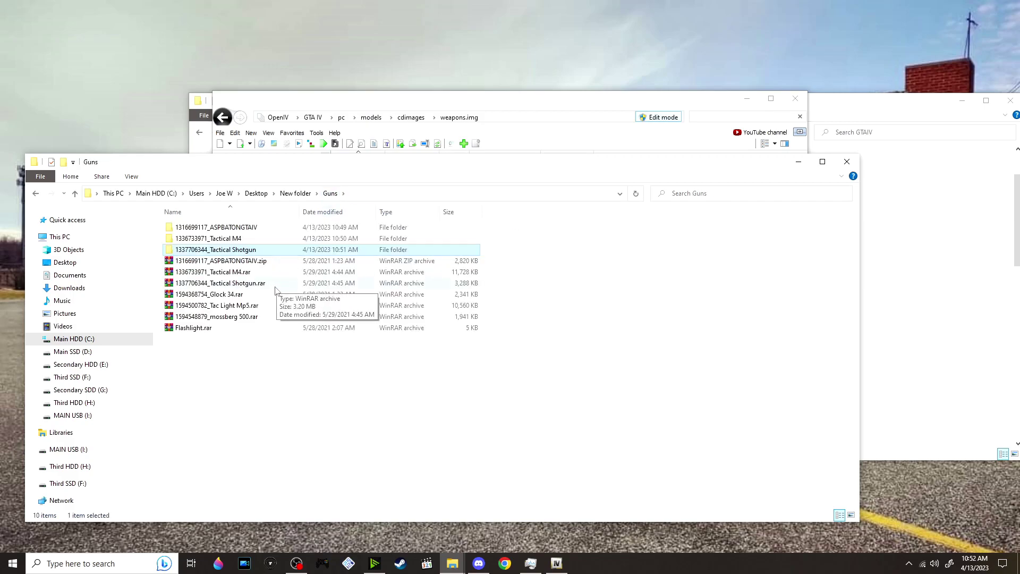
right_click(265, 296)
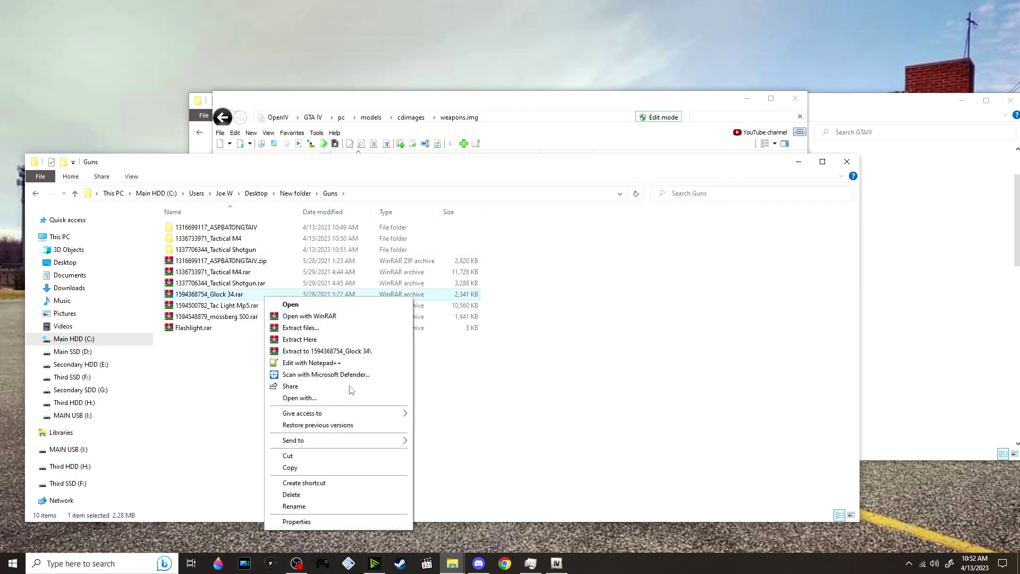
click(390, 354)
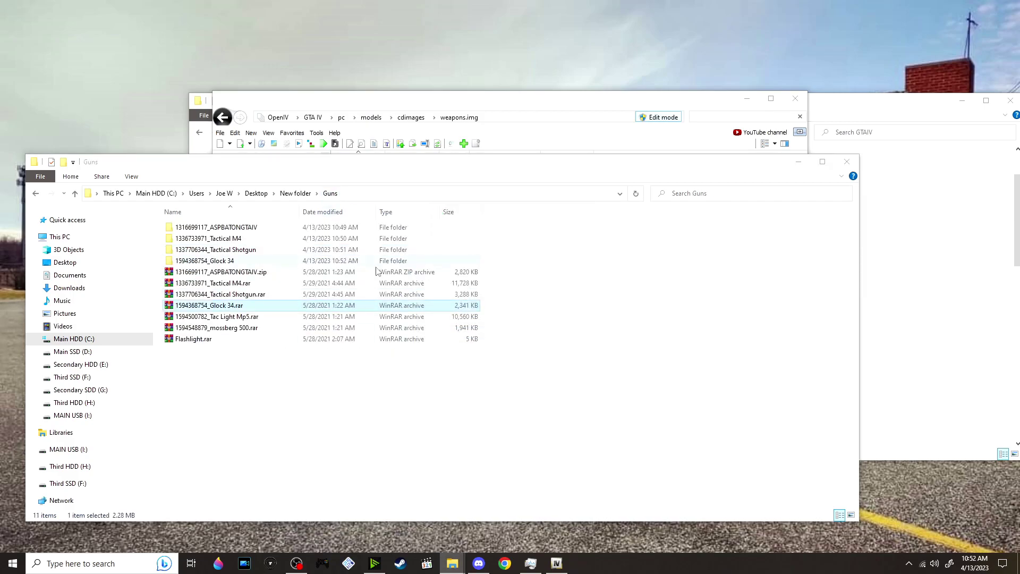
double_click(252, 261)
drag(249, 261, 276, 184)
Step: Switch to OpenIV, filter weapons.img for "glock", and import the modded w_glock.wdr and w_glock.wtd
click(746, 116)
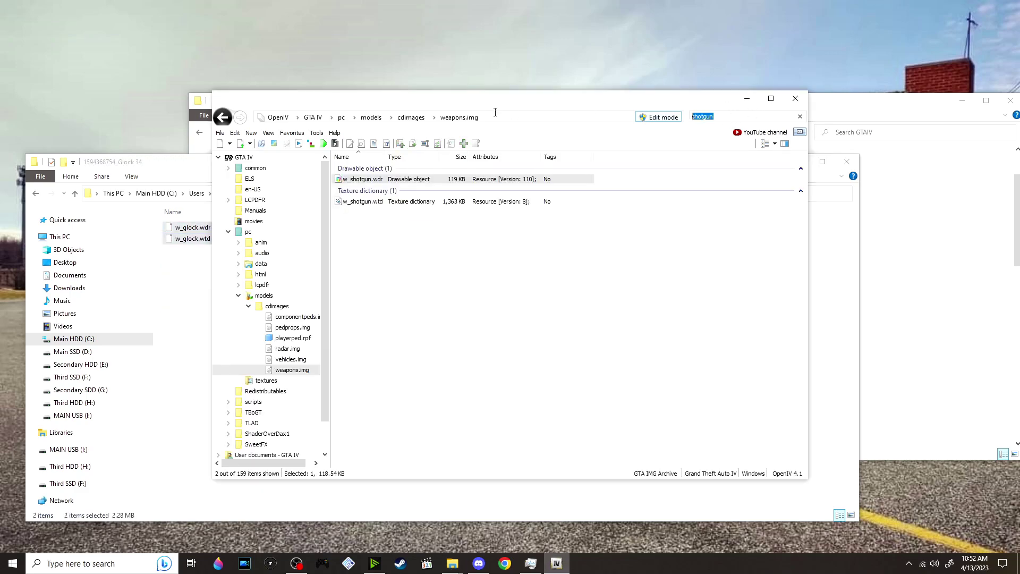
text(glock)
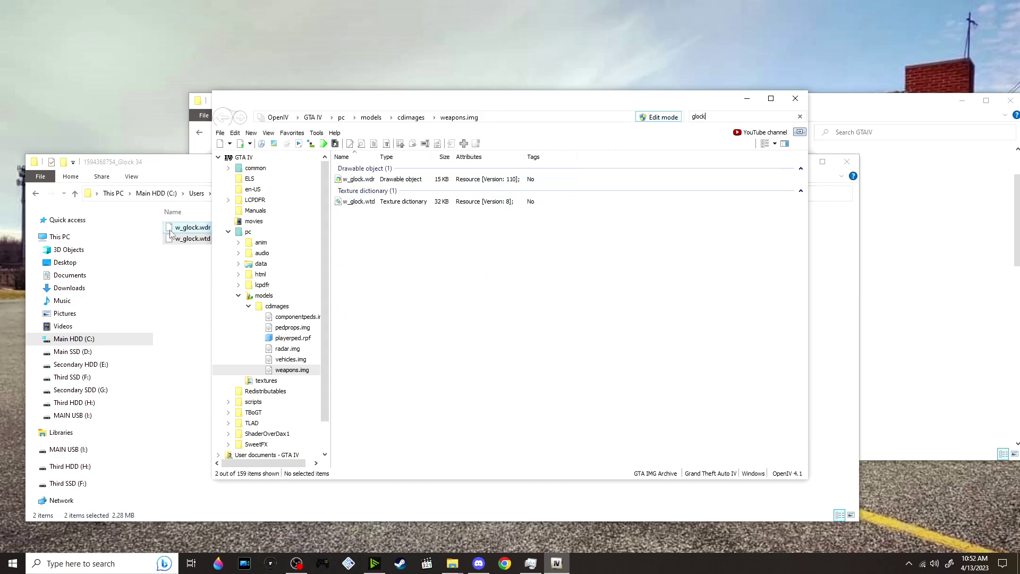
drag(178, 232, 477, 284)
Step: Inspect the imported w_glock.wdr pistol from several angles in the model viewer, then close the viewer
double_click(430, 179)
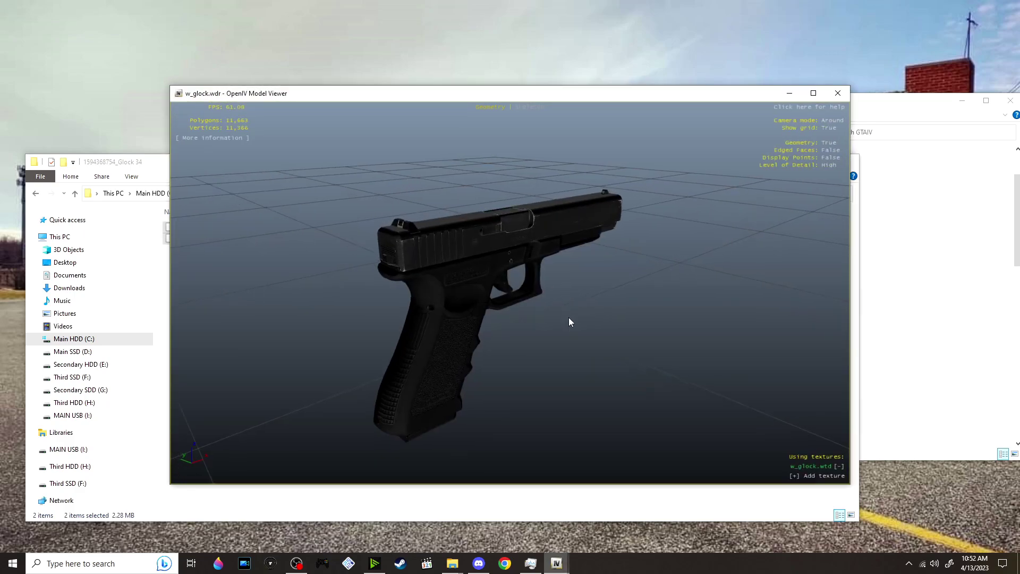
drag(569, 318, 478, 254)
drag(642, 260, 478, 266)
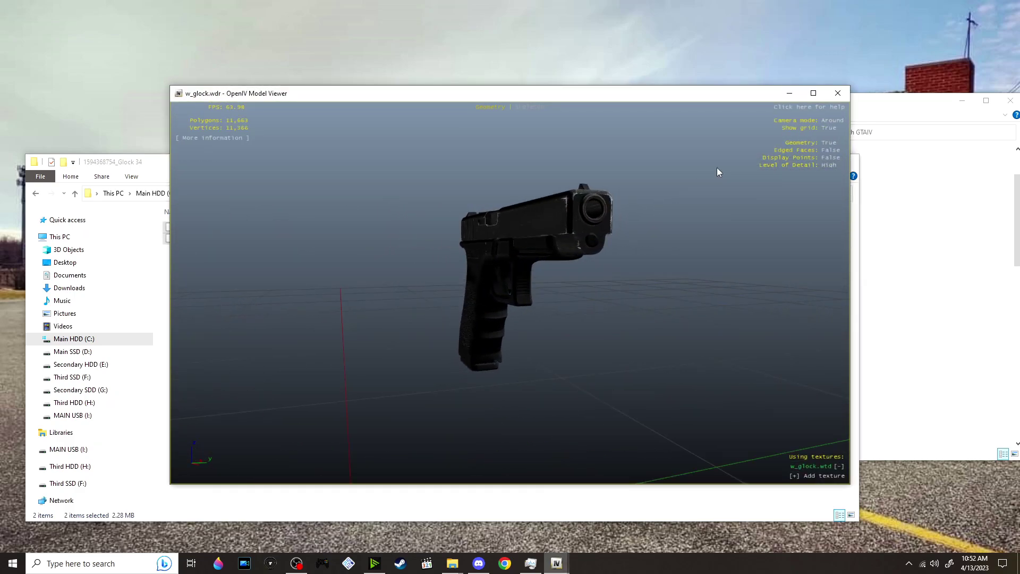
click(838, 93)
click(172, 172)
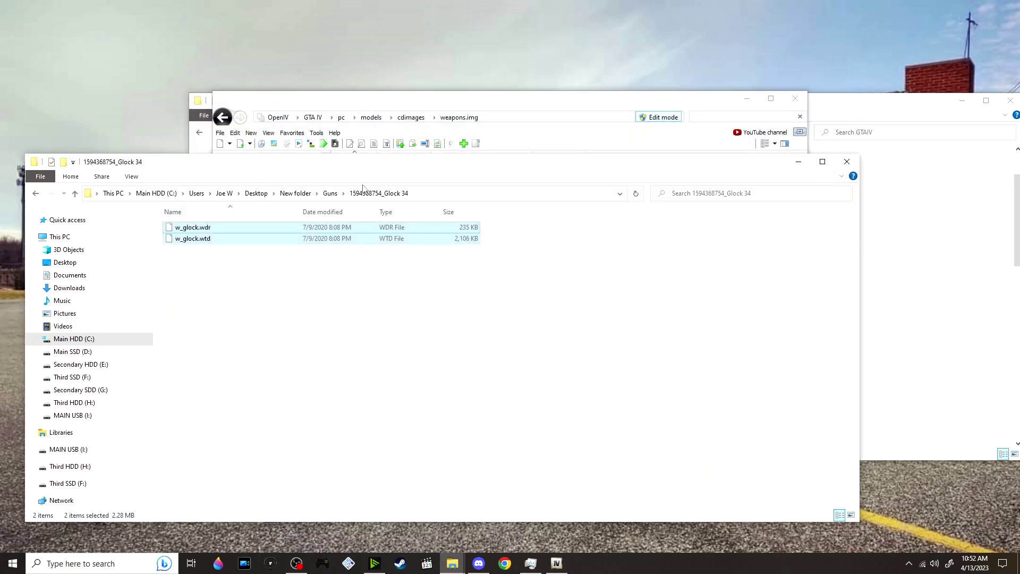
click(330, 194)
right_click(279, 320)
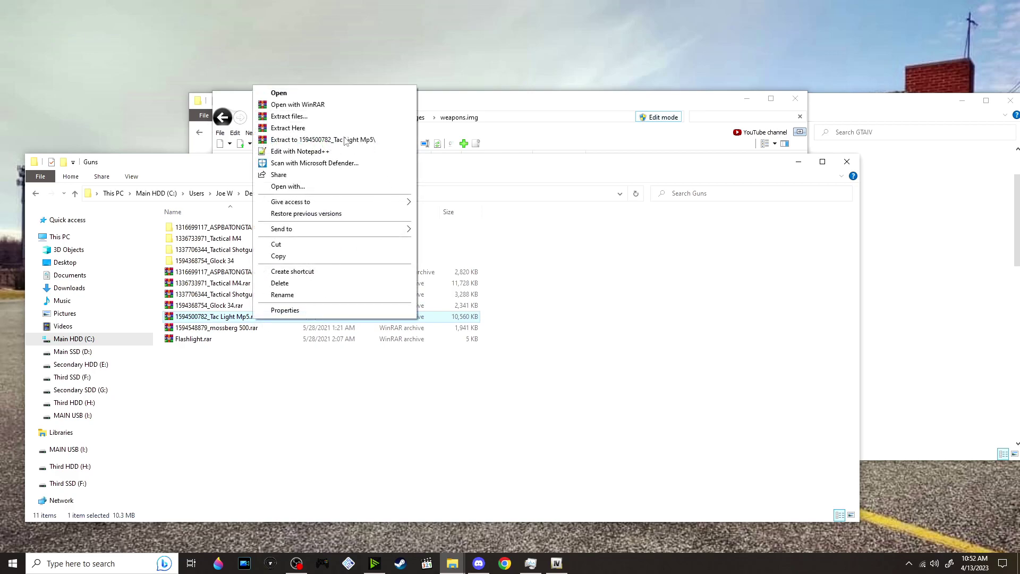
click(344, 139)
double_click(241, 272)
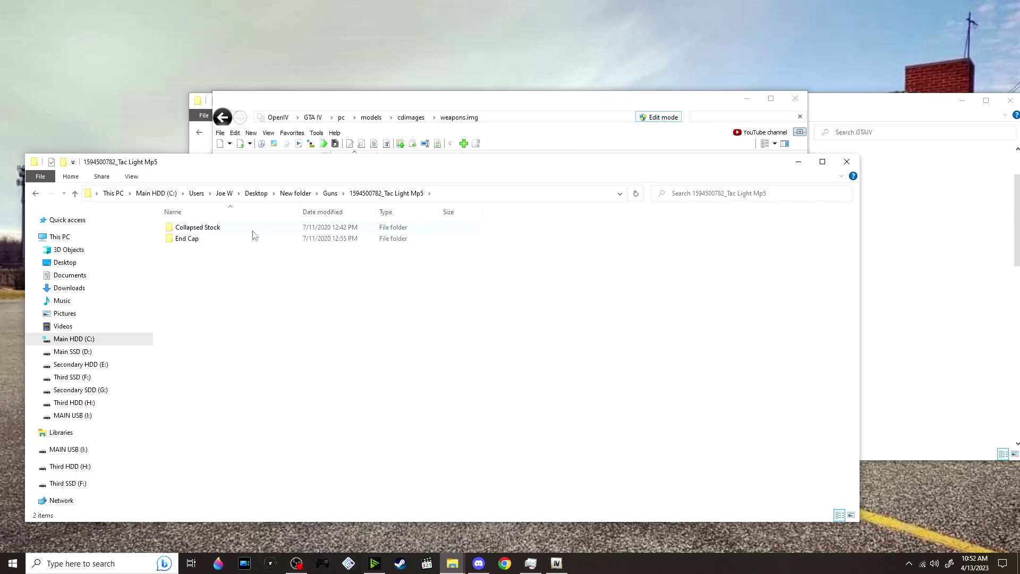
double_click(253, 230)
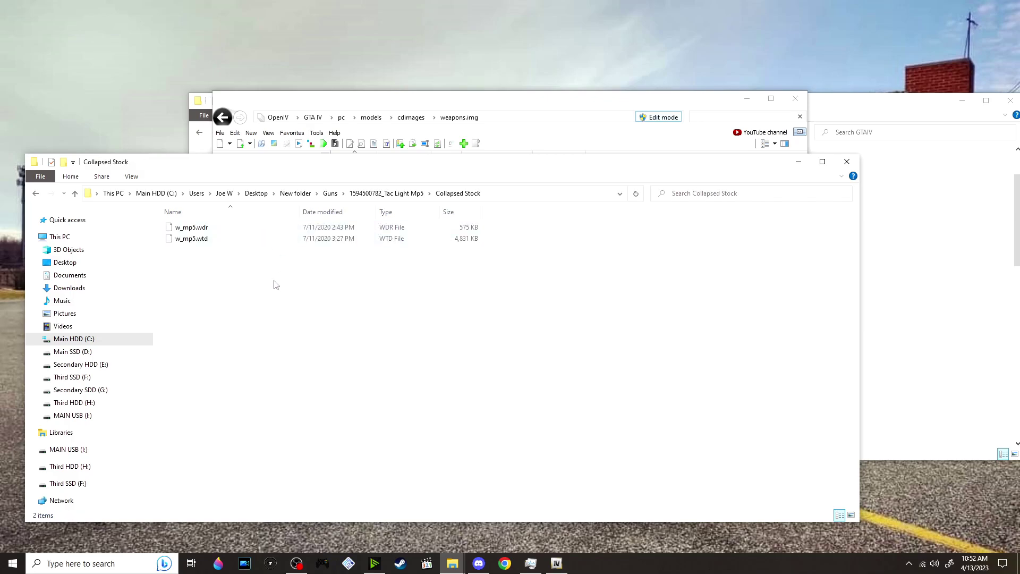
Step: Filter weapons.img in OpenIV for "mp5" and import w_mp5.wdr and w_mp5.wtd from the Collapsed Stock folder
click(730, 128)
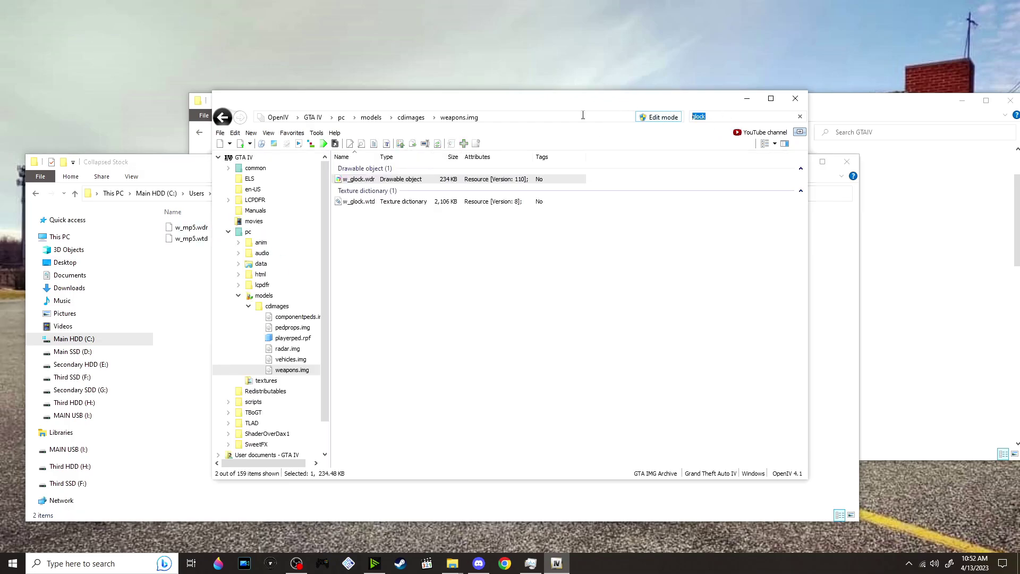
text(mp5)
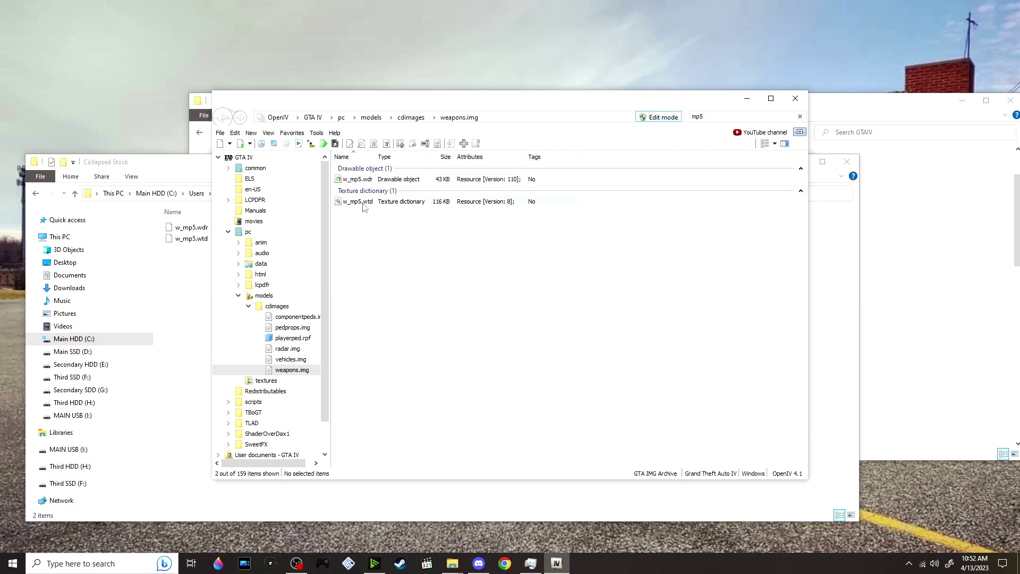
drag(178, 269, 487, 250)
key(alt+Tab)
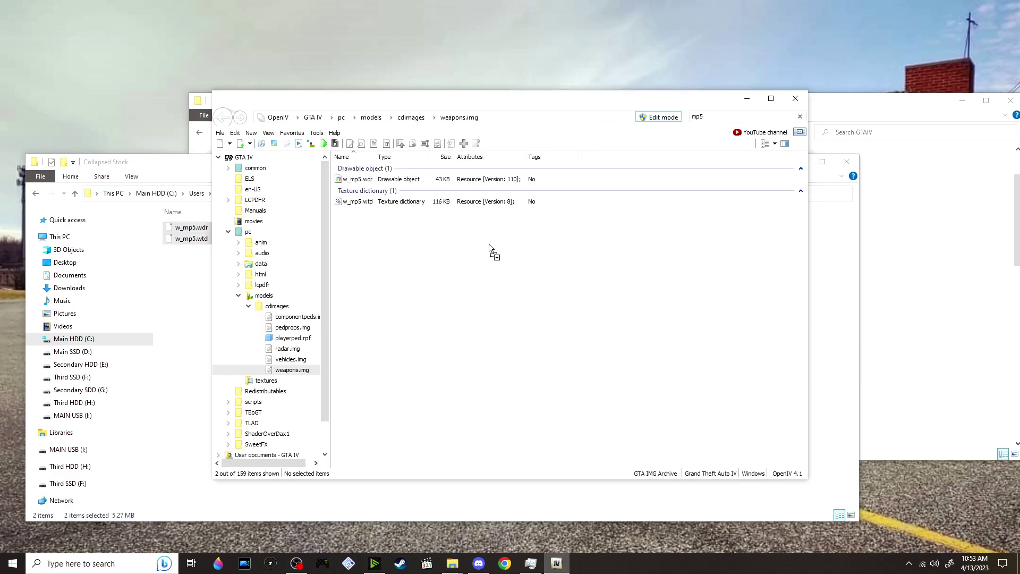
Step: Inspect the imported w_mp5.wdr submachine gun up close from several angles in the model viewer, then close the viewer
click(392, 181)
double_click(393, 182)
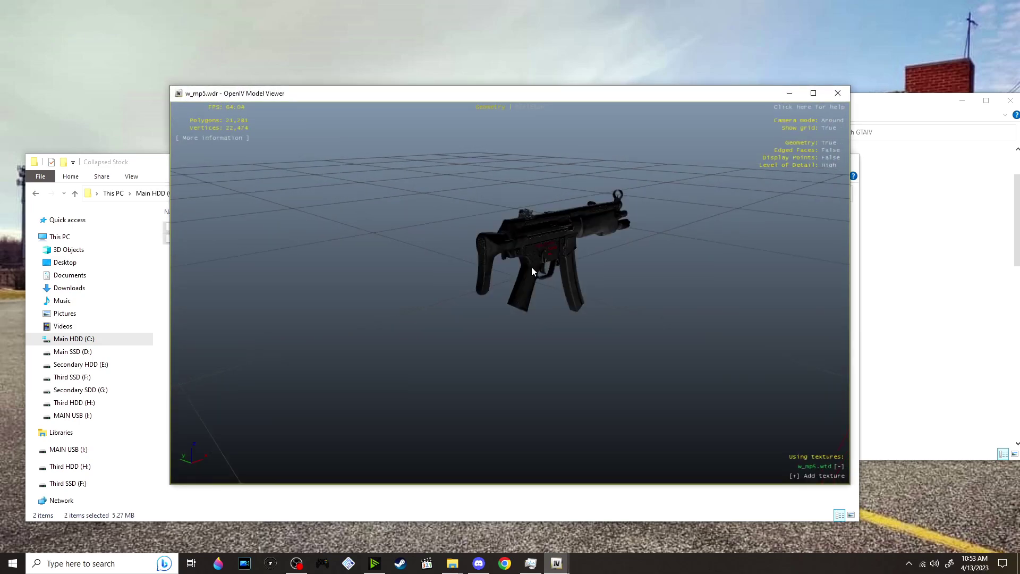
scroll(532, 268, up, 5)
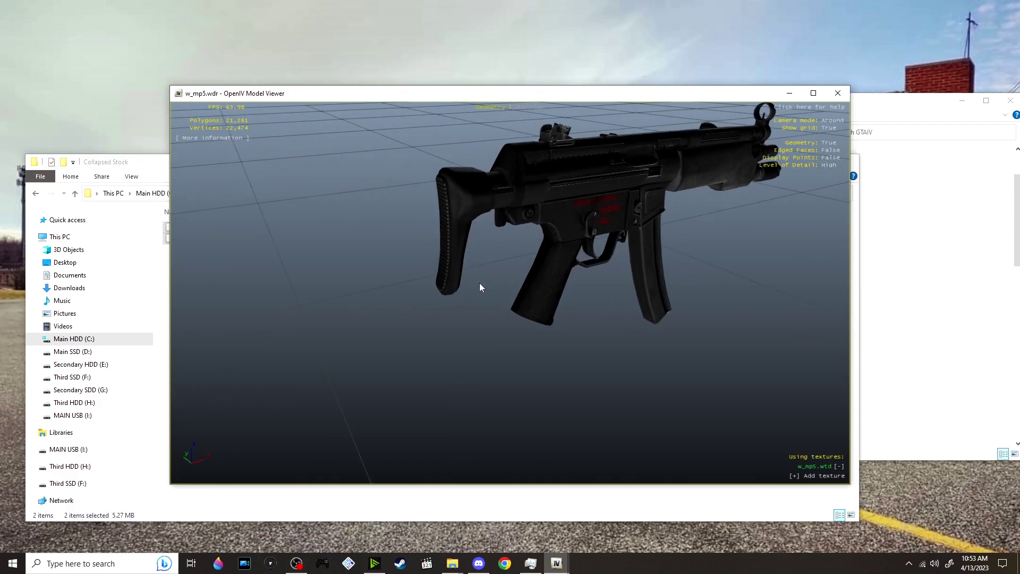
drag(481, 287, 565, 236)
drag(434, 251, 596, 237)
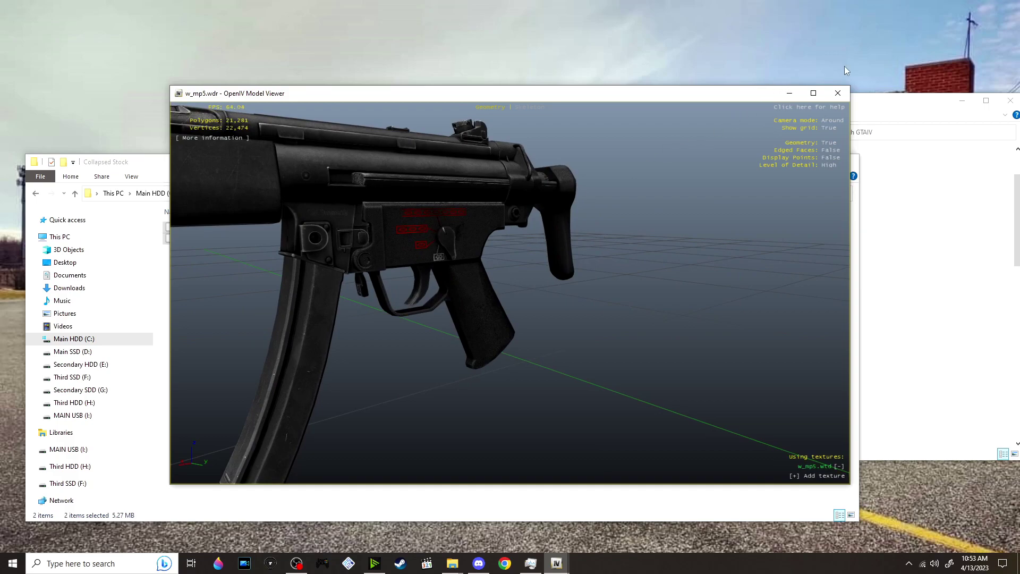
click(838, 94)
Step: Look at the files of the alternative End Cap version of the Tac Light Mp5 mod, then return to the mod's main folder
click(148, 159)
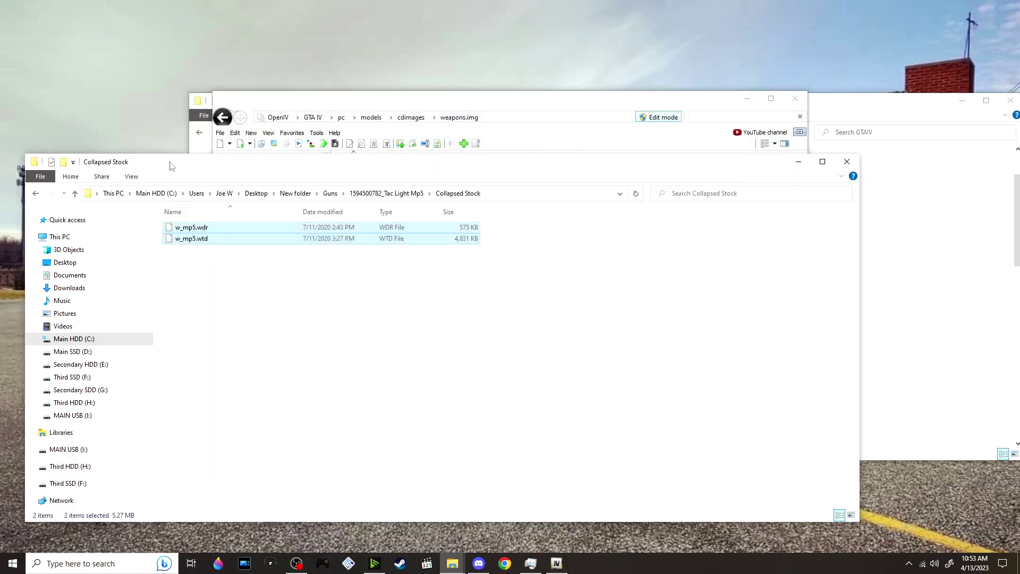
click(431, 193)
double_click(242, 240)
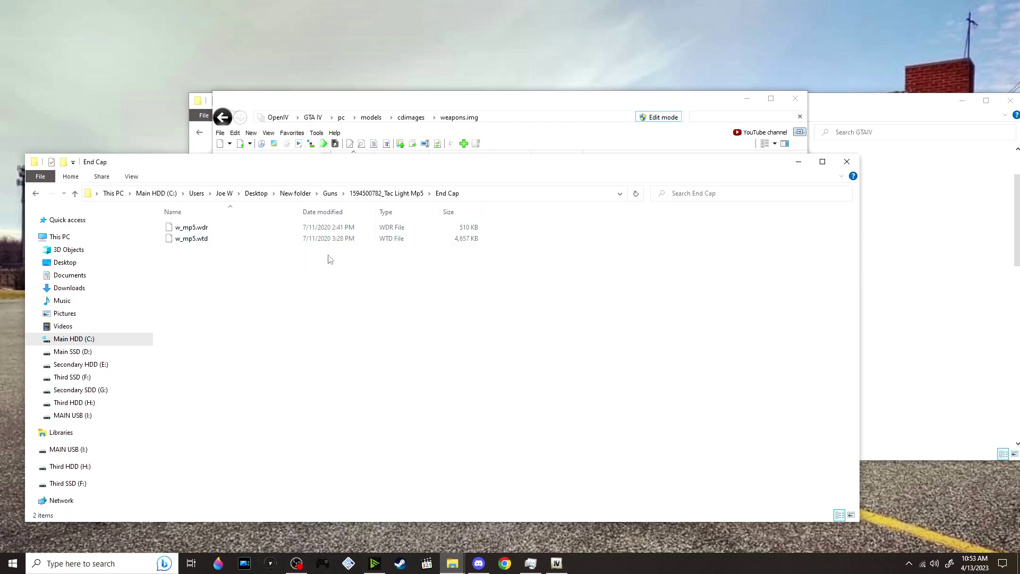
click(360, 194)
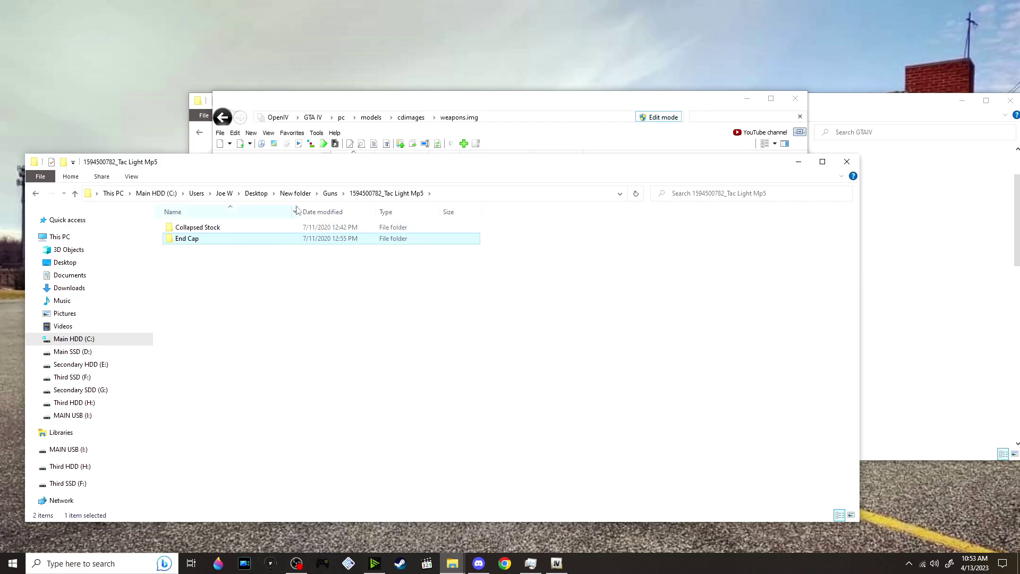
Step: Return to the Guns folder, extract Flashlight.rar to a Flashlight folder, and select Flashlight.cs and Flashlight.ini inside it
click(331, 195)
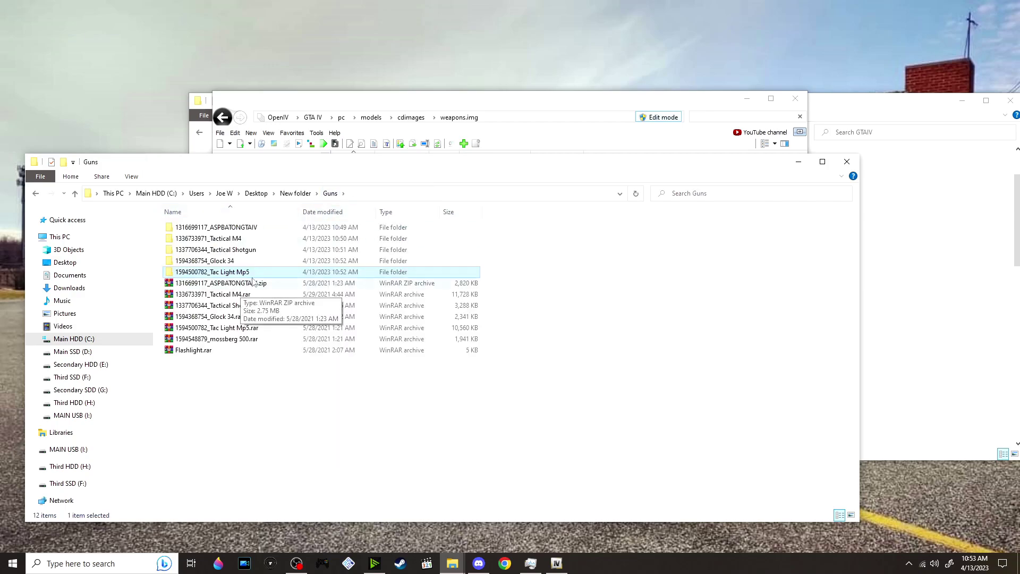
click(246, 351)
right_click(246, 352)
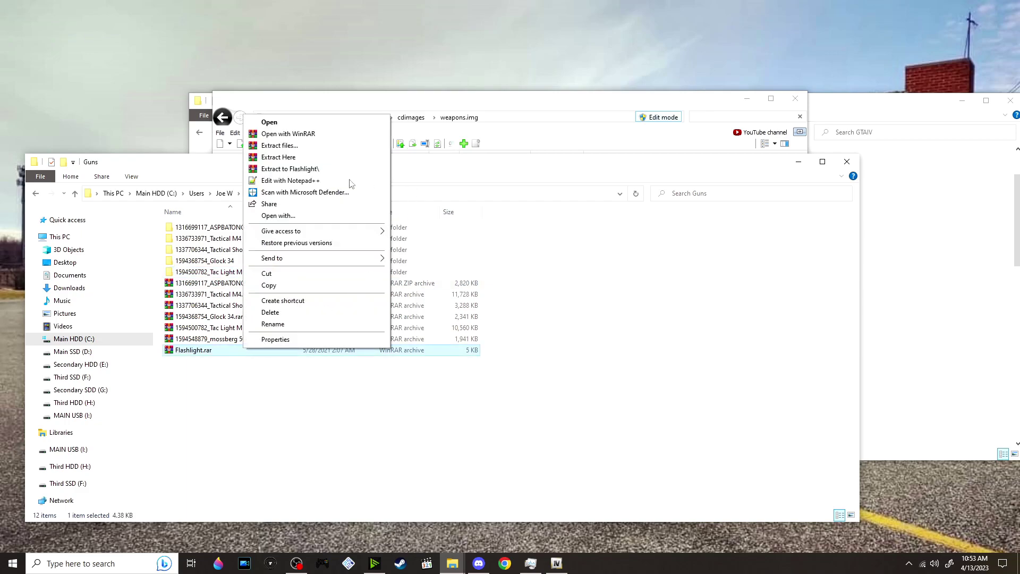
click(314, 168)
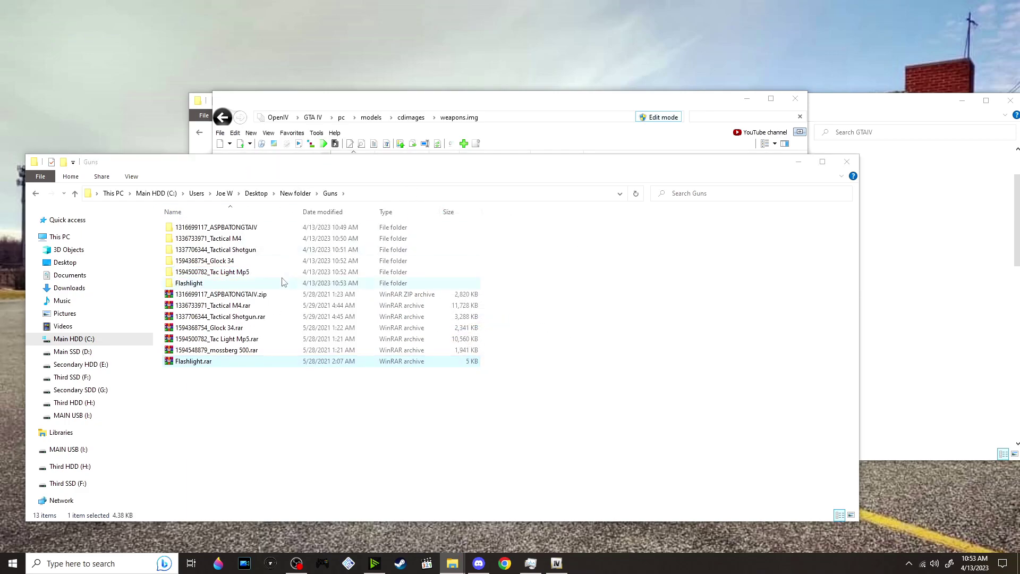
double_click(284, 282)
drag(291, 267, 239, 133)
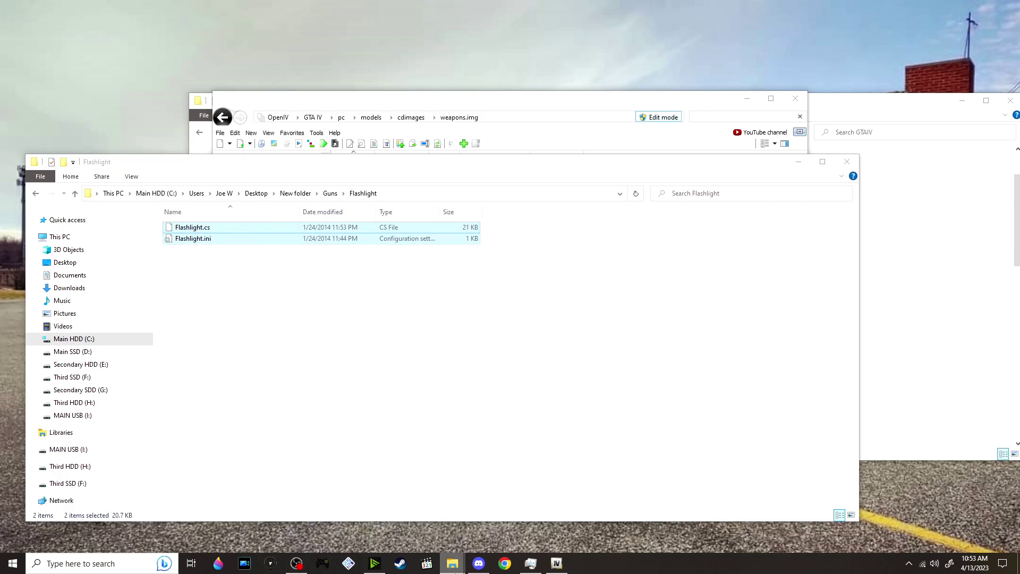
Step: Switch to the GTAIV game folder window, open its scripts folder, and move Flashlight.cs and Flashlight.ini into it
mouse_move(456, 572)
click(499, 521)
scroll(509, 228, up, 1)
double_click(404, 255)
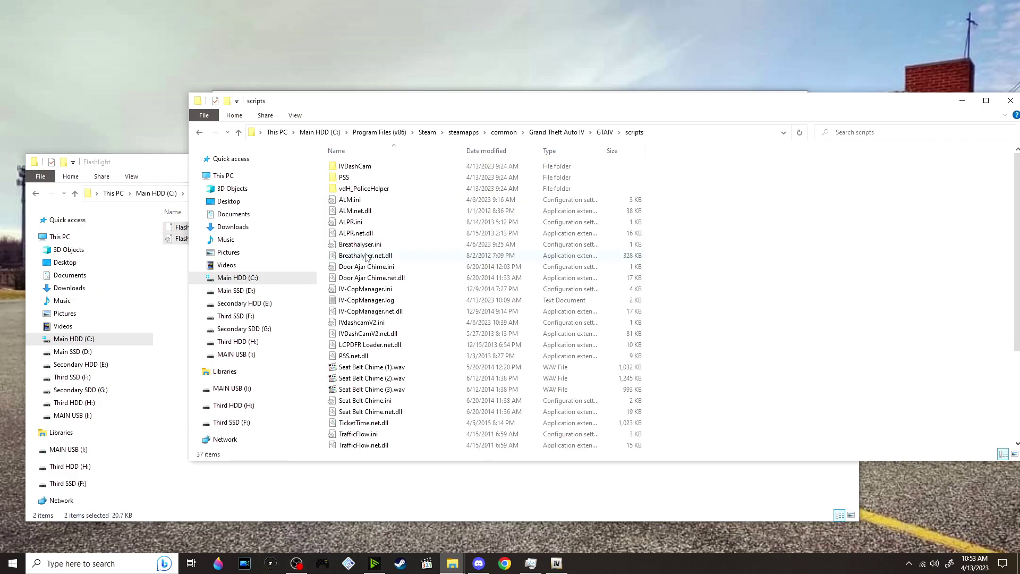
drag(179, 239, 696, 277)
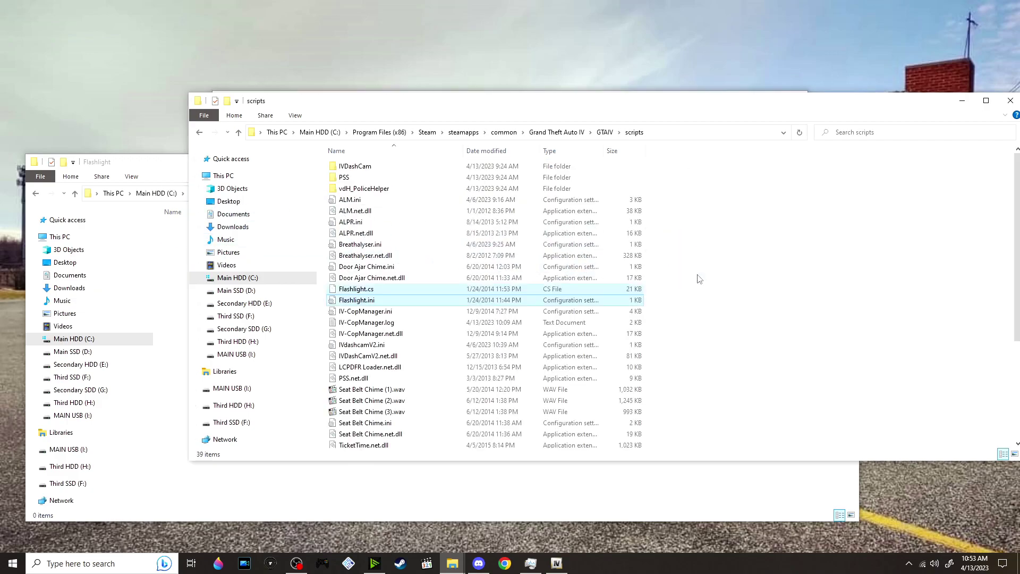
Step: Open Flashlight.ini from the scripts folder in Notepad to review its key bindings and brightness settings, then close it
scroll(638, 239, down, 1)
double_click(366, 274)
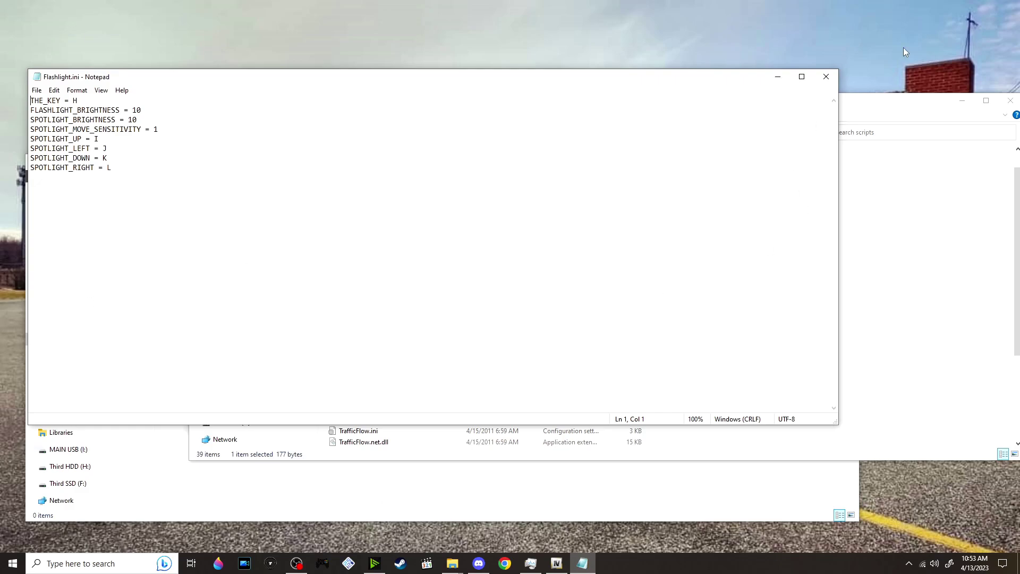
click(826, 76)
click(752, 231)
Step: Minimize the scripts folder window and switch to the OpenIV window showing weapons.img
drag(907, 107, 877, 114)
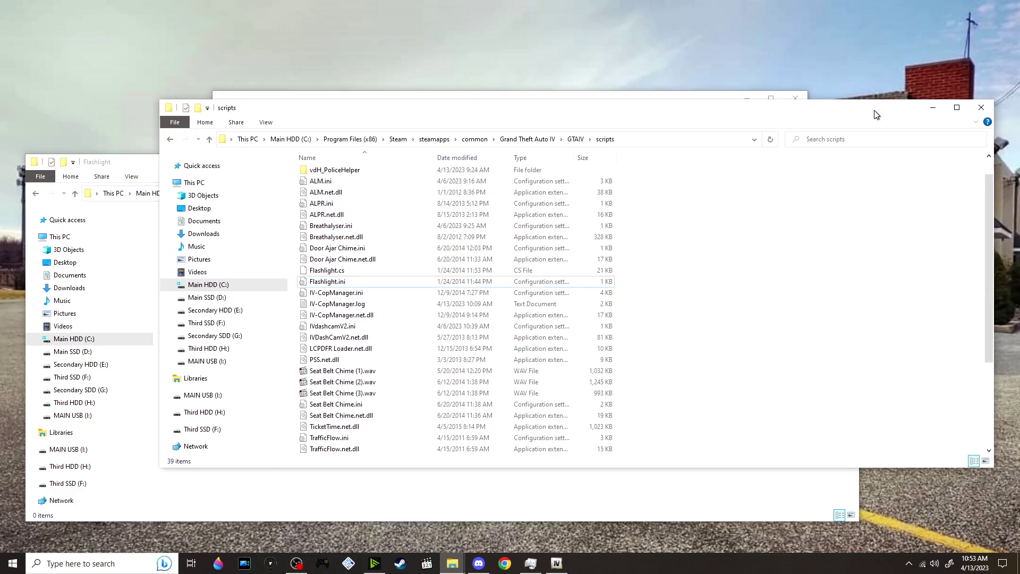
click(933, 107)
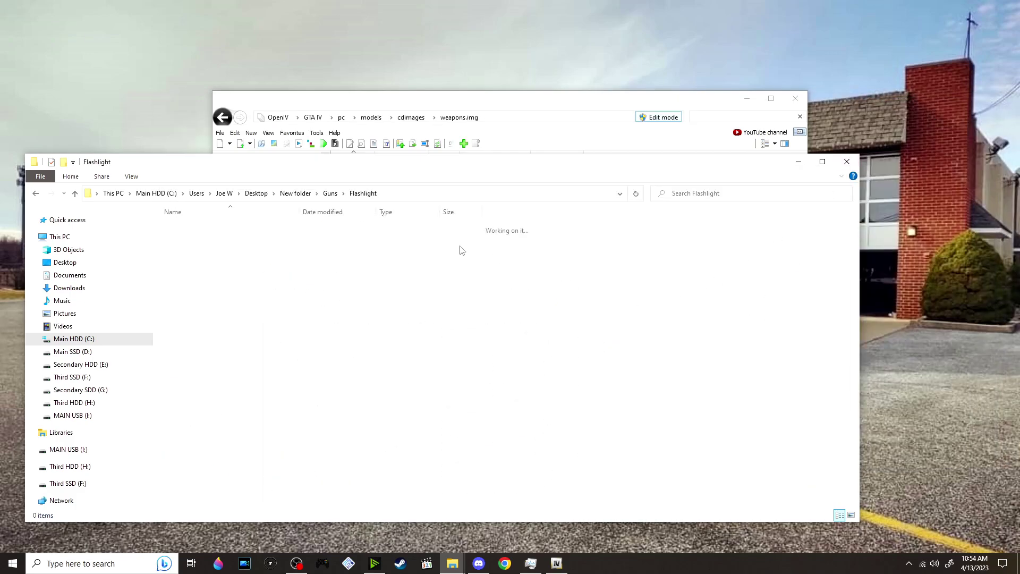
click(440, 101)
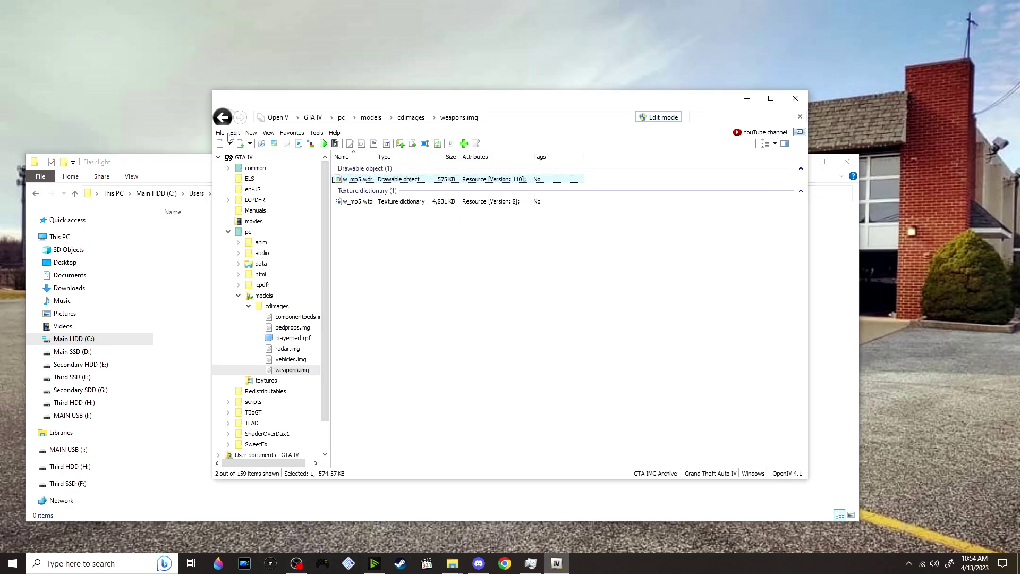
Step: Defragment the weapons.img archive with the Archive Defragmenter and open the rebuilt archive
click(220, 133)
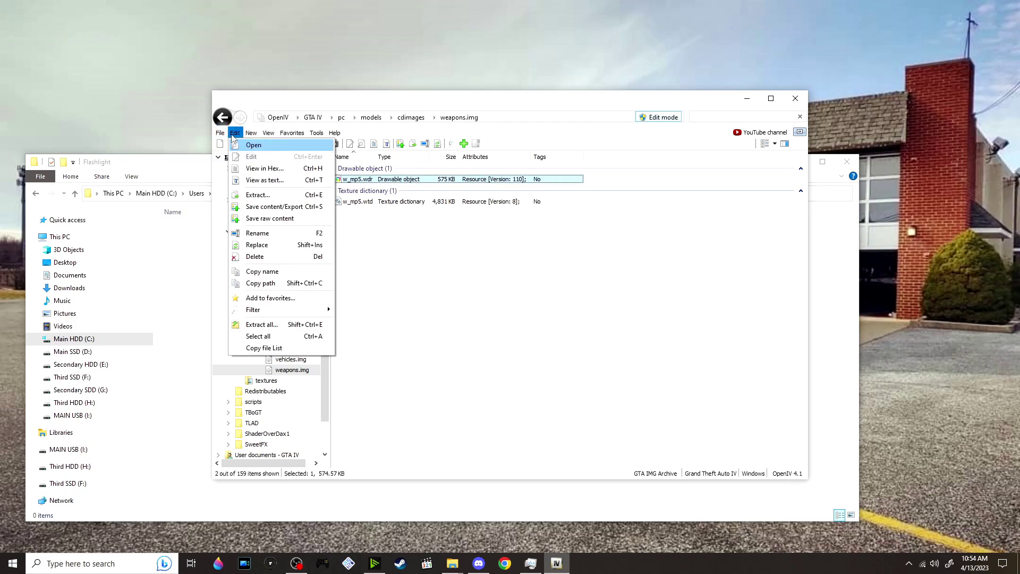
mouse_move(220, 133)
click(255, 222)
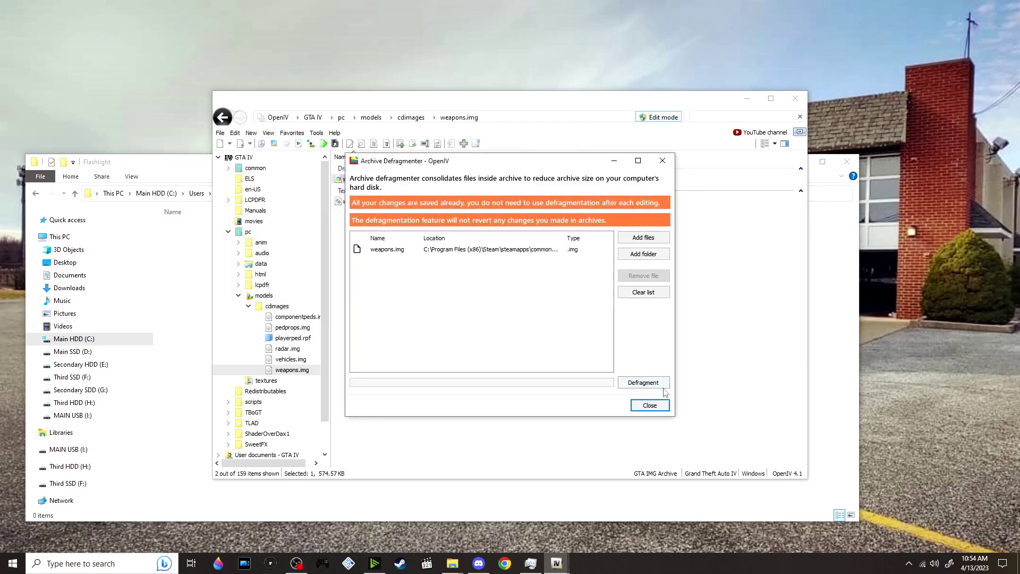
click(638, 383)
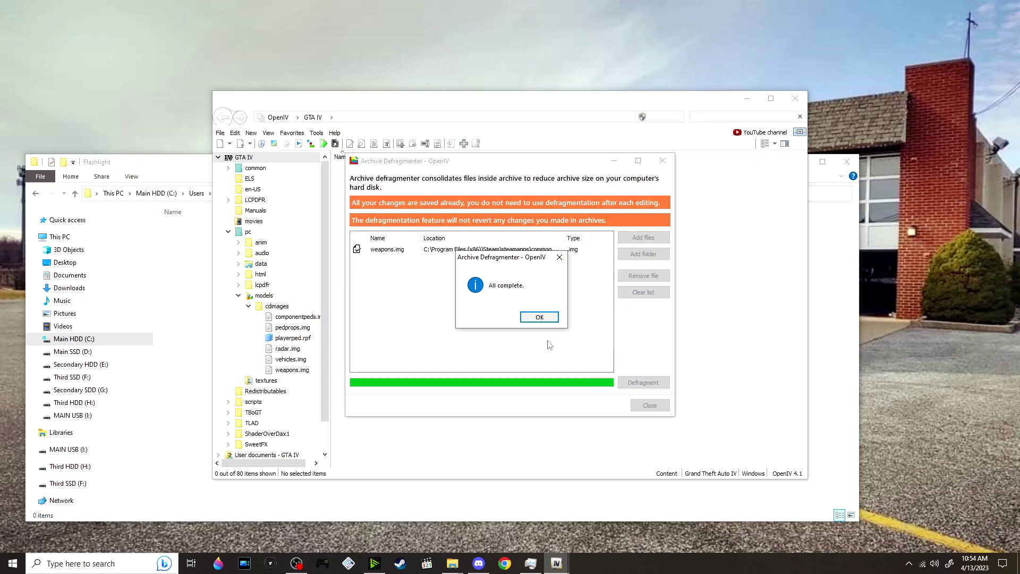
click(540, 317)
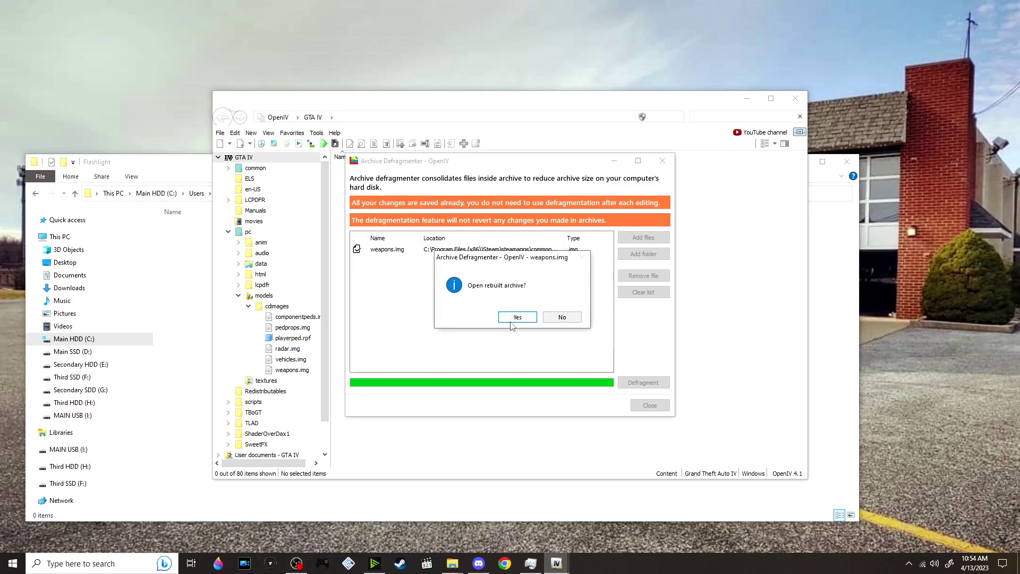
click(515, 317)
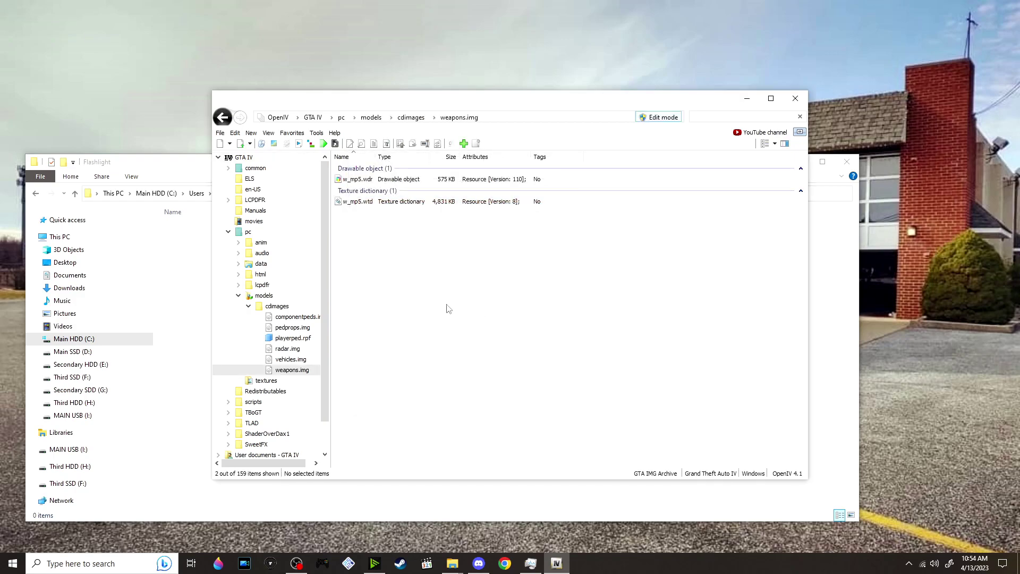
Step: Go back to New folder in the Flashlight folder window, then minimize the OpenIV and folder windows to clear the desktop
click(196, 275)
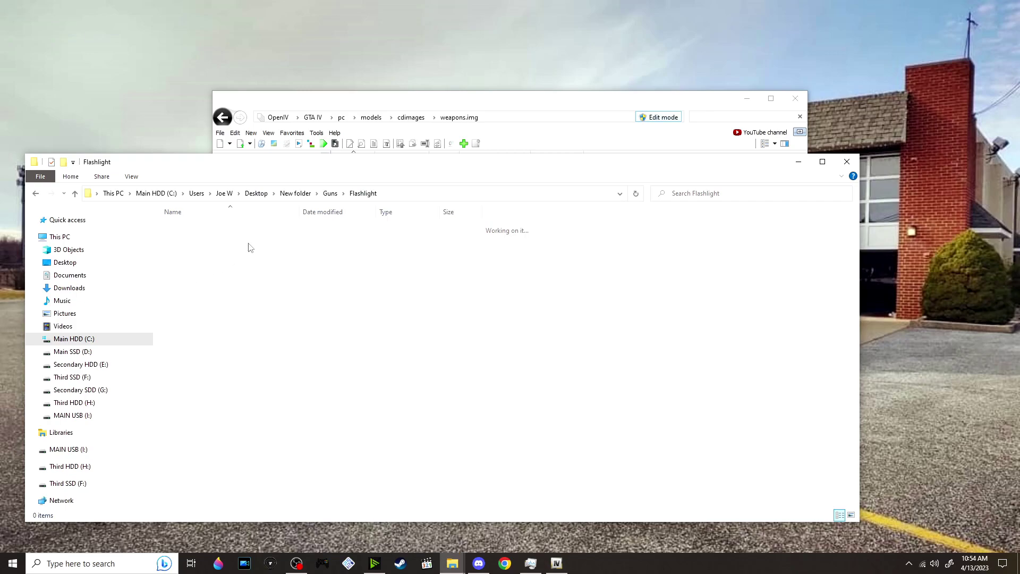
click(307, 197)
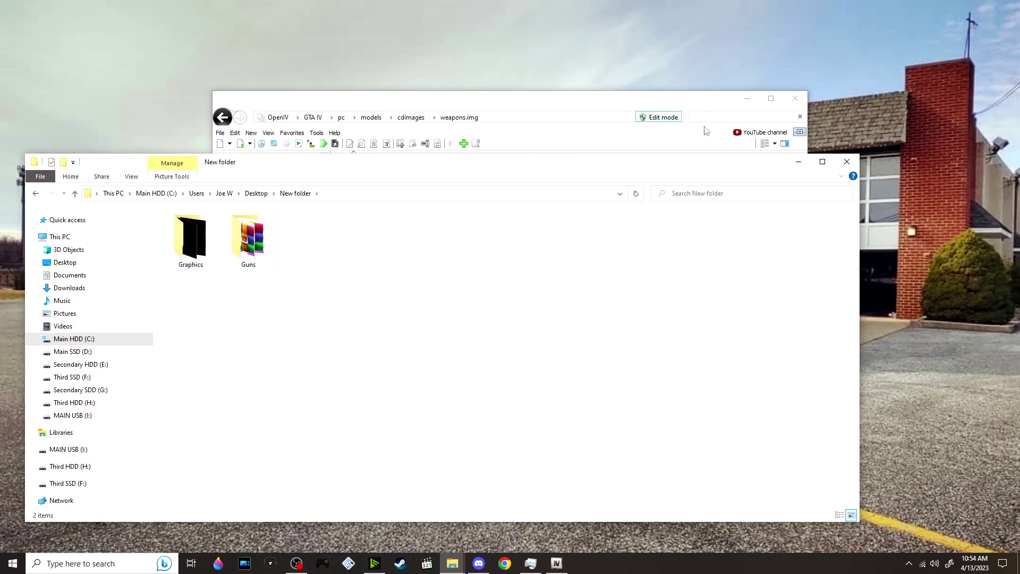
click(674, 126)
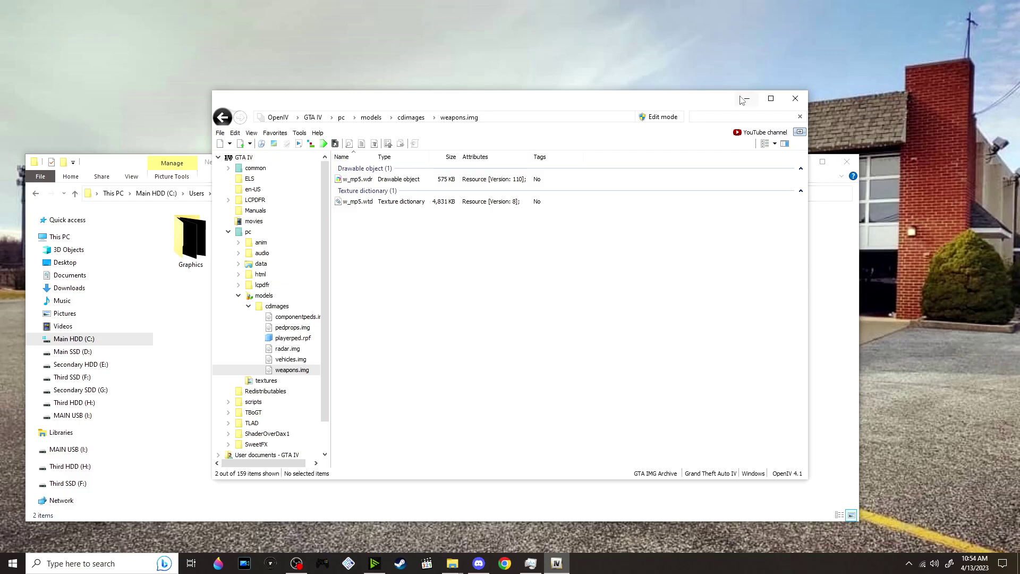
click(746, 98)
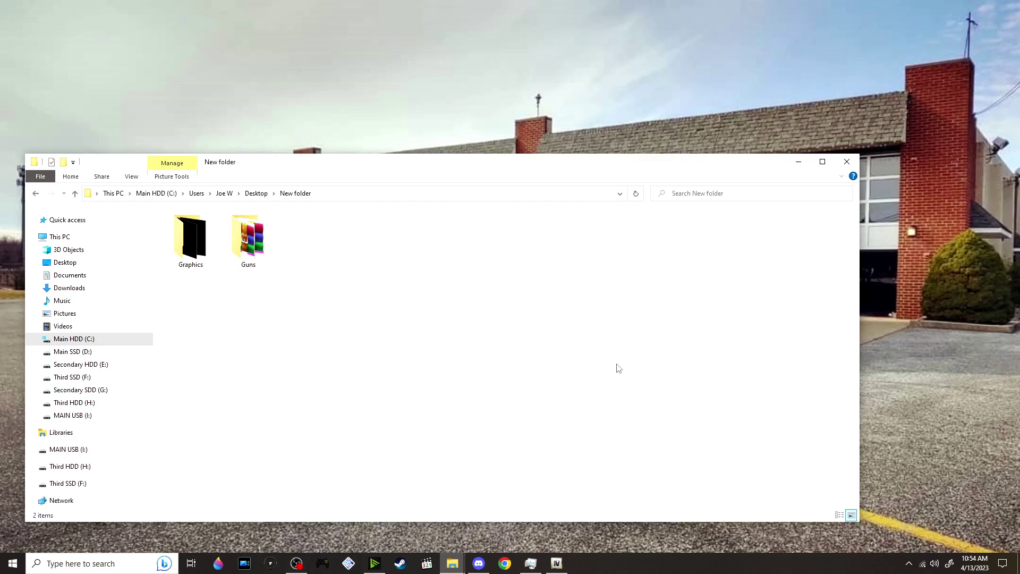
click(798, 162)
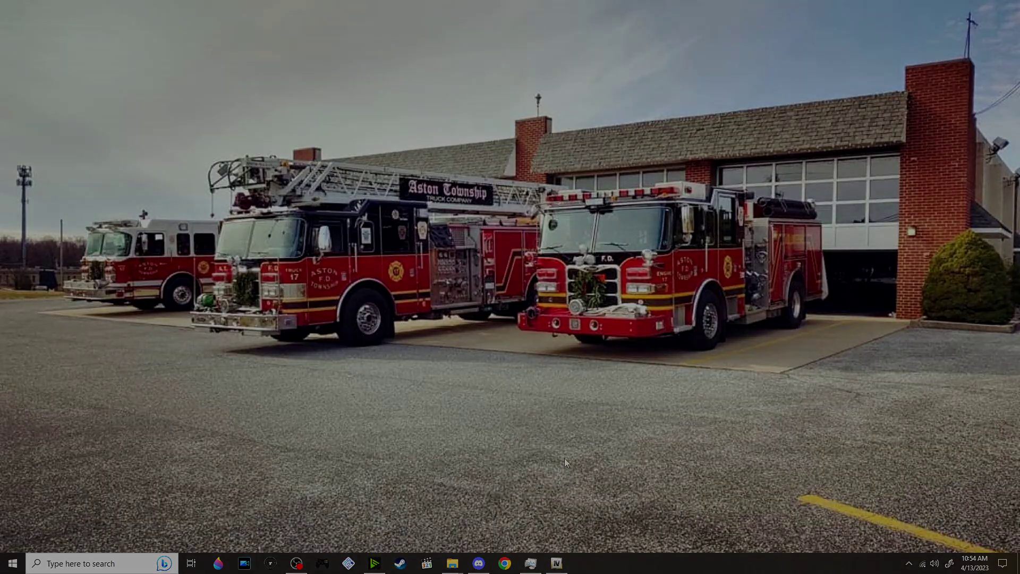